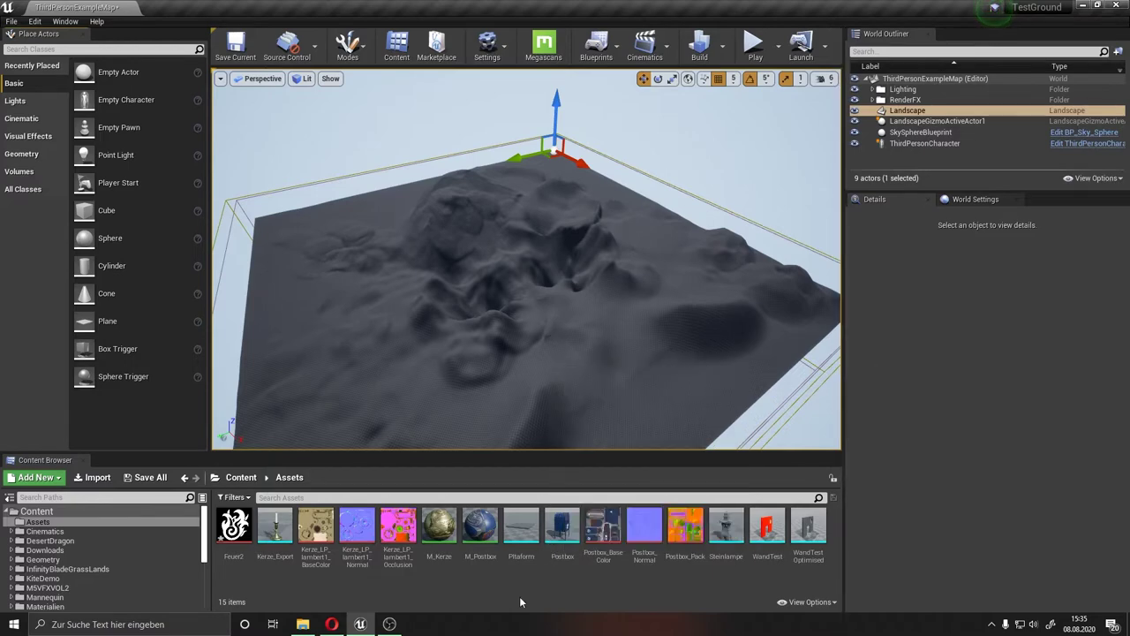
Create a new material named Landscape in the Assets folder and open it in the Material Editor.
right_click(491, 579)
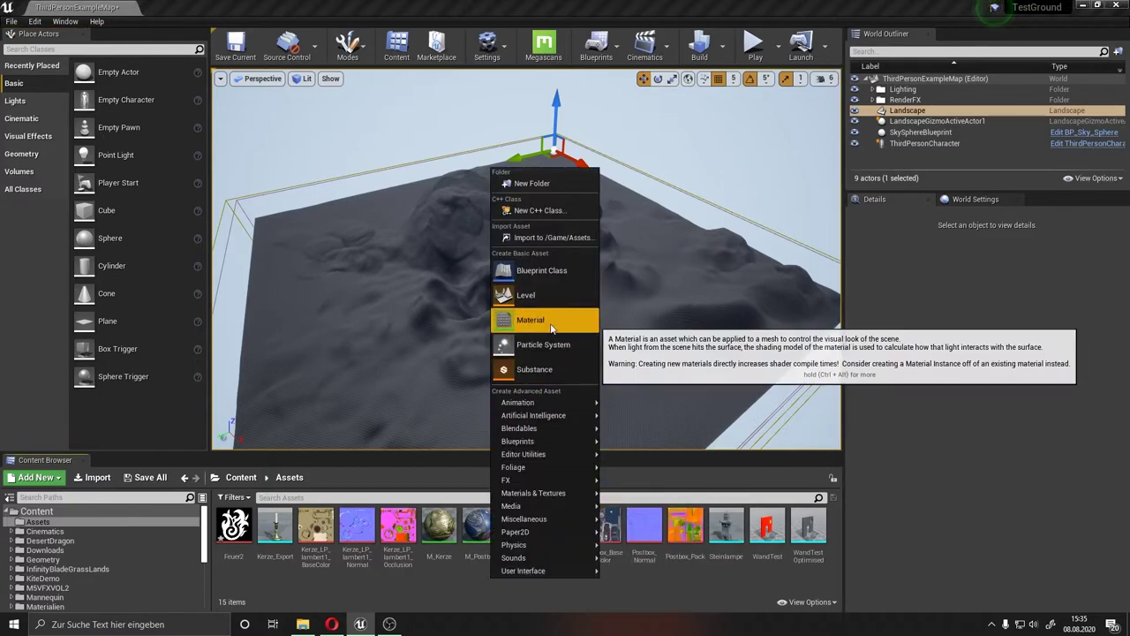
left_click(538, 369)
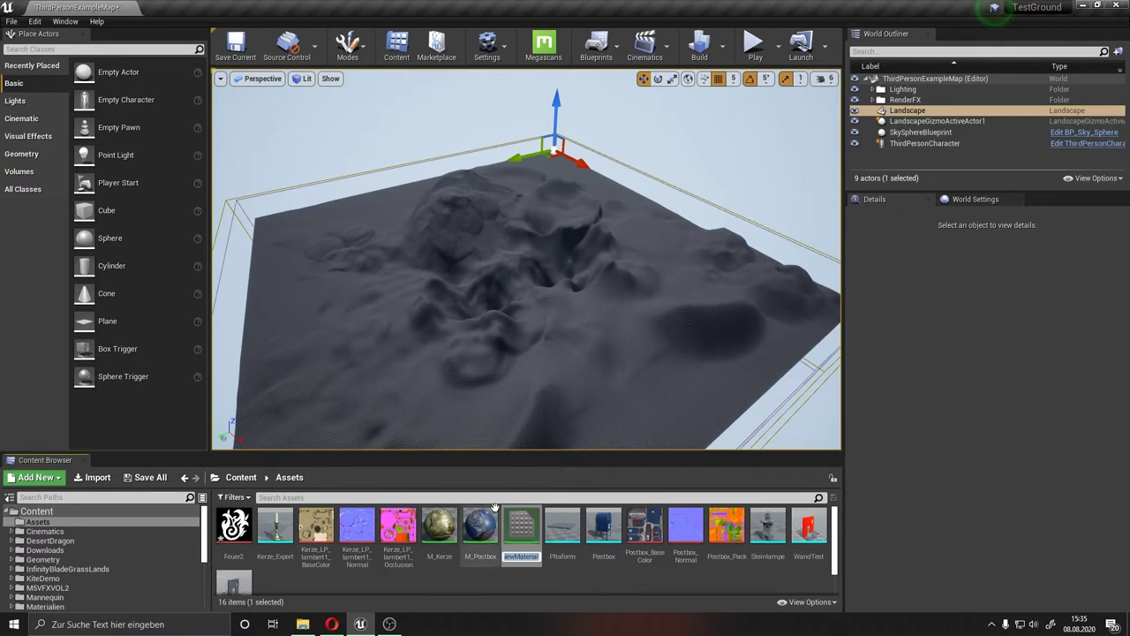
type("Land")
type("scape")
key("Return")
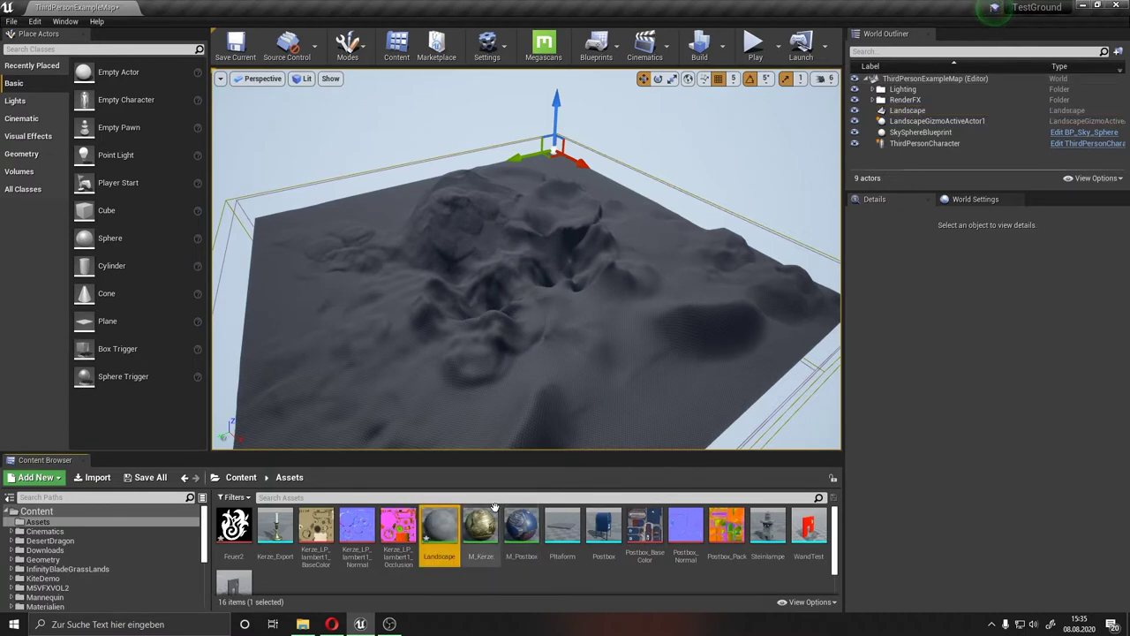
double_click(440, 528)
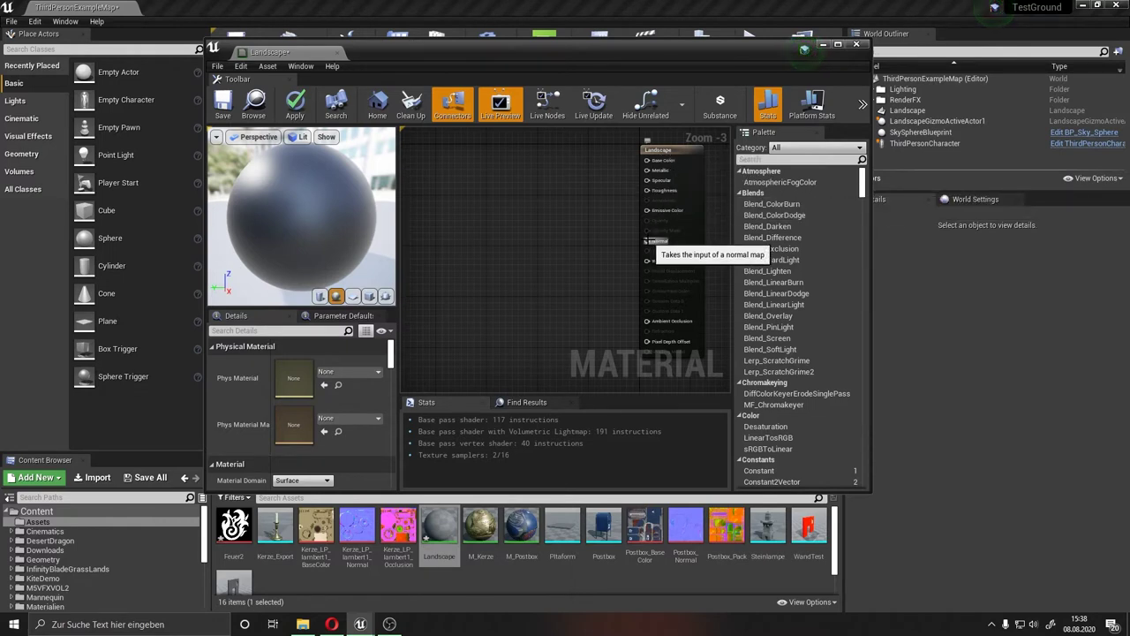
mouse_move(457, 49)
left_mouse_down()
mouse_move(437, 133)
mouse_move(467, 45)
left_mouse_up()
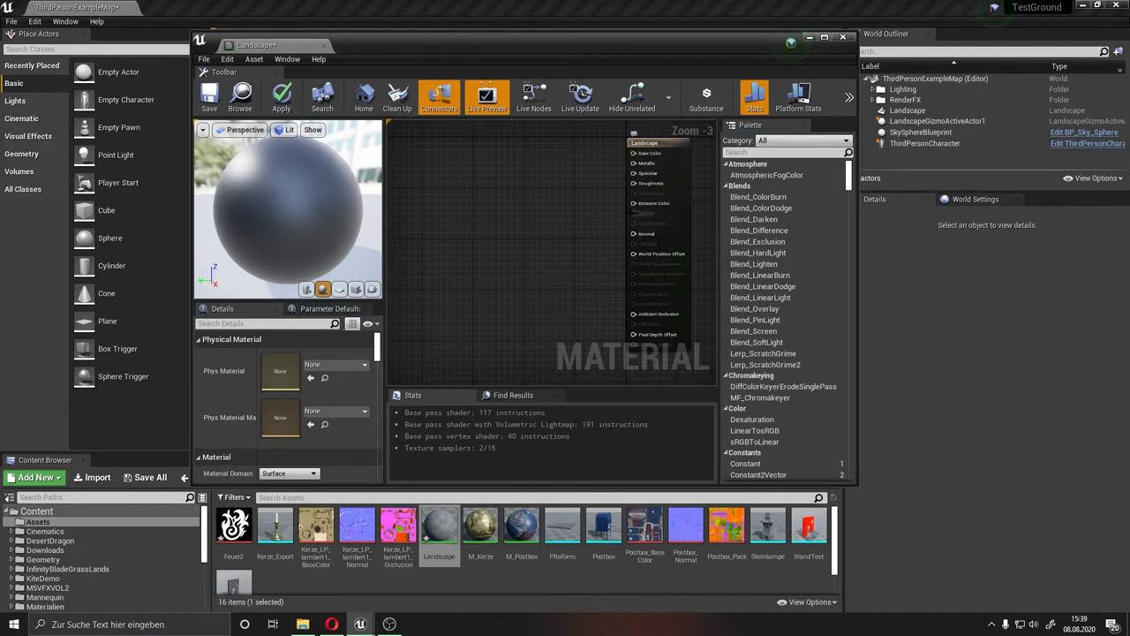
Search 'la' in the graph's node menu and add a LandscapeLayerBlend node.
right_click(482, 189)
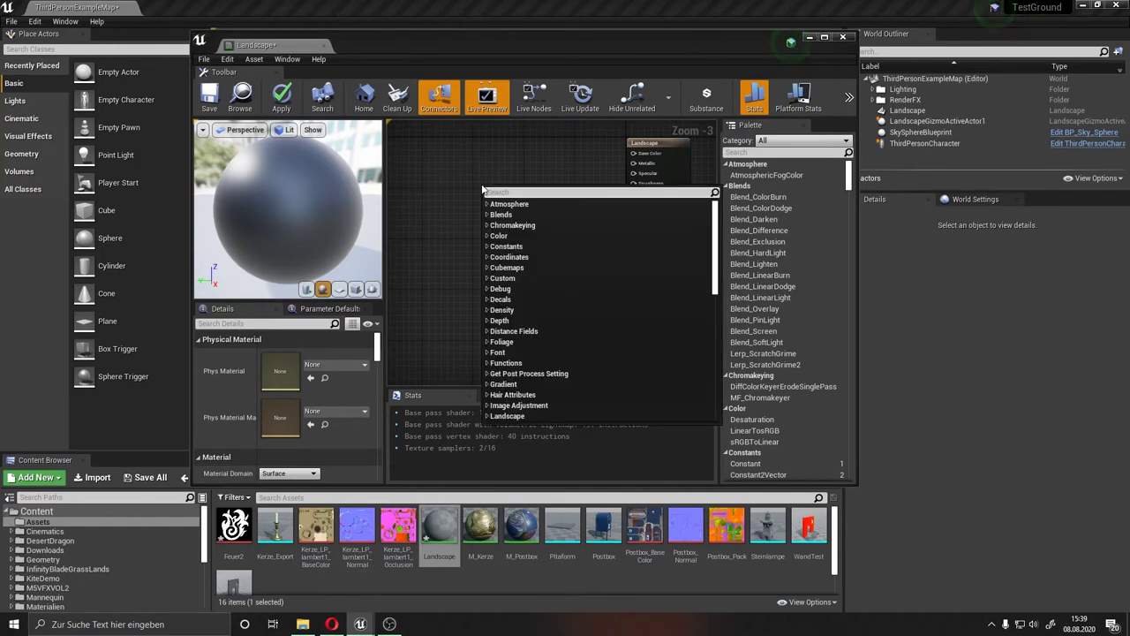
type("la")
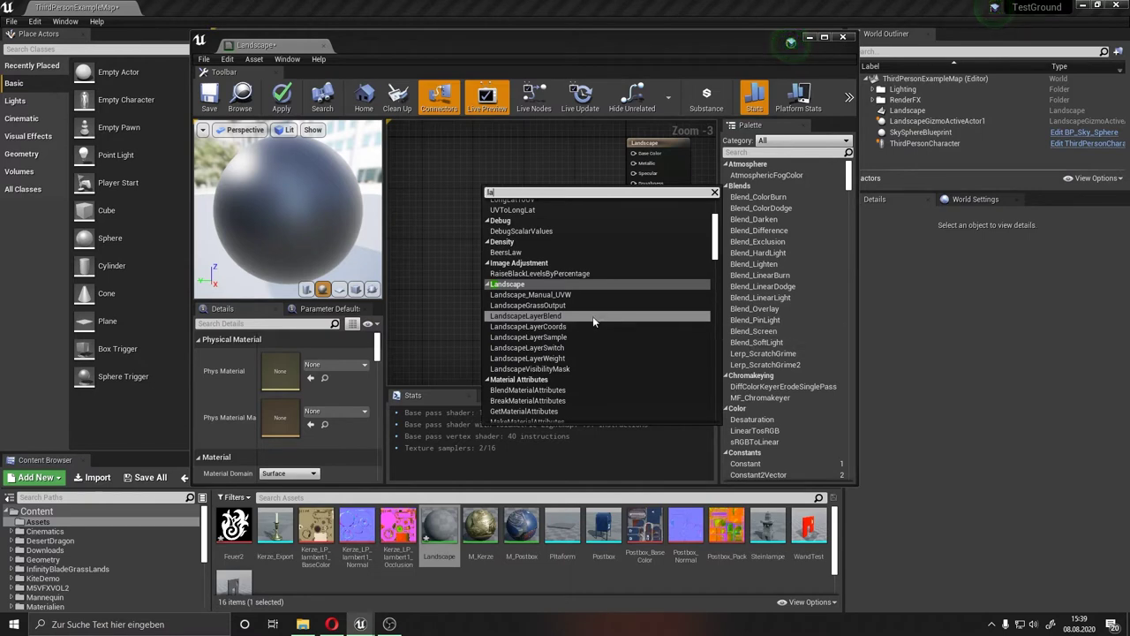
left_click(548, 316)
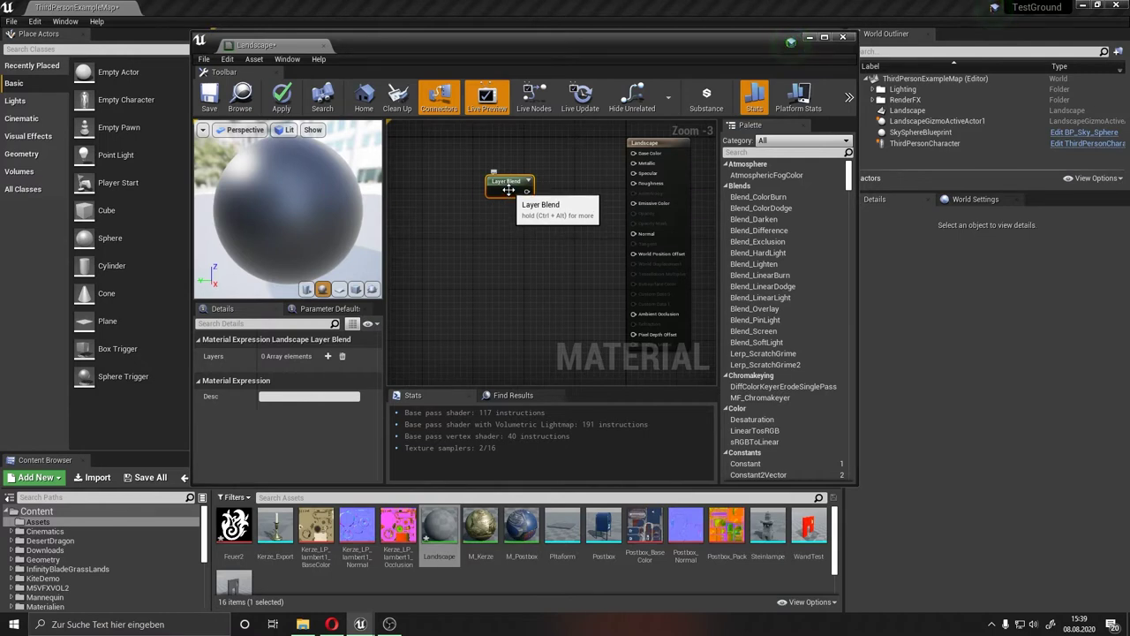
right_click(509, 189)
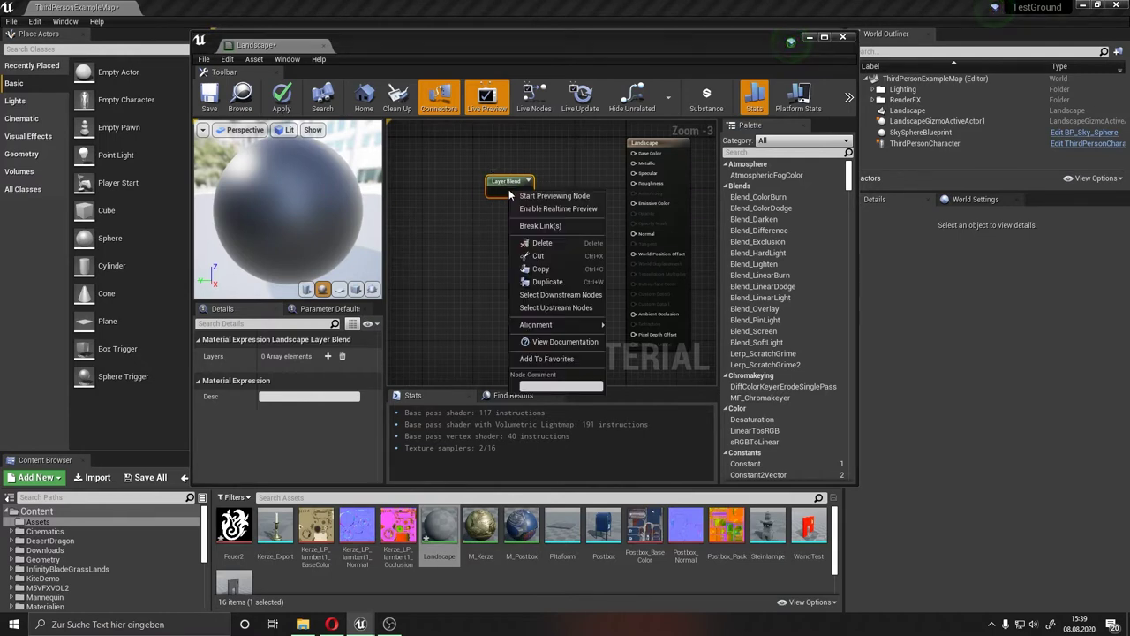
left_click(500, 182)
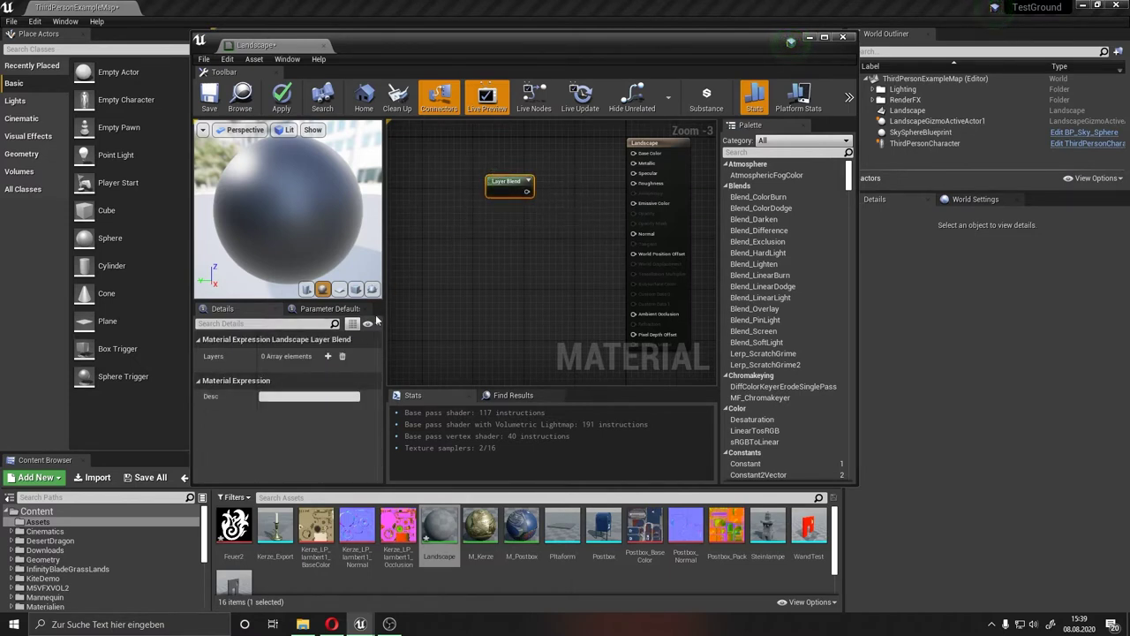
Add three layer elements to the Layer Blend node and name the first Gras.
left_click(330, 357)
left_click(330, 357)
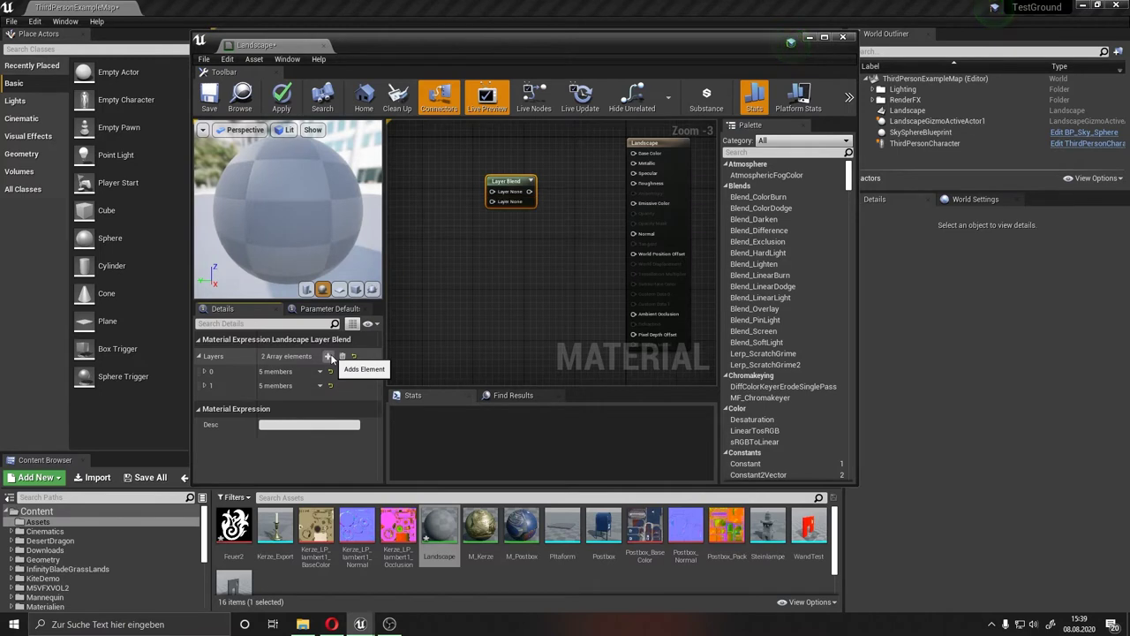
left_click(329, 357)
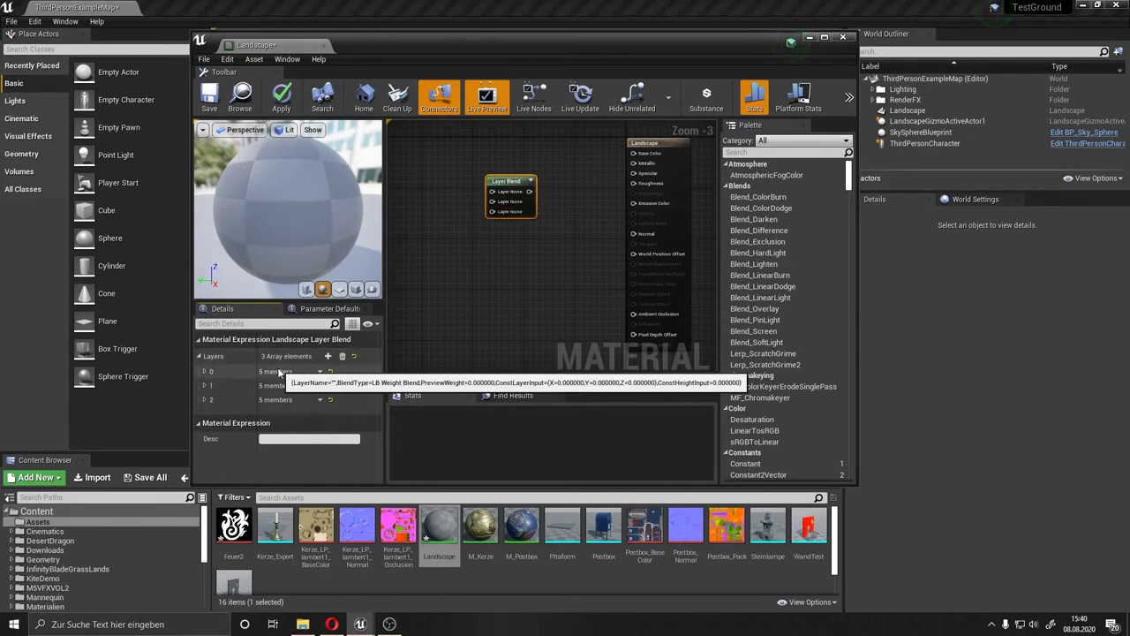
left_click(319, 372)
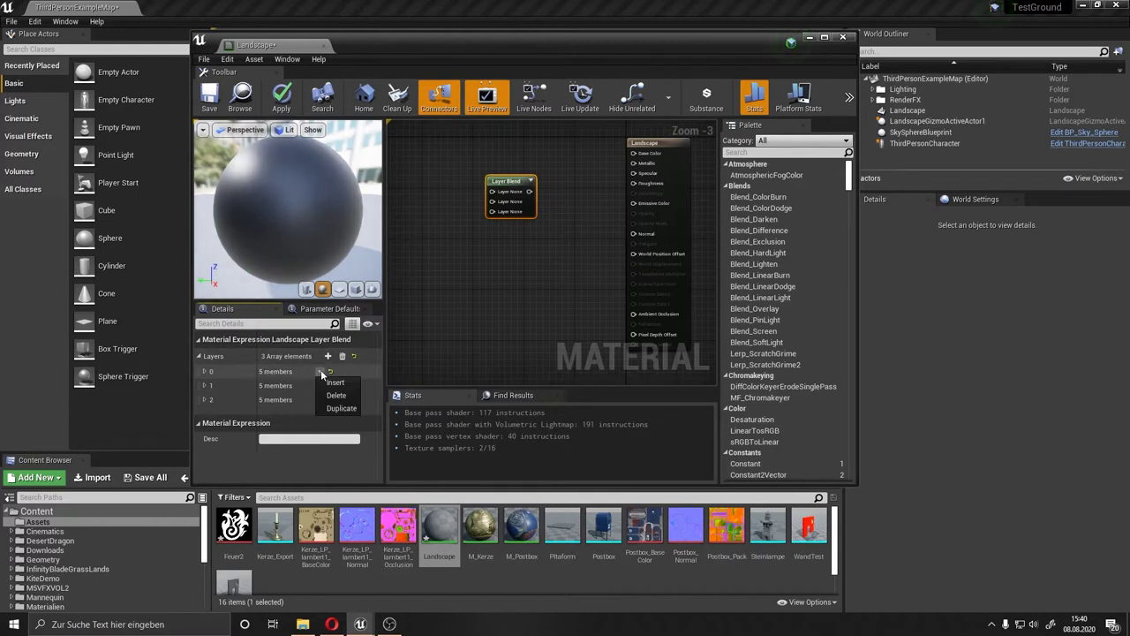
left_click(306, 381)
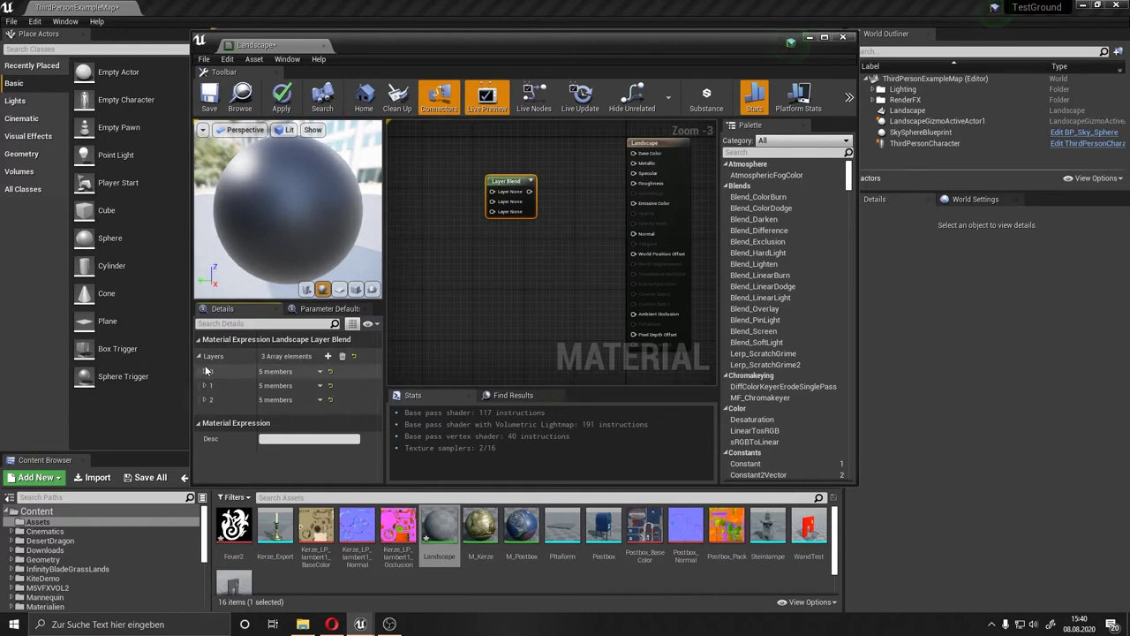
left_click(208, 372)
left_click(281, 386)
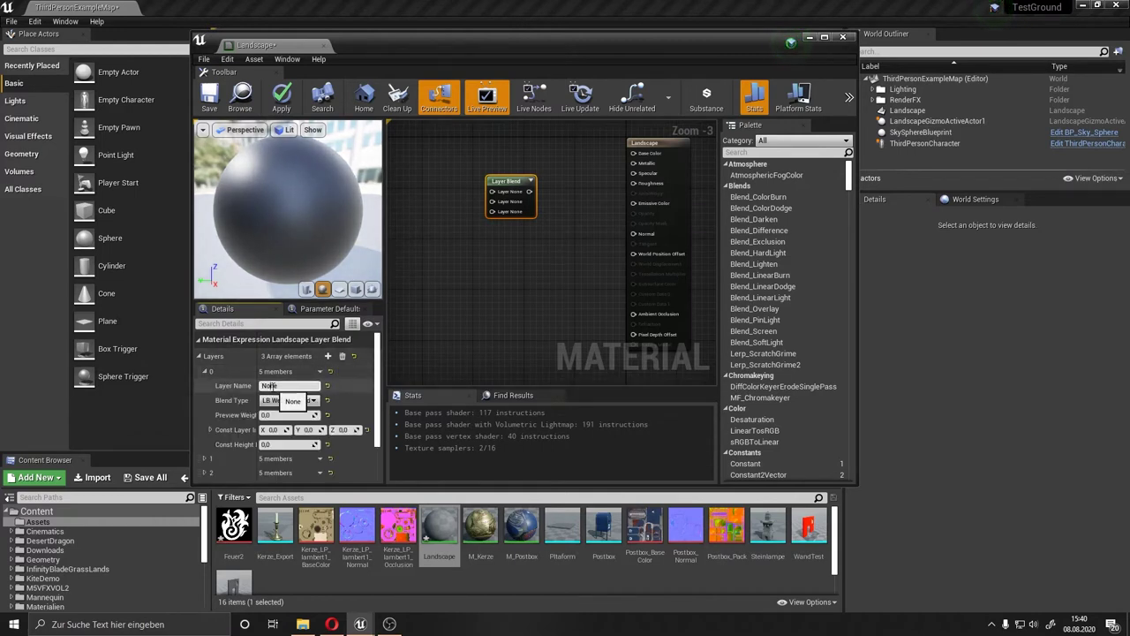
type("Gras")
key("Return")
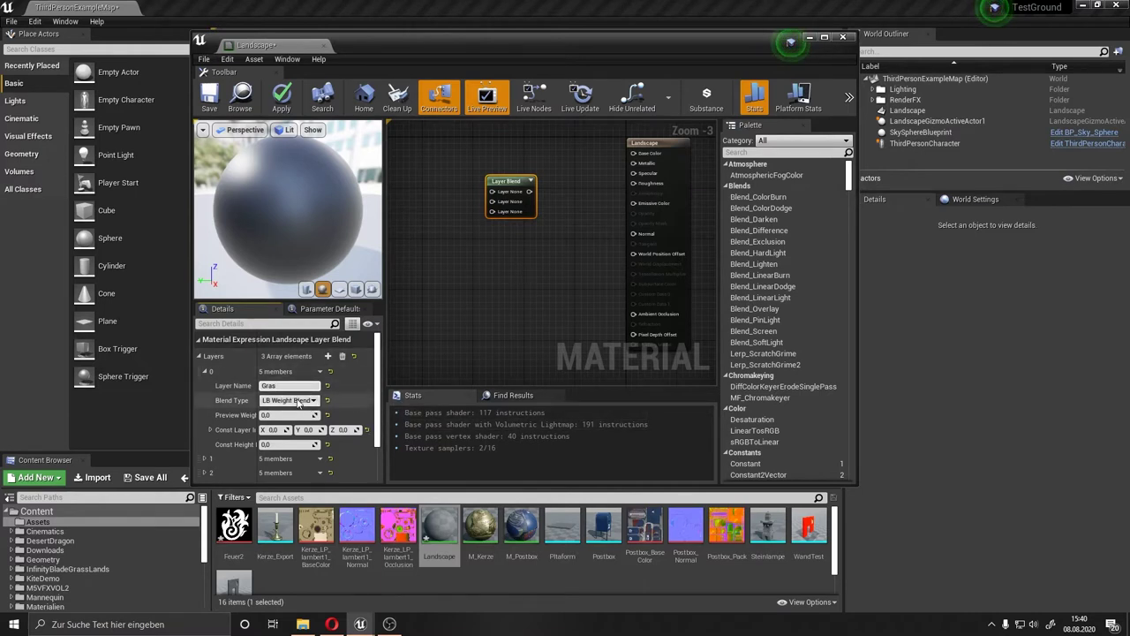
Name the second layer Erde and the third layer Stein.
scroll(265, 389, "down", 2)
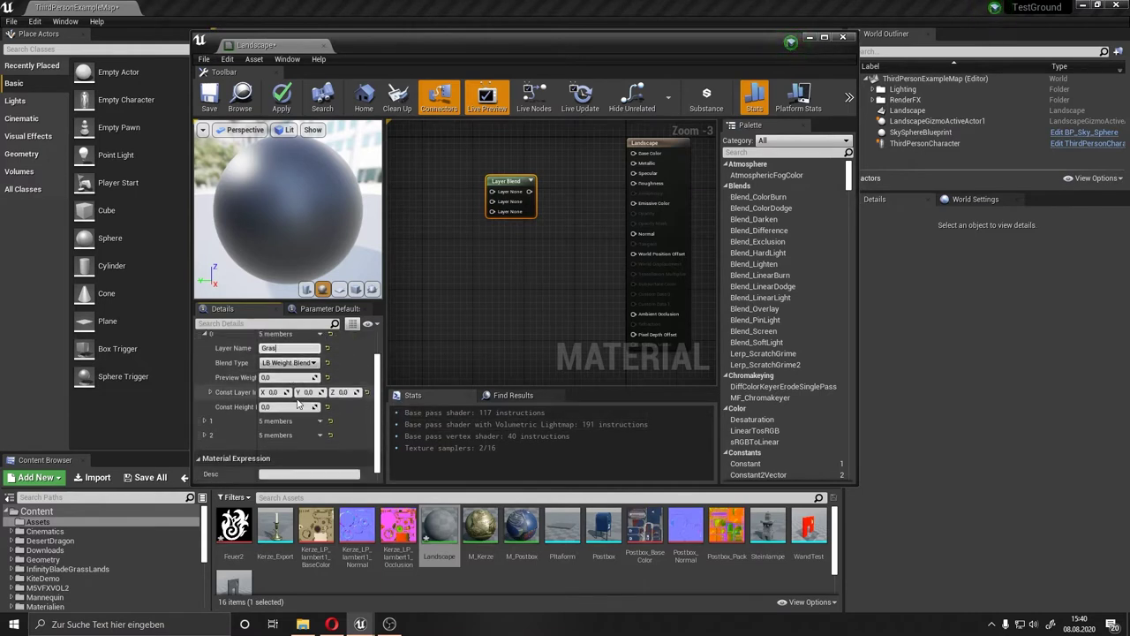
left_click(205, 421)
left_click(294, 435)
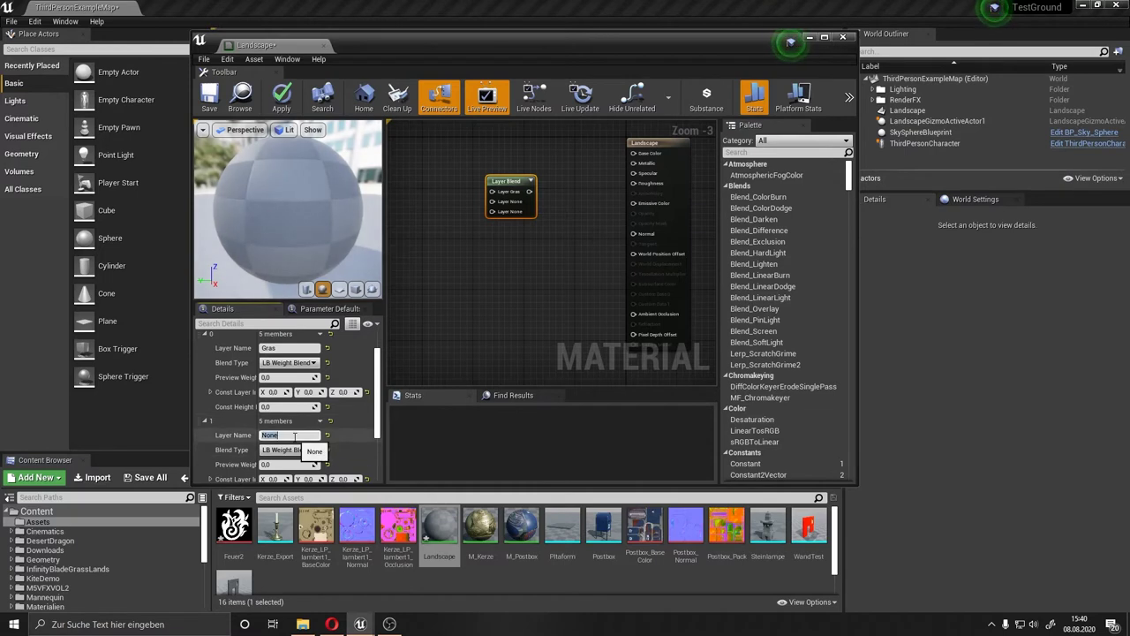
type("Erde")
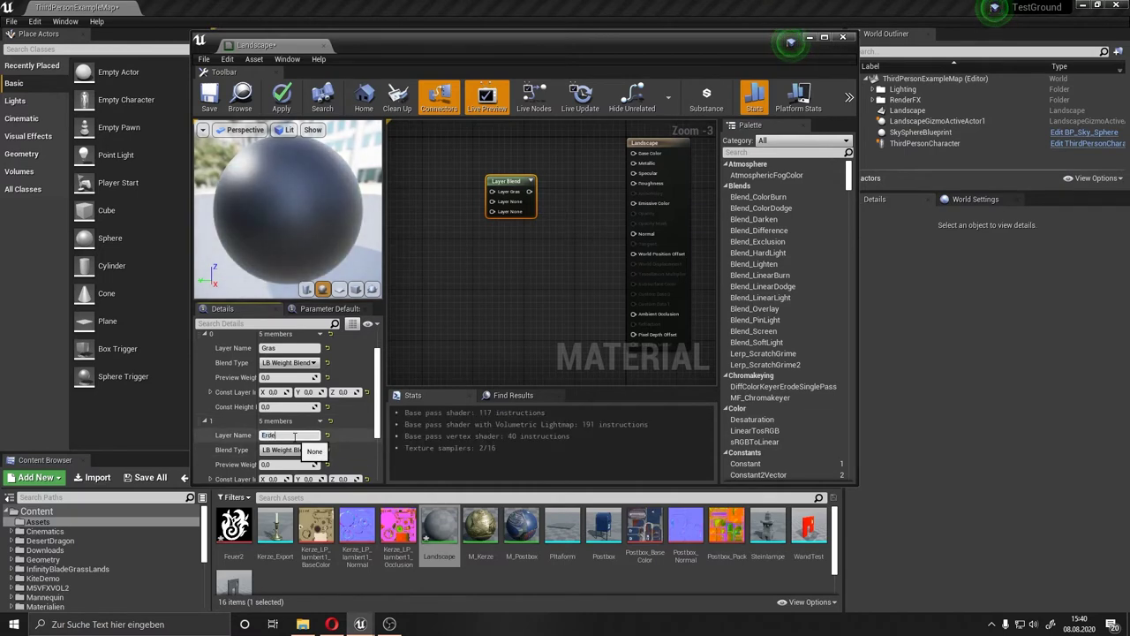
key("Return")
scroll(294, 436, "down", 2)
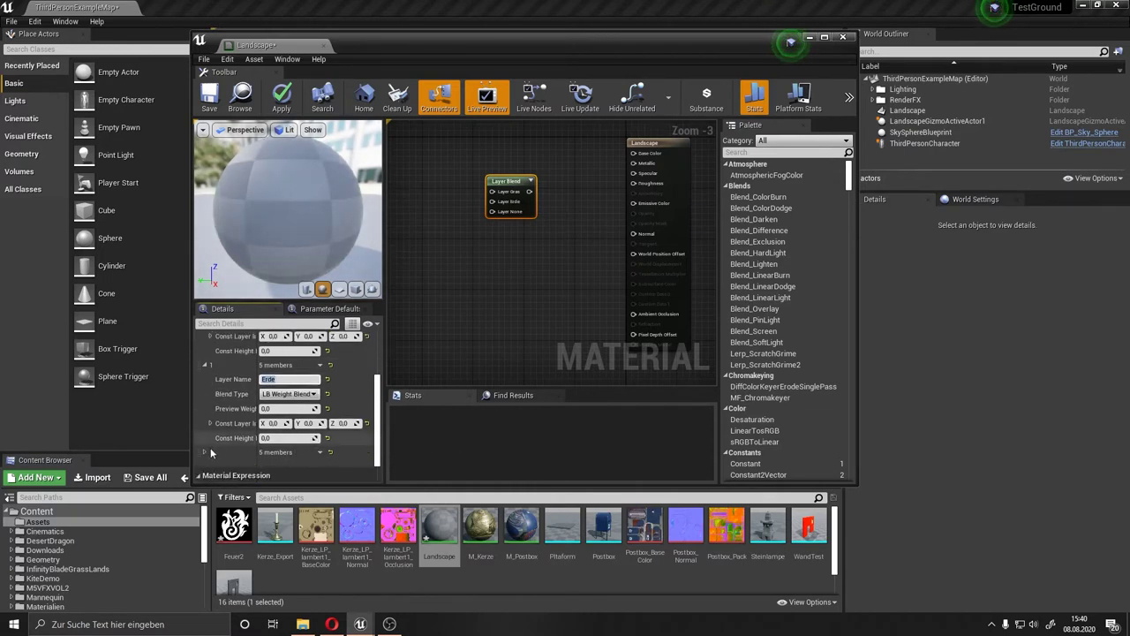
scroll(207, 448, "down", 1)
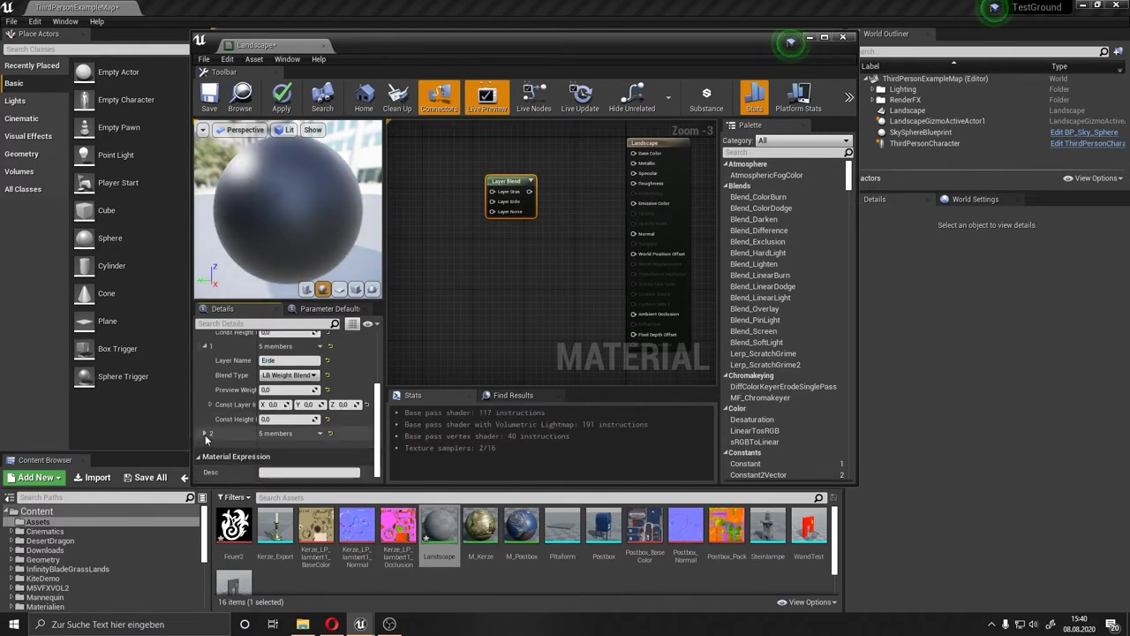
left_click(205, 435)
left_click(269, 447)
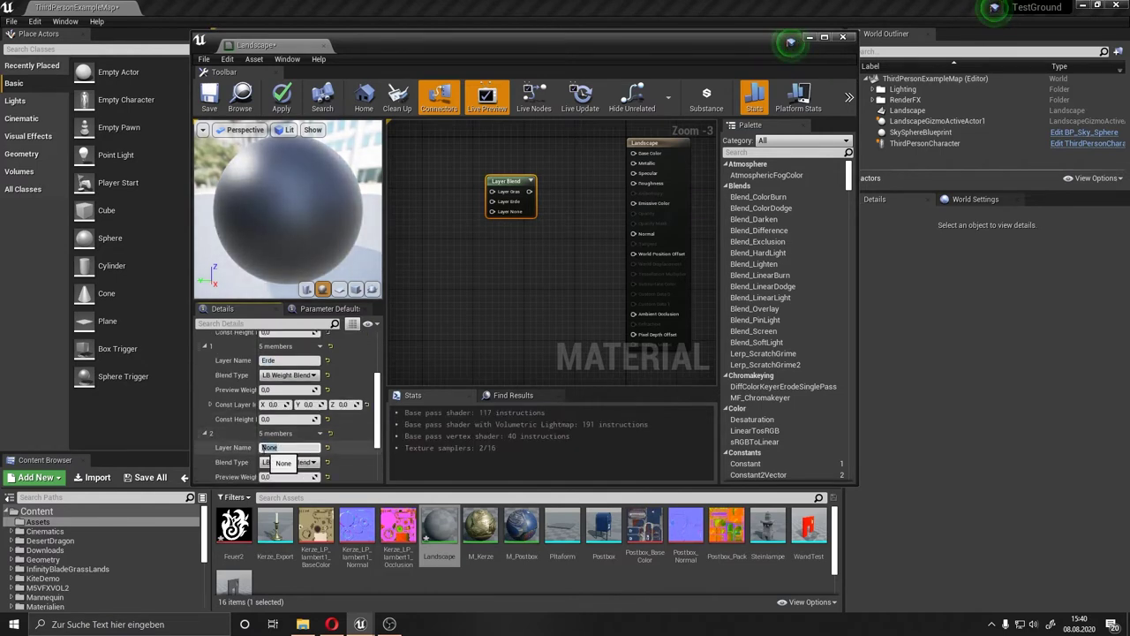
type("Stein")
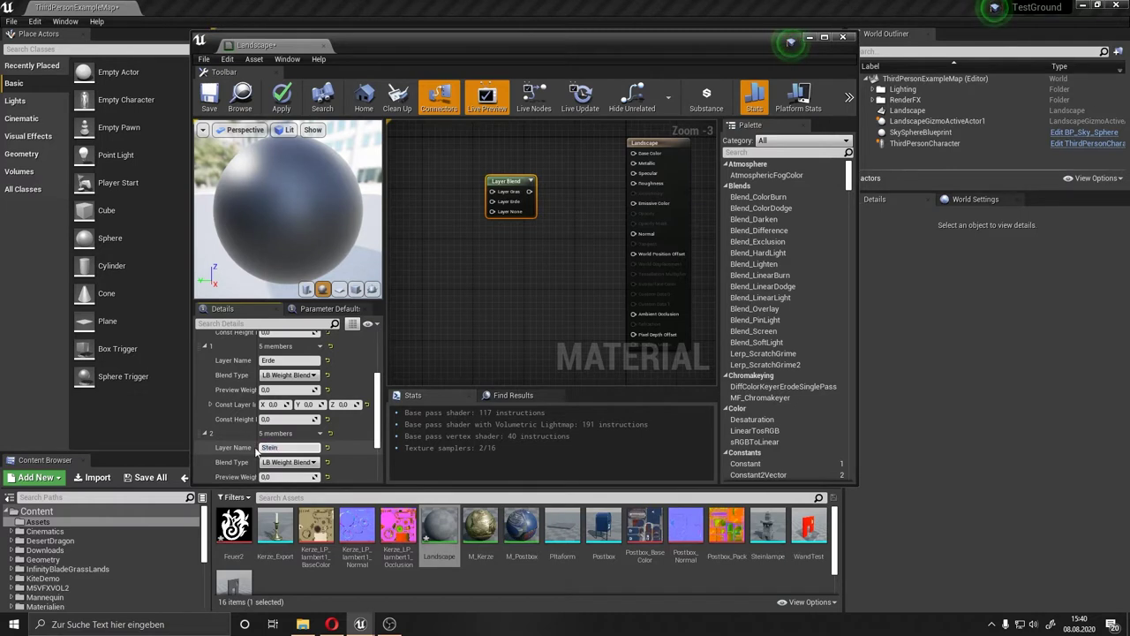
key("Return")
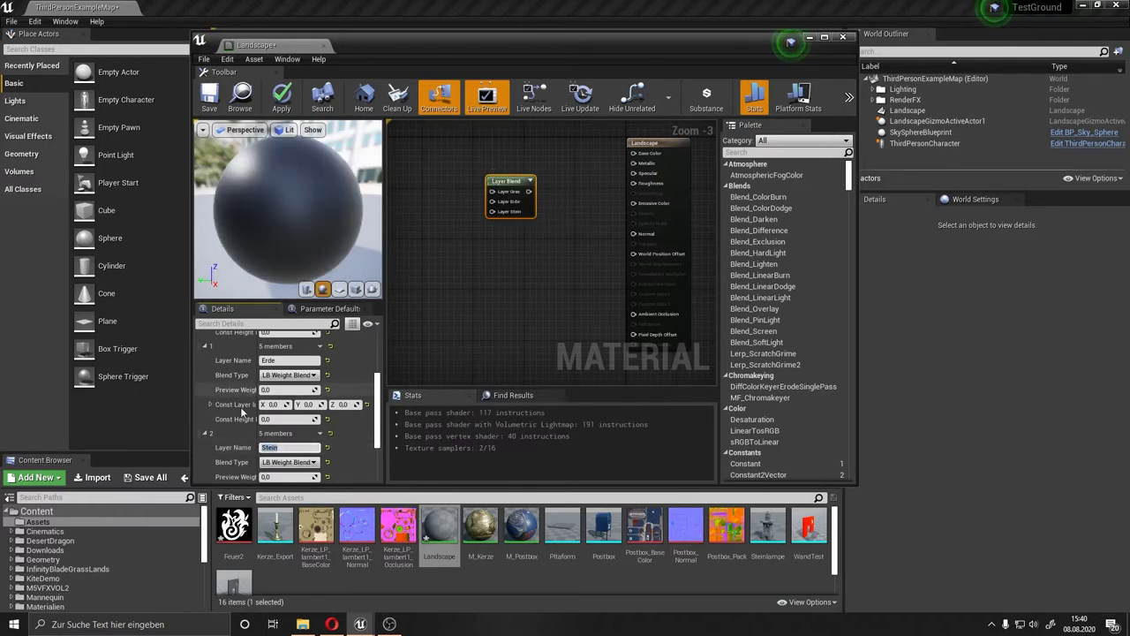
Collapse the Gras, Erde and Stein layer entries and deselect the Layer Blend node.
left_click(204, 432)
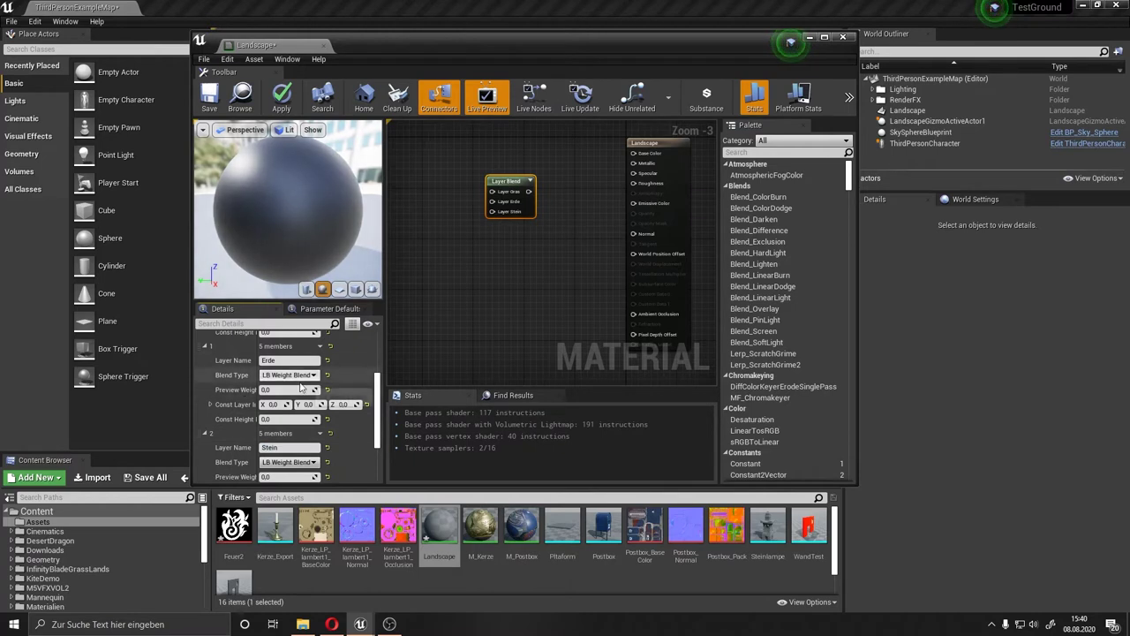
left_click(204, 433)
left_click(206, 347)
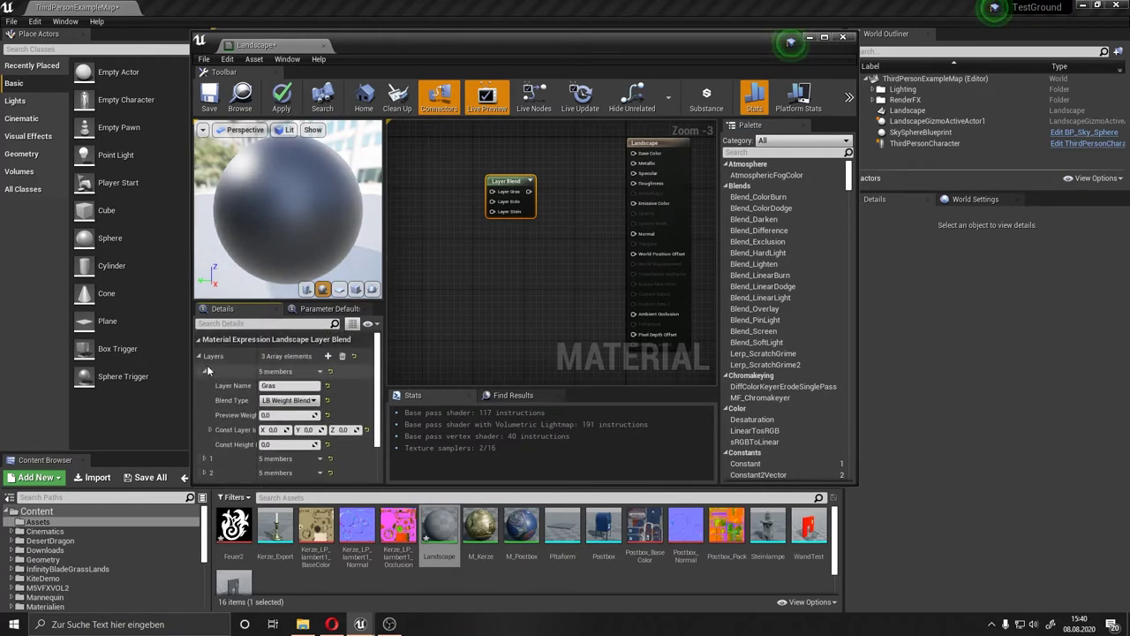
left_click(205, 372)
left_click(468, 252)
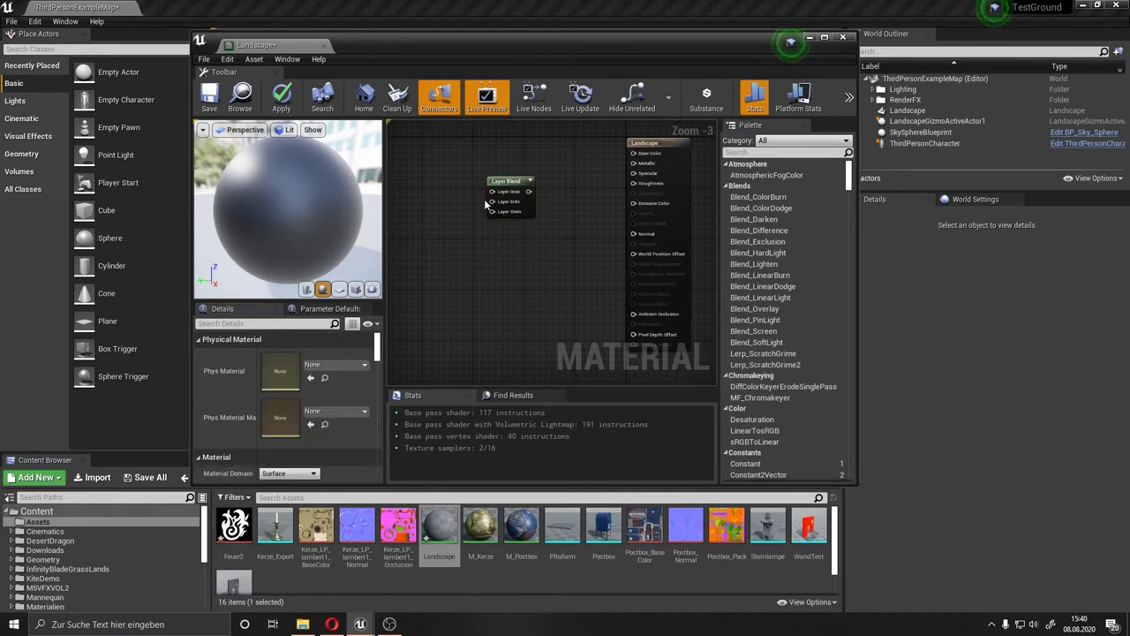
Place the Layer Blend node level with the Landscape output and show the Materialien folder.
right_click_drag(481, 241, 504, 302)
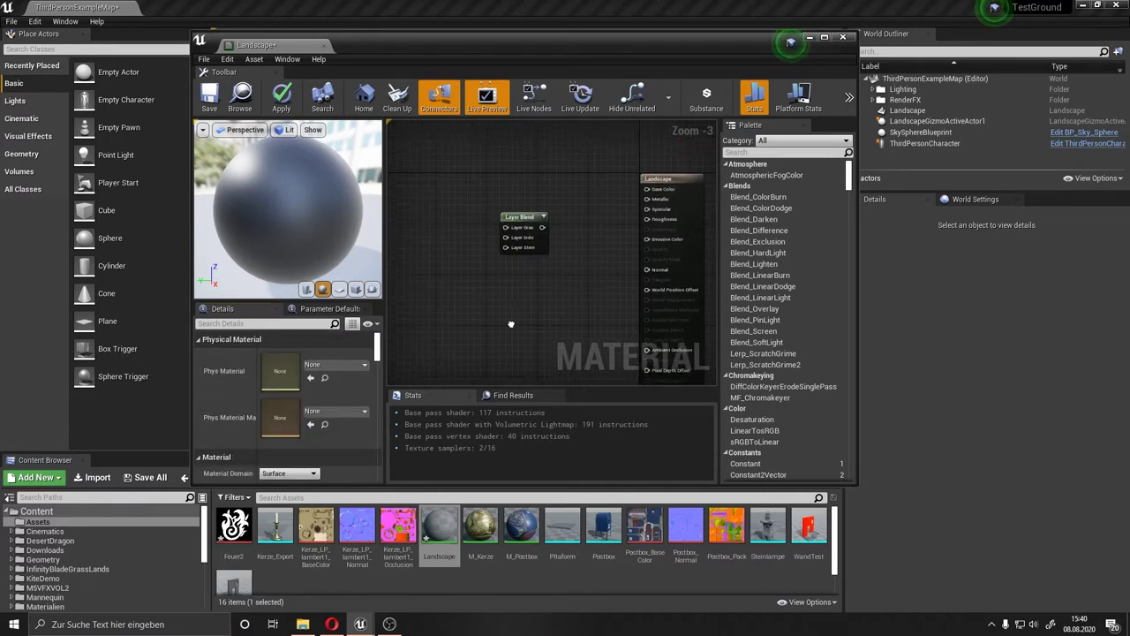
mouse_move(526, 246)
left_mouse_down()
mouse_move(519, 209)
mouse_move(591, 222)
mouse_move(655, 214)
left_mouse_up()
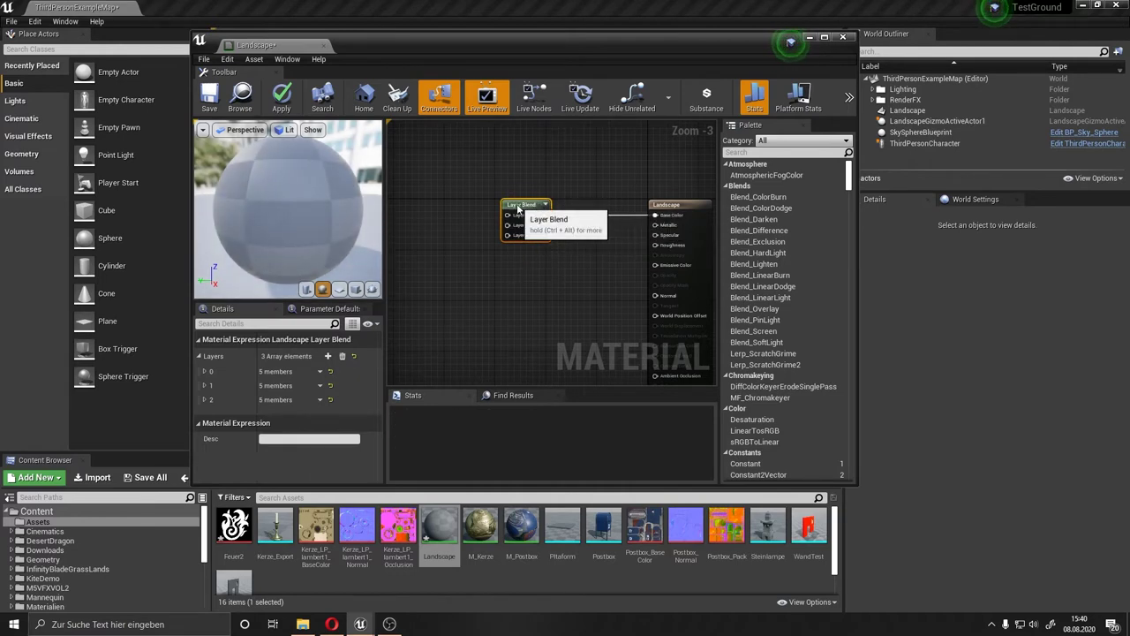
right_click_drag(479, 255, 435, 325)
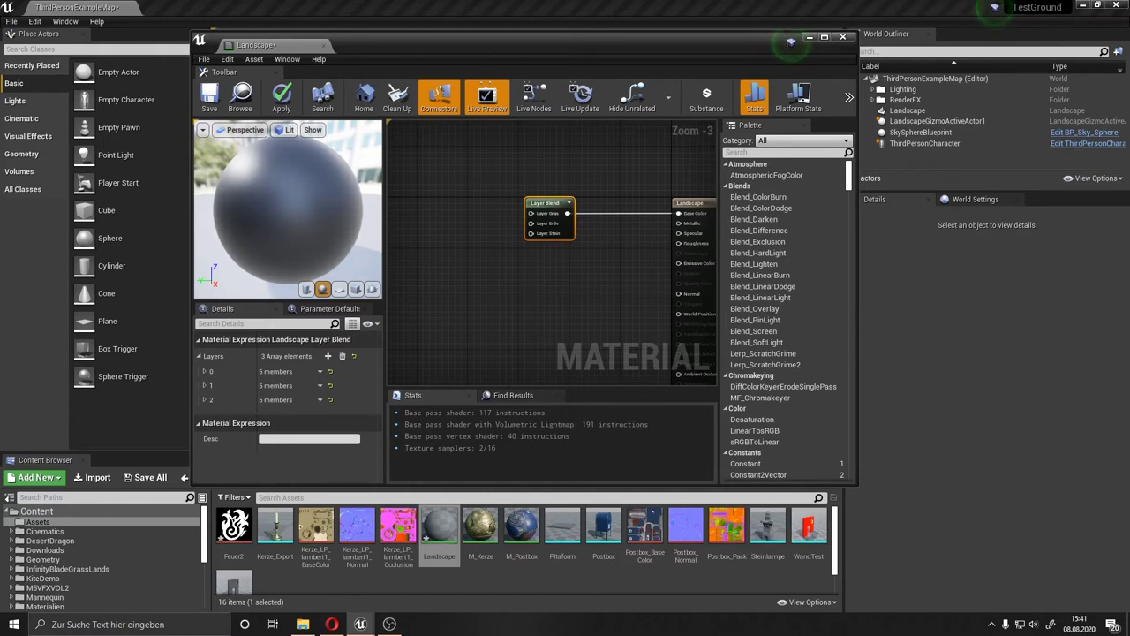
left_click_drag(547, 203, 561, 203)
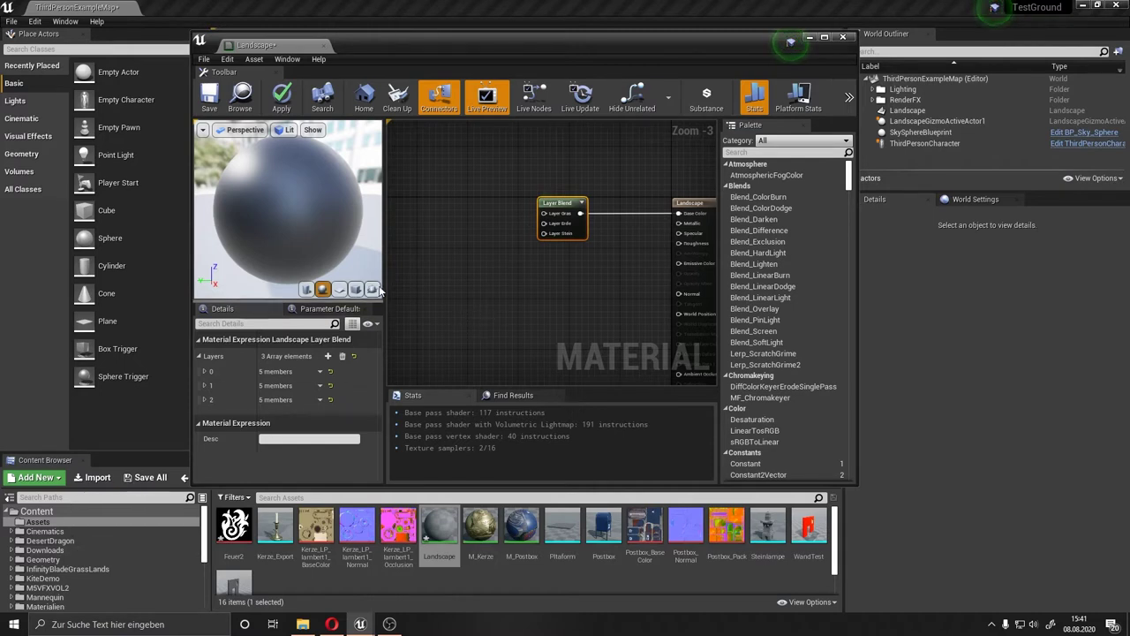
left_click(44, 606)
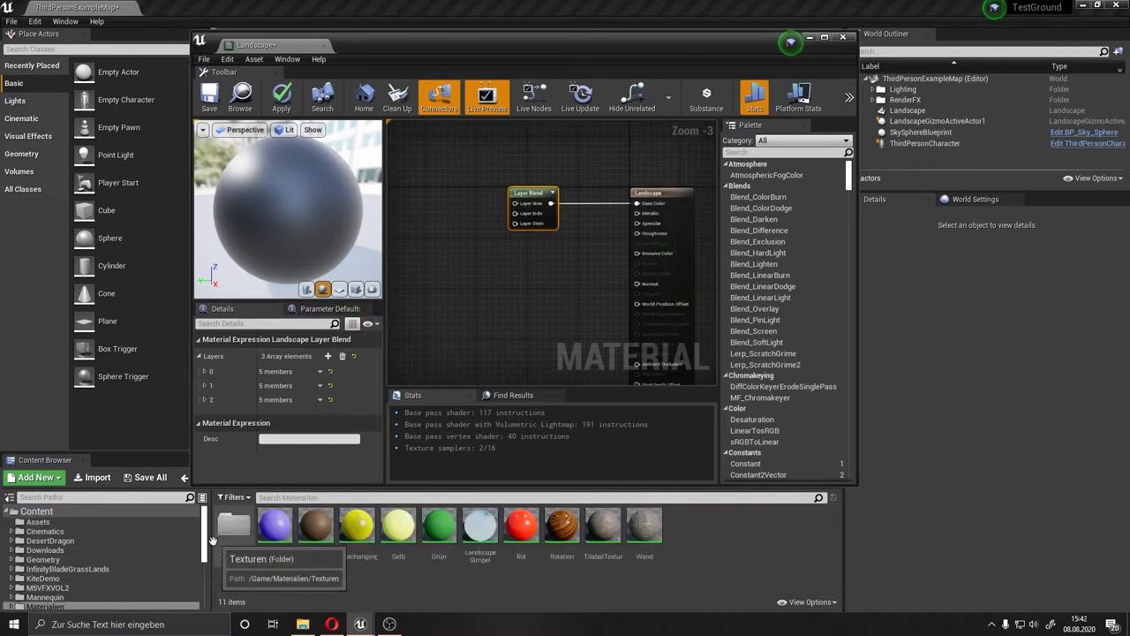
Add the Grass_Cut_00 albedo texture to the graph and connect it to Layer Gras.
scroll(203, 548, "down", 5)
left_click(15, 533)
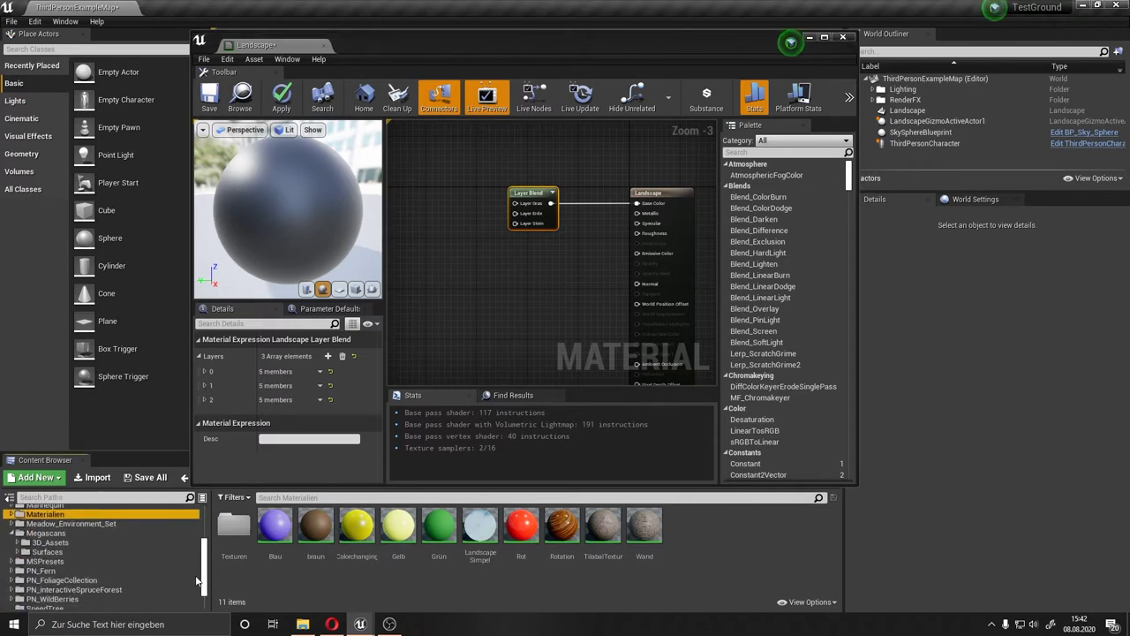
left_click(36, 551)
left_click(17, 552)
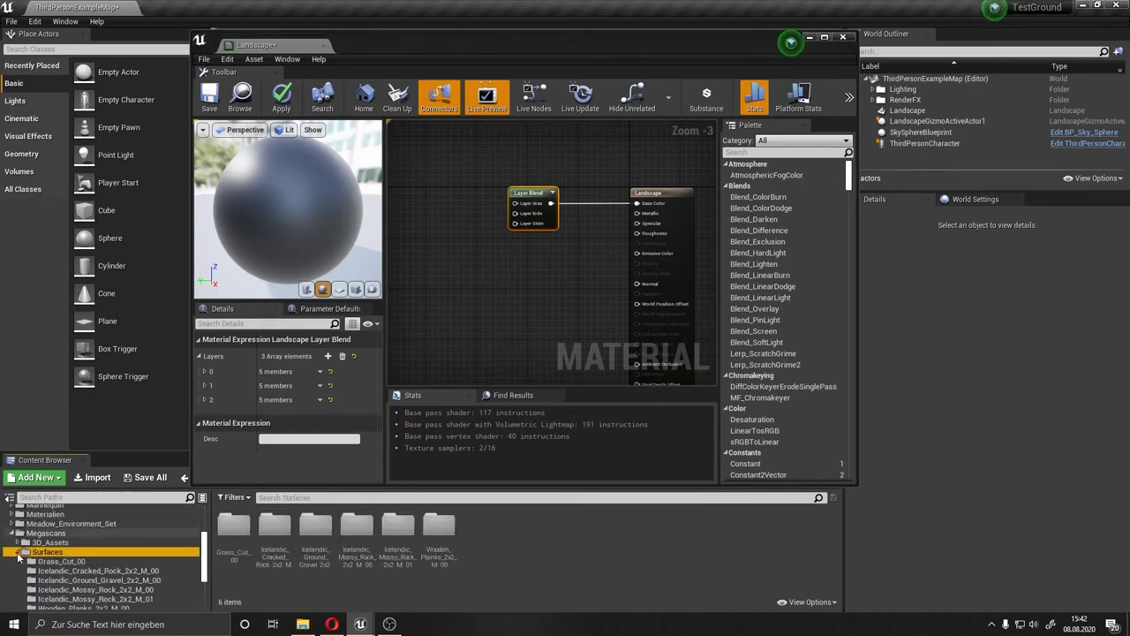
left_click(64, 564)
left_click(262, 547)
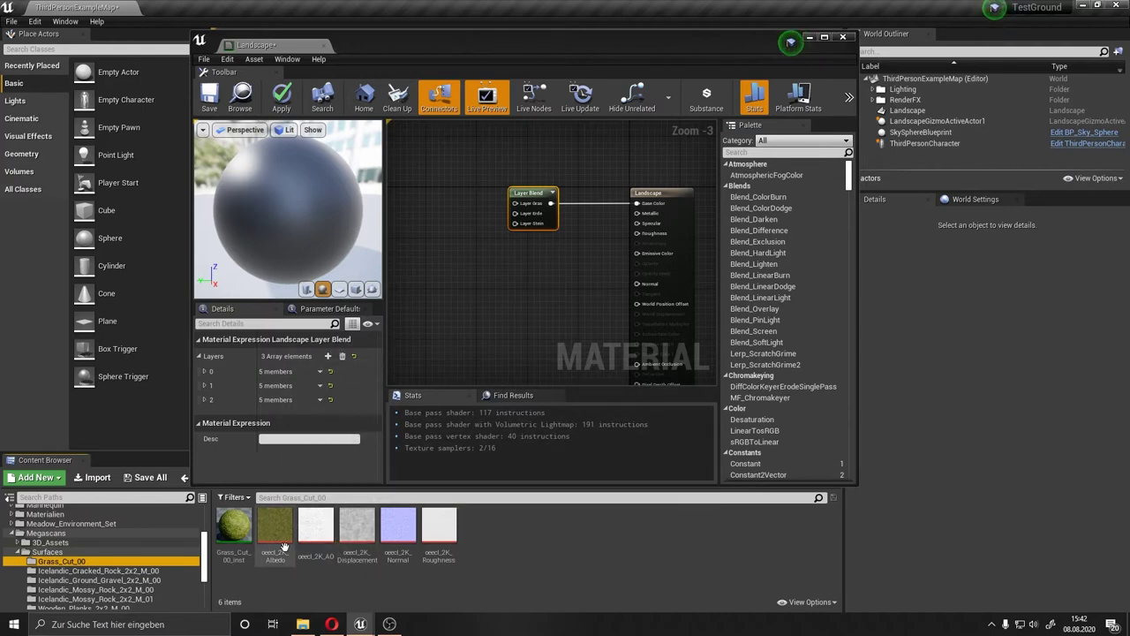
left_click_drag(262, 548, 423, 149)
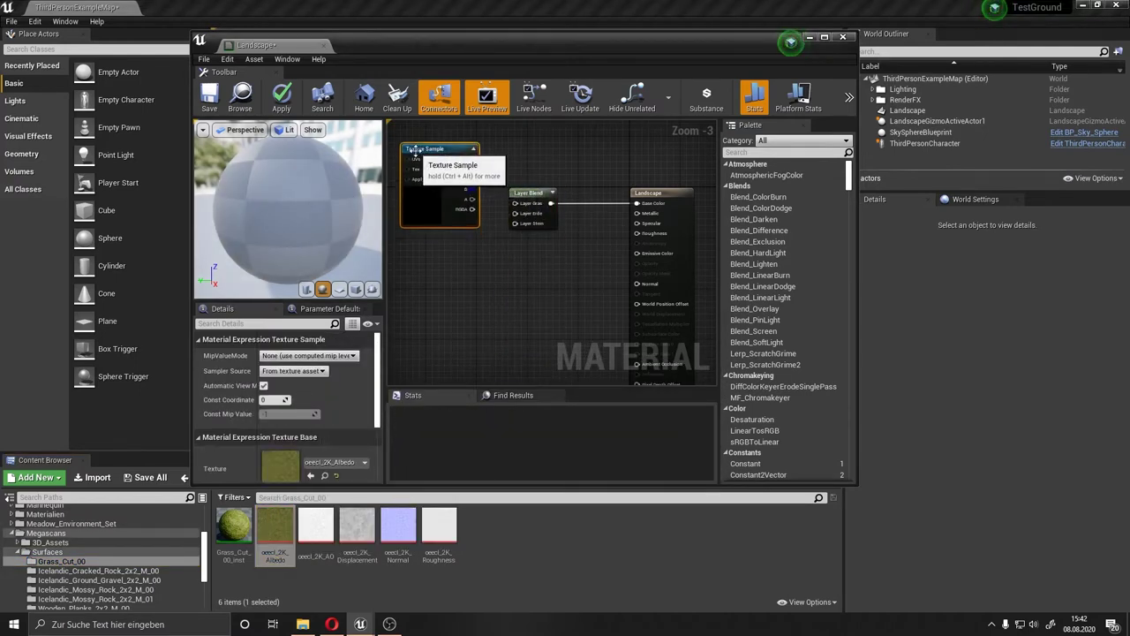
mouse_move(280, 535)
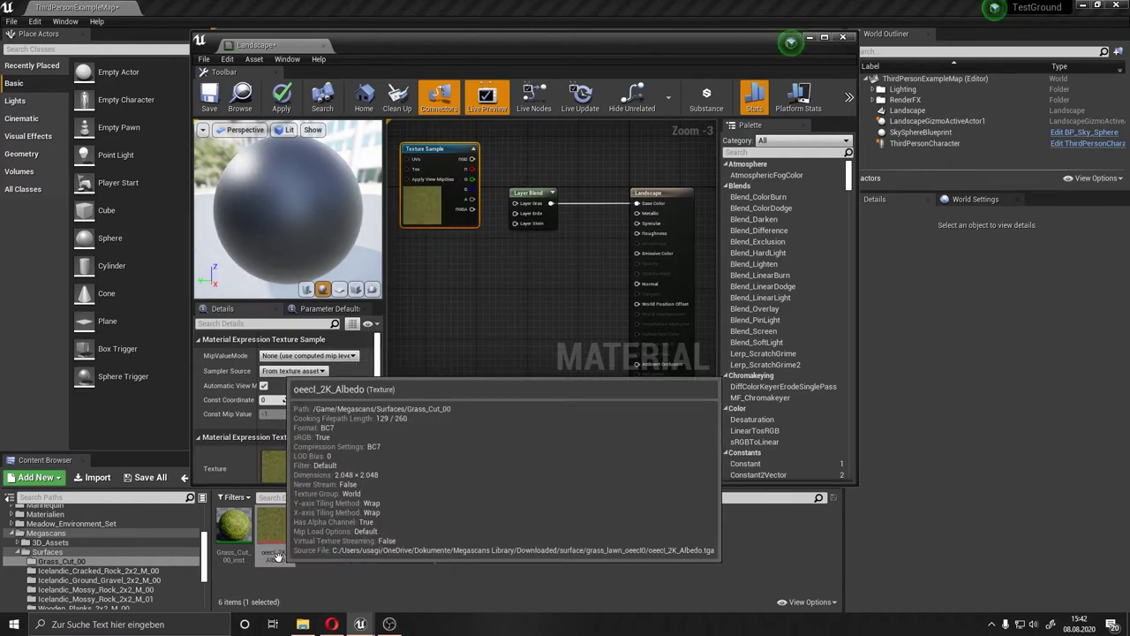
right_click_drag(494, 125, 520, 143)
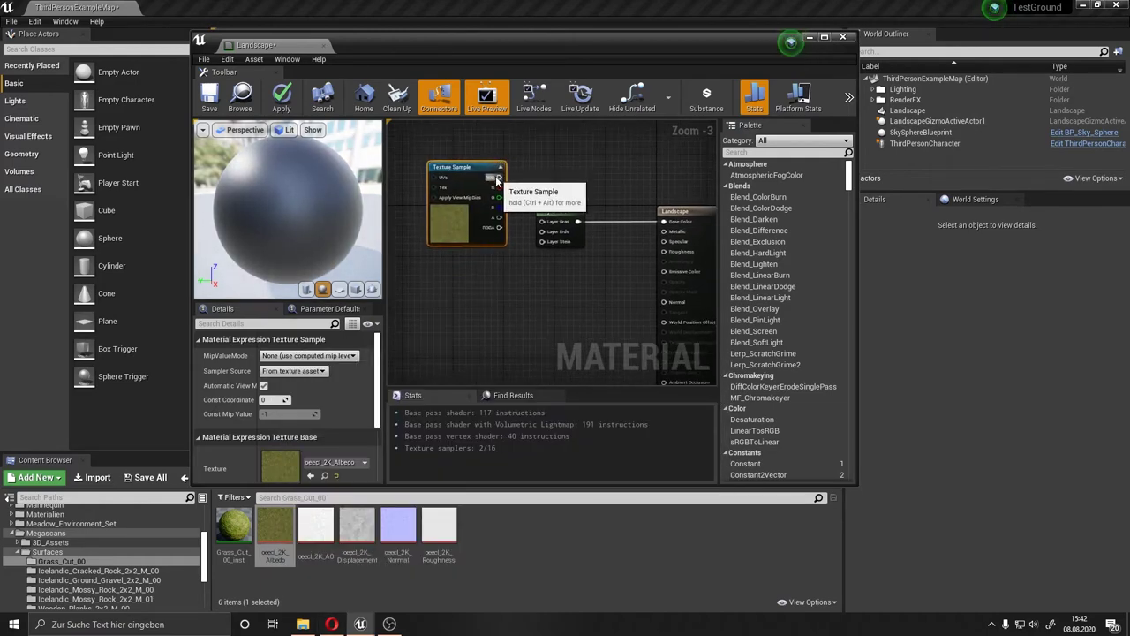
left_click_drag(499, 177, 541, 221)
left_click_drag(457, 170, 438, 151)
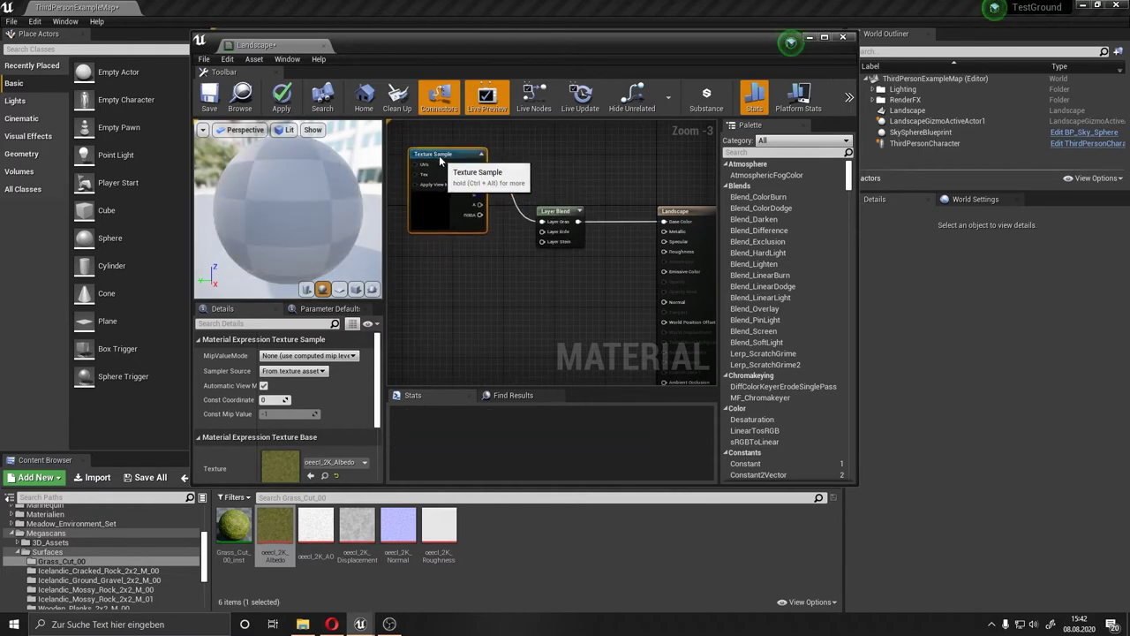
Add the ground gravel albedo texture, connect it to Layer Erde, and place it below the grass.
left_click(95, 580)
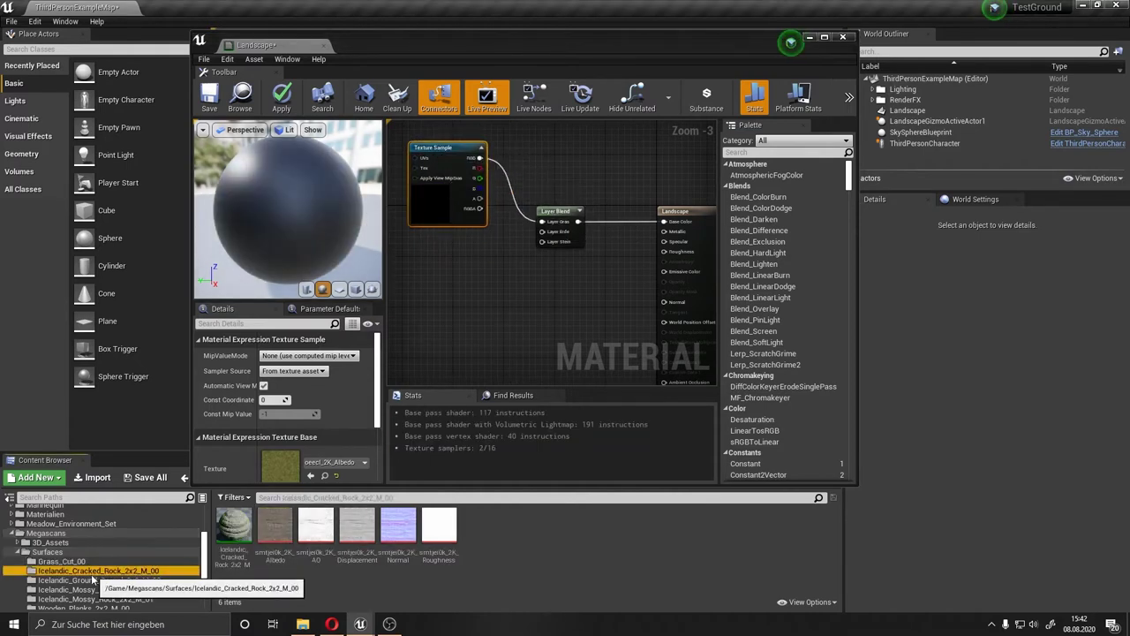
left_click_drag(265, 531, 451, 300)
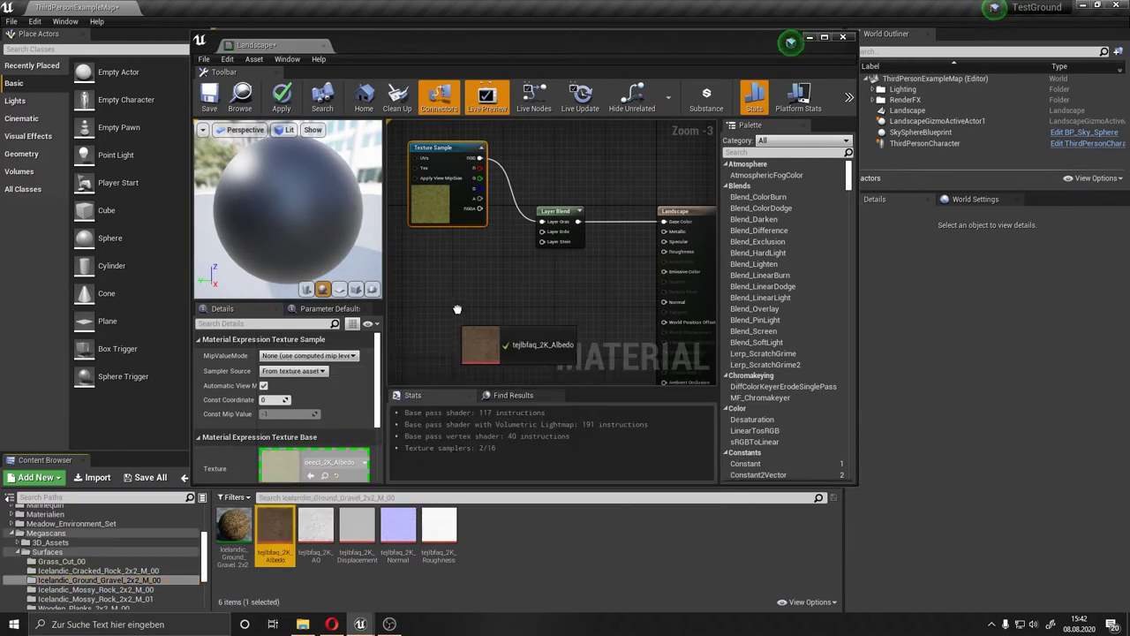
left_click_drag(517, 309, 553, 233)
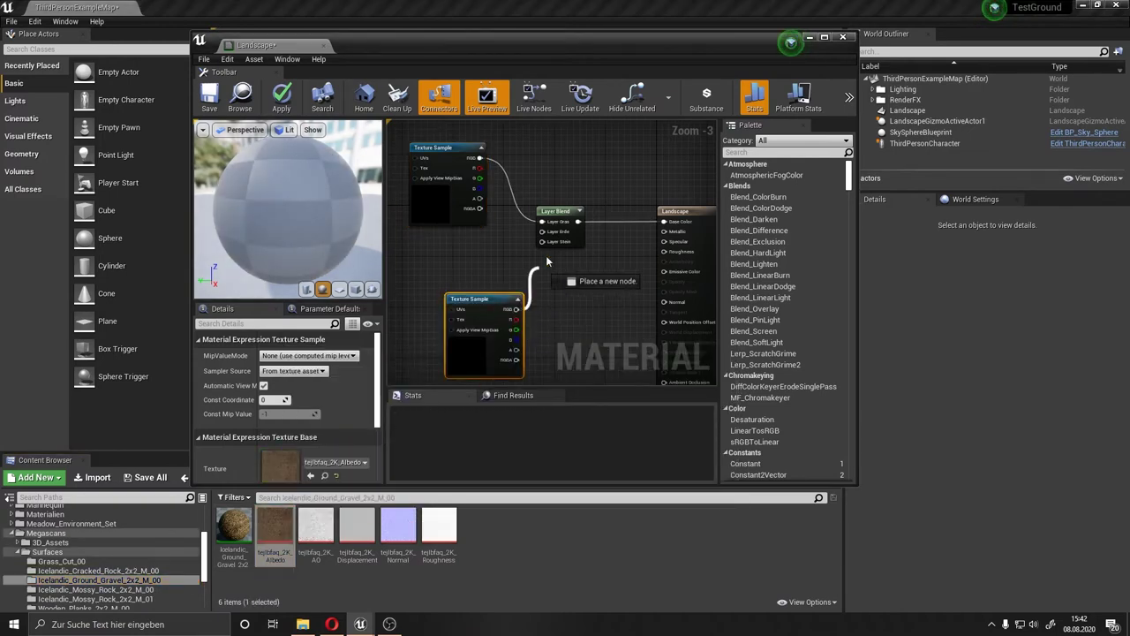
left_click_drag(482, 296, 433, 240)
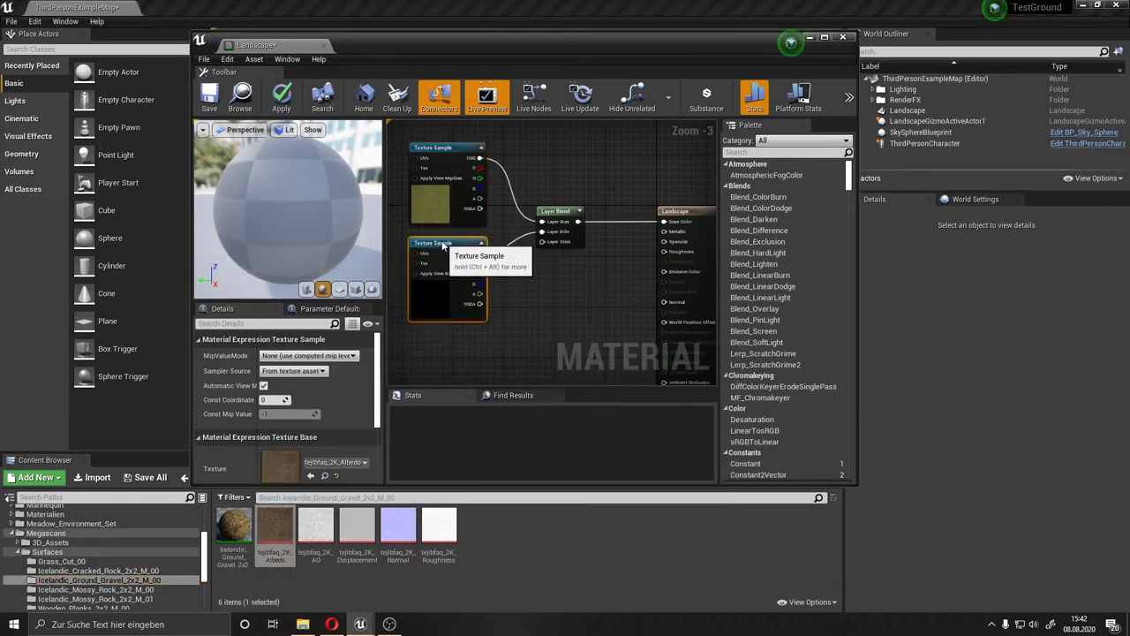
right_click_drag(525, 324, 542, 252)
Add the Icelandic_Cracked_Rock_2x2_M_00 albedo texture to the graph for the Stein layer.
left_click(75, 589)
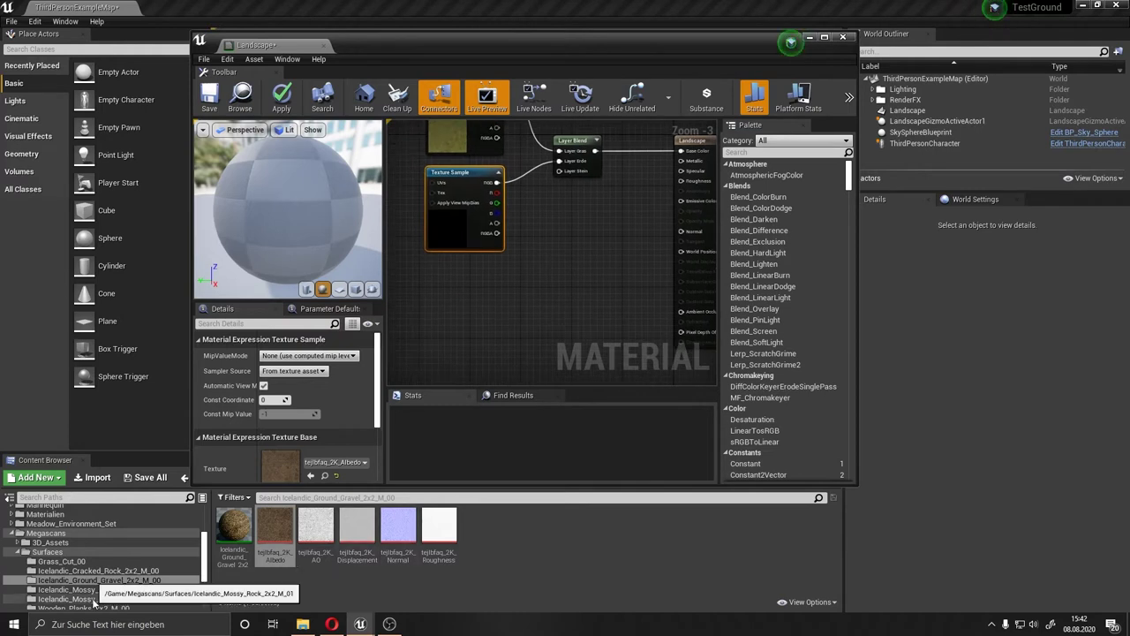
left_click(98, 600)
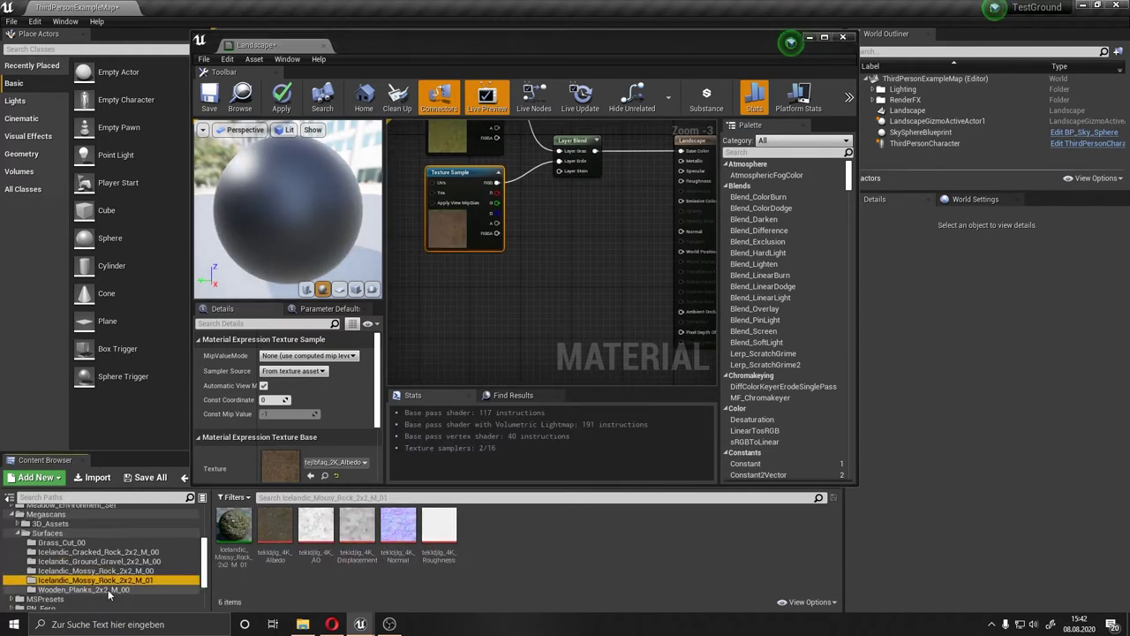
left_click(106, 590)
left_click(100, 561)
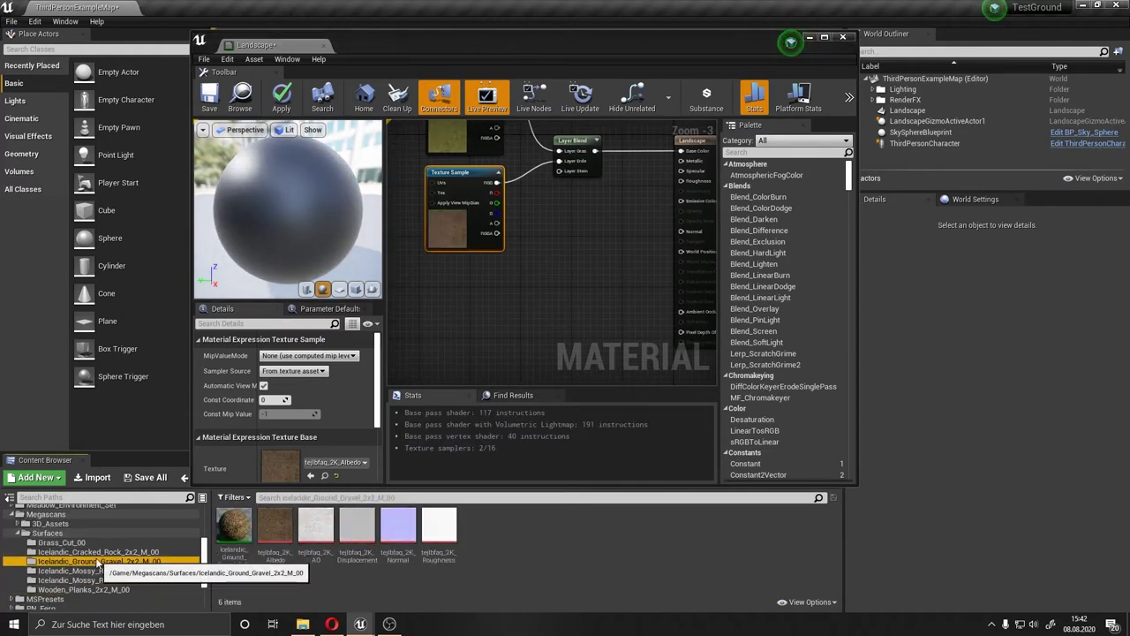
left_click(99, 553)
left_click_drag(234, 530, 513, 296)
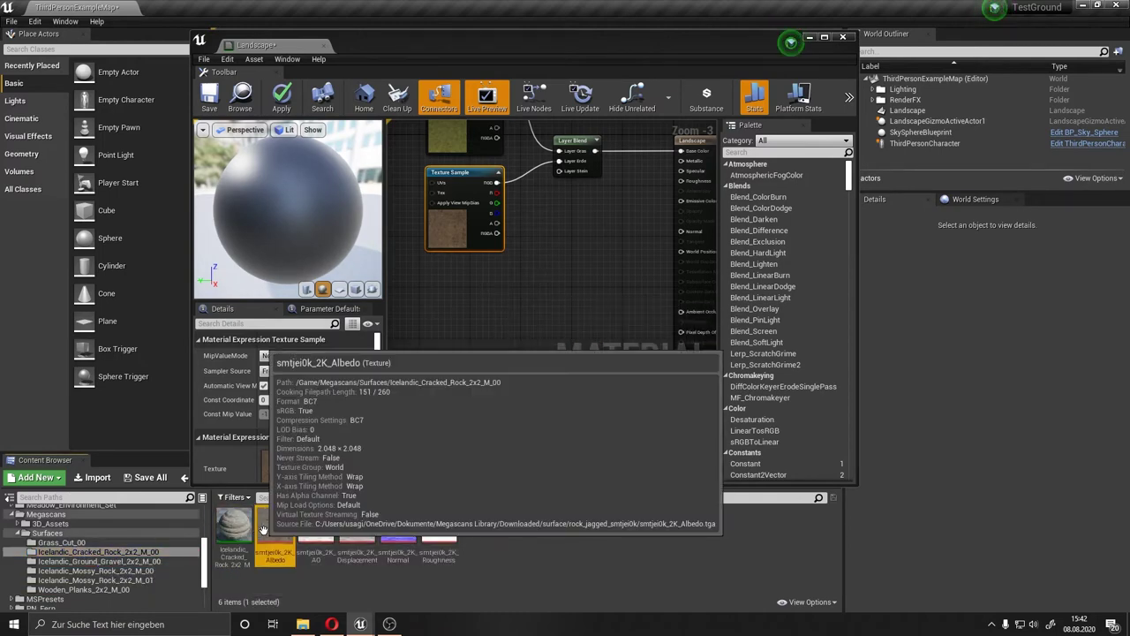
mouse_move(276, 529)
left_mouse_down()
mouse_move(468, 281)
mouse_move(457, 282)
mouse_move(557, 173)
left_mouse_up()
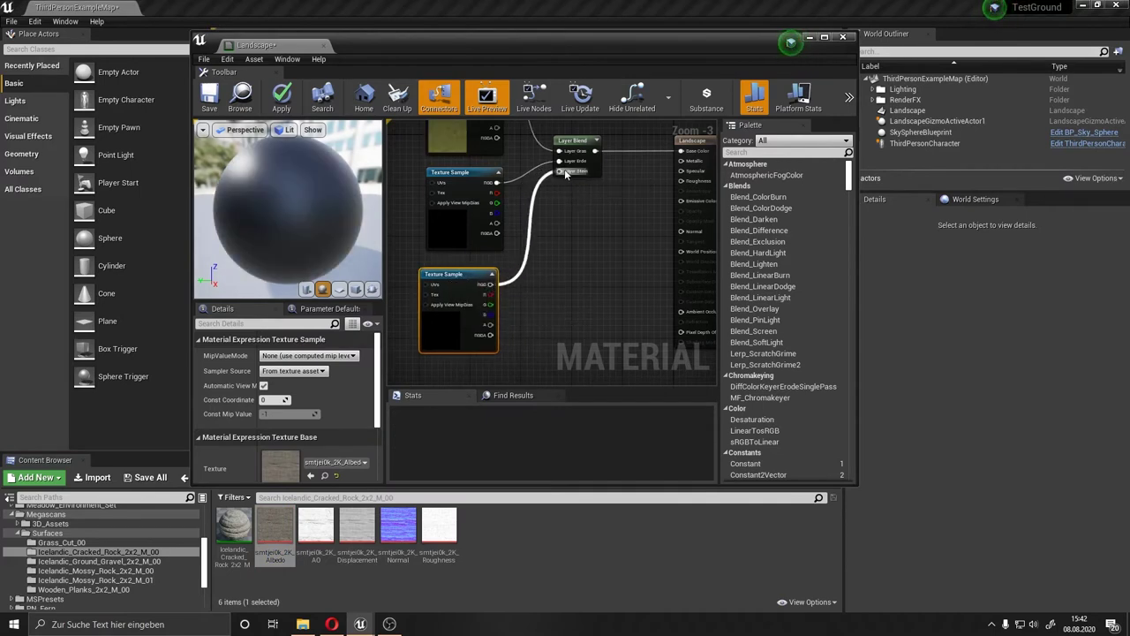
Arrange the gravel and cracked rock texture nodes neatly beside the Layer Blend.
scroll(633, 260, "down", 3)
right_click_drag(633, 259, 594, 277)
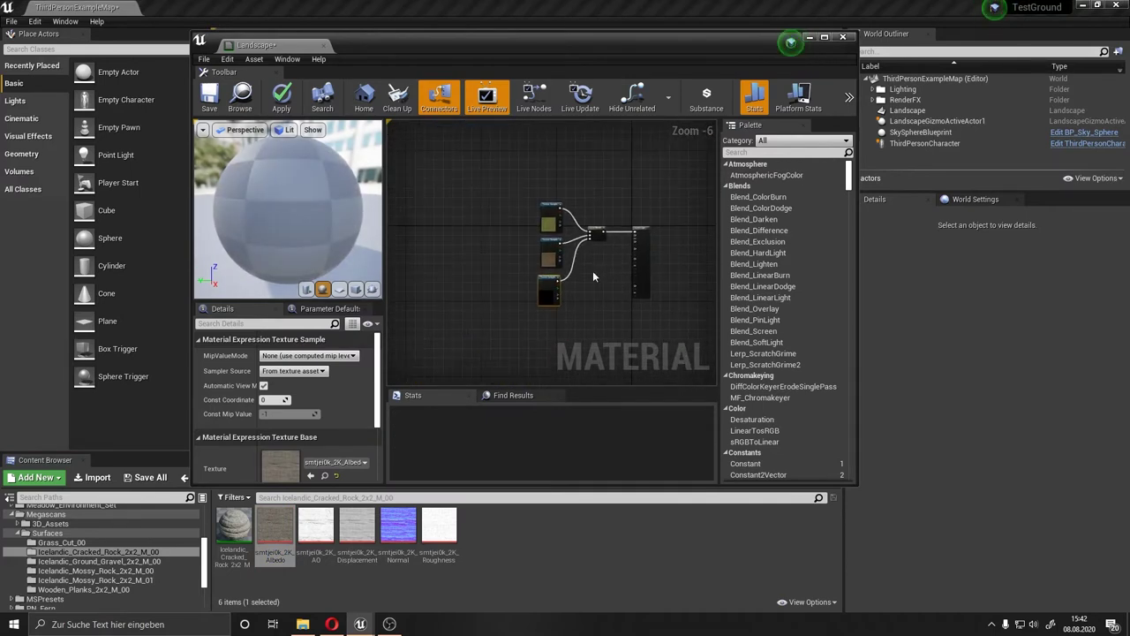
scroll(540, 220, "up", 3)
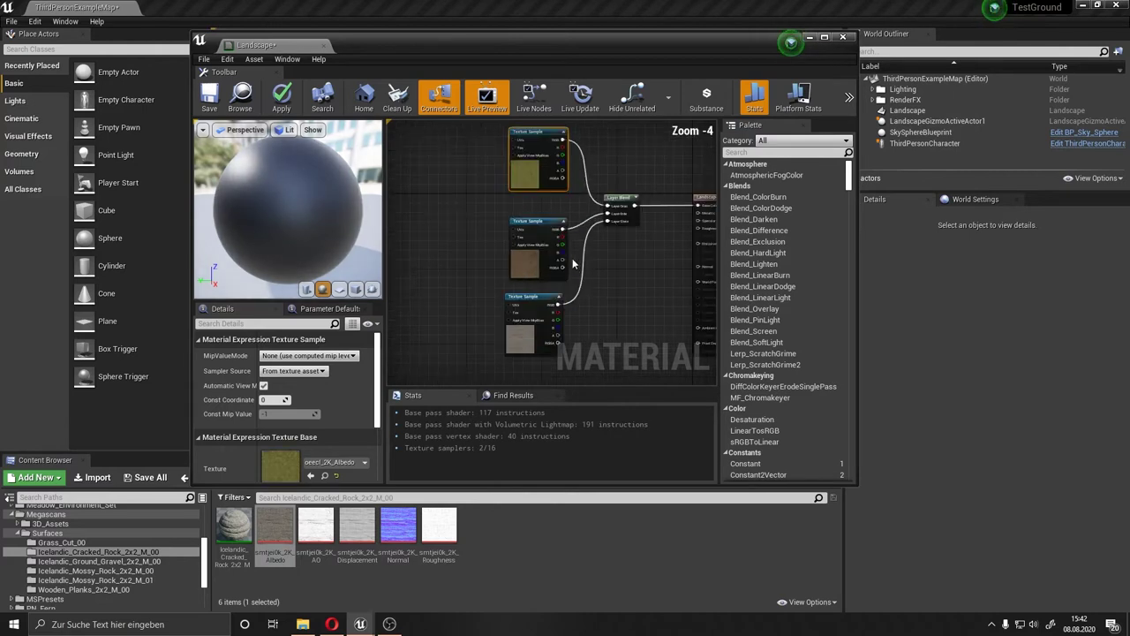
left_click_drag(539, 230, 539, 204)
left_click(538, 306)
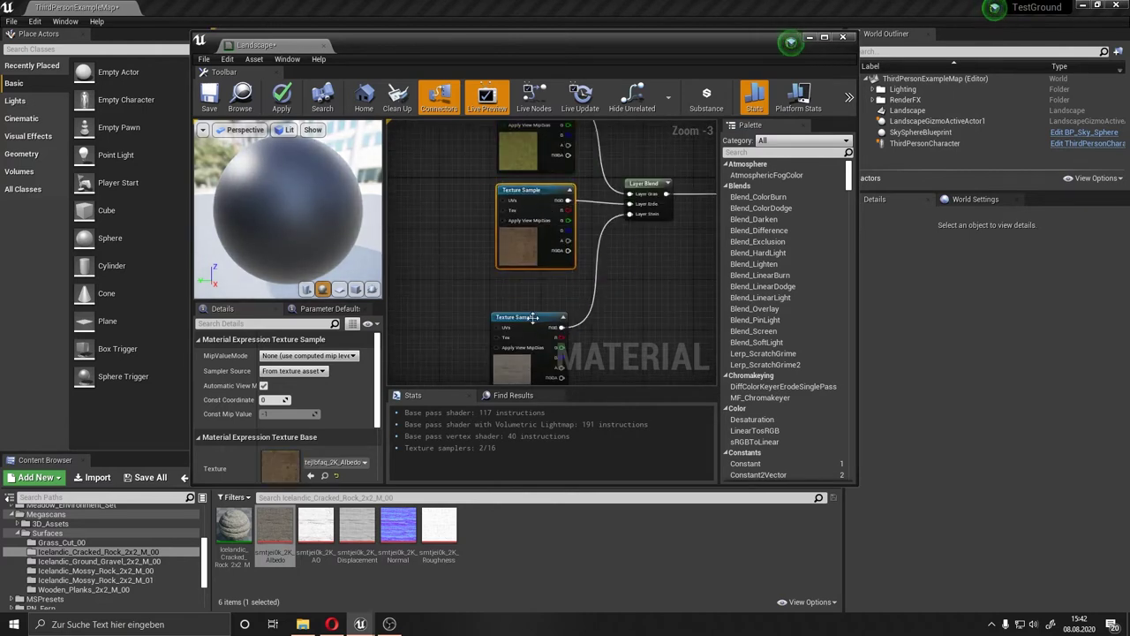
left_click_drag(530, 325, 535, 294)
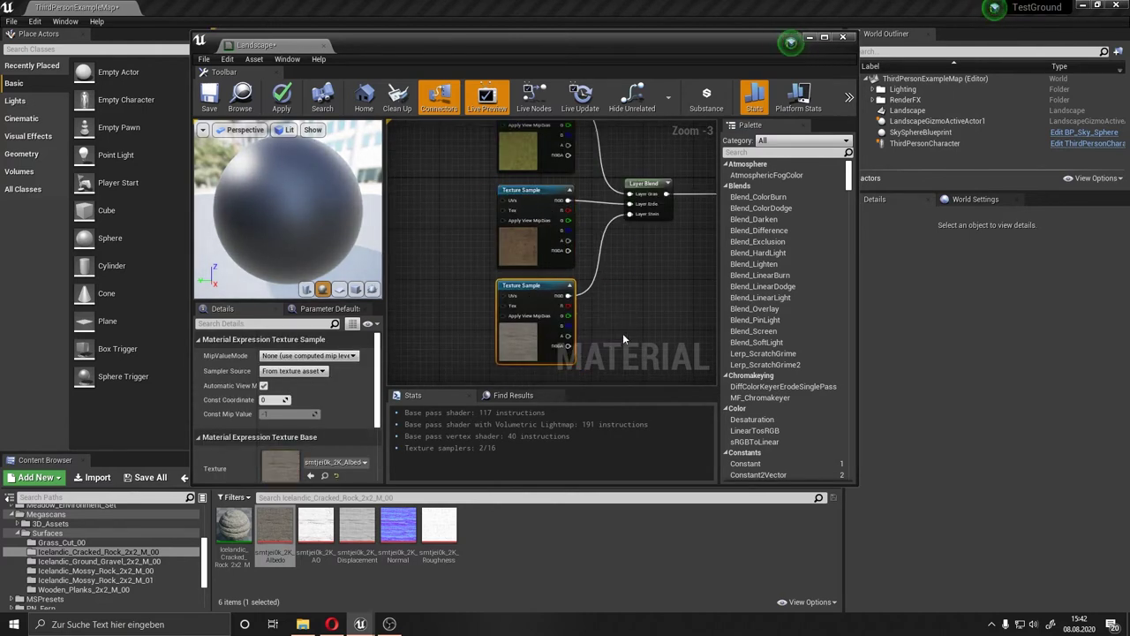
left_click(612, 309)
scroll(611, 293, "down", 3)
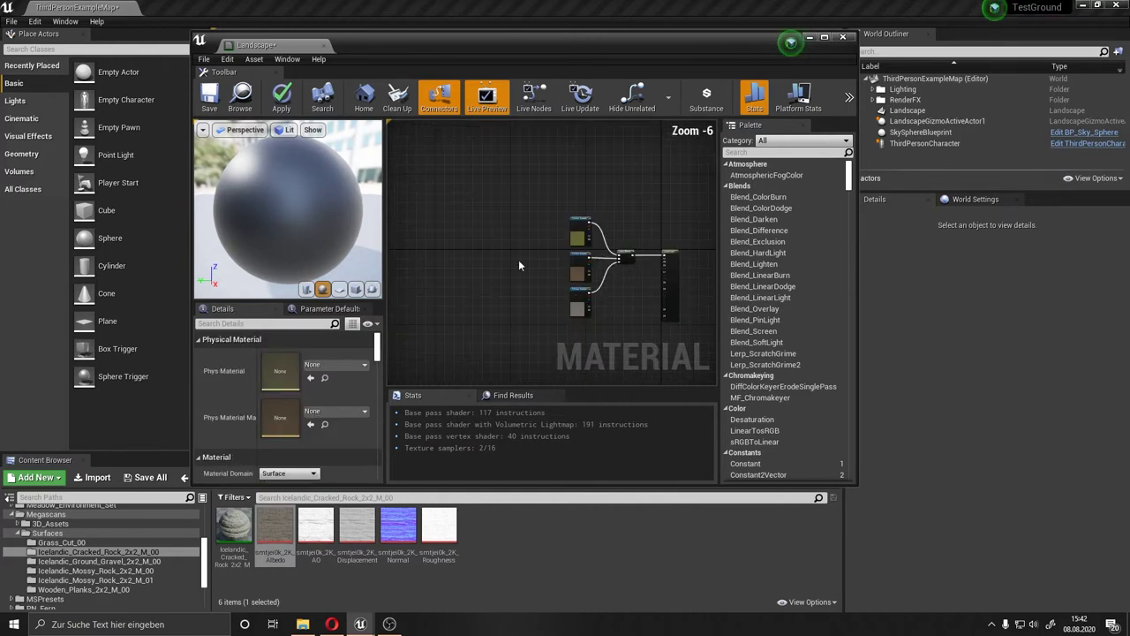
scroll(498, 233, "up", 2)
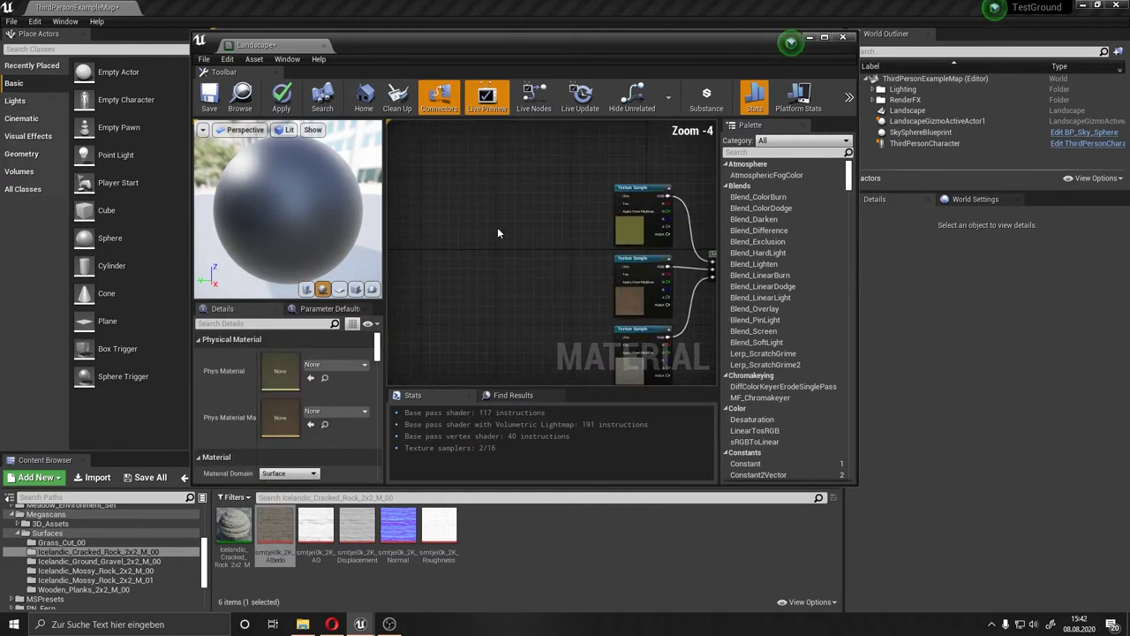
Add a LandscapeLayerCoords node and wire it into the texture samples' UVs inputs.
right_click(503, 233)
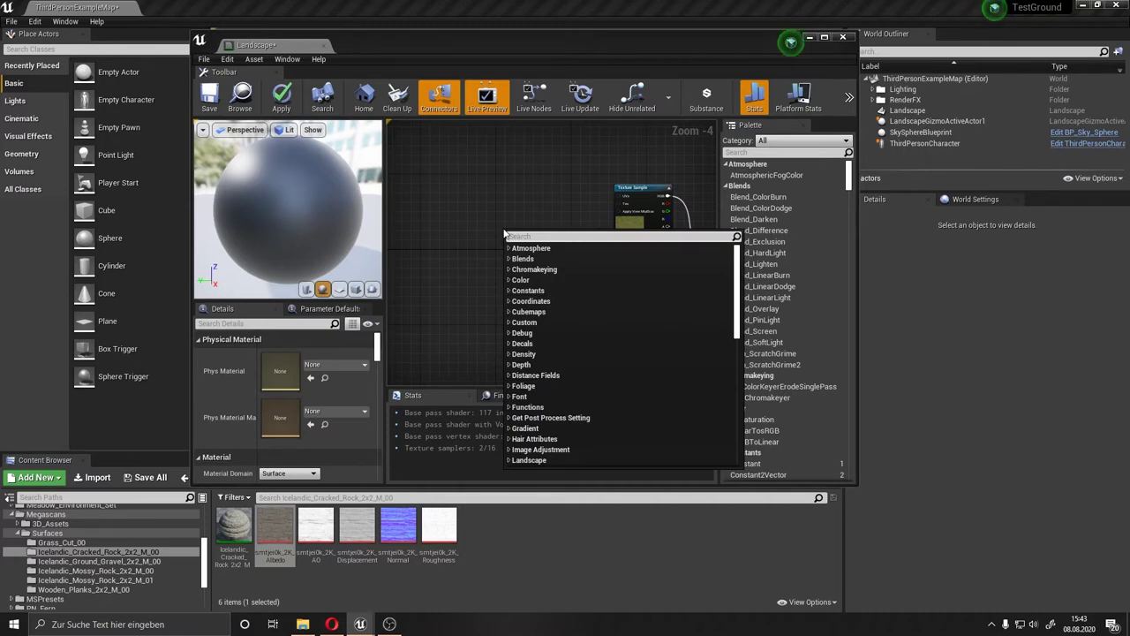
type("la")
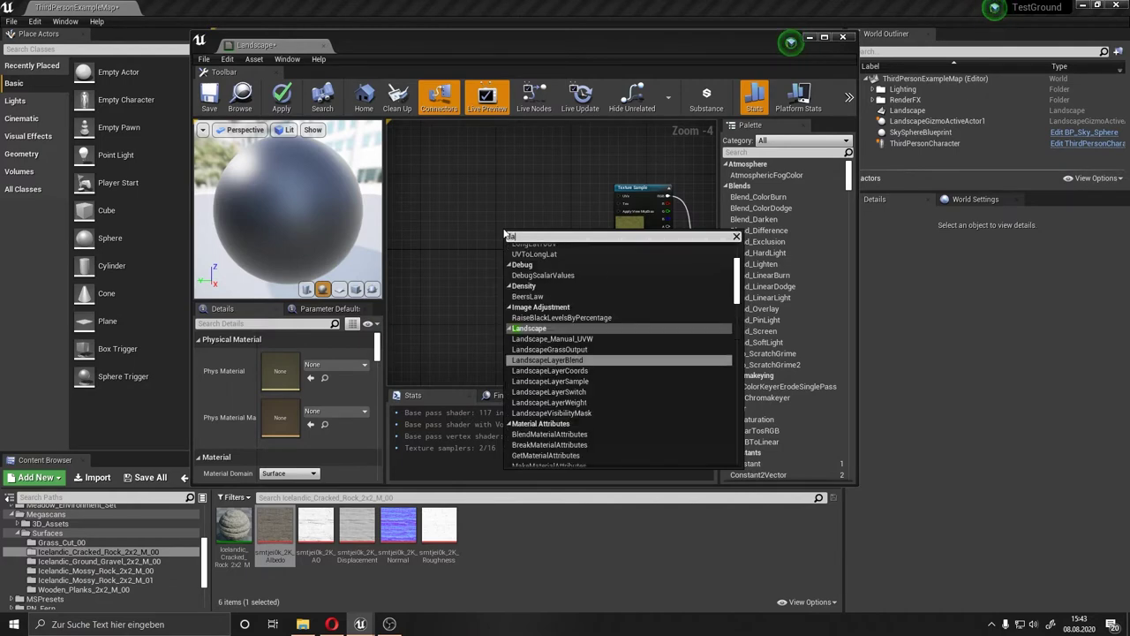
left_click(549, 370)
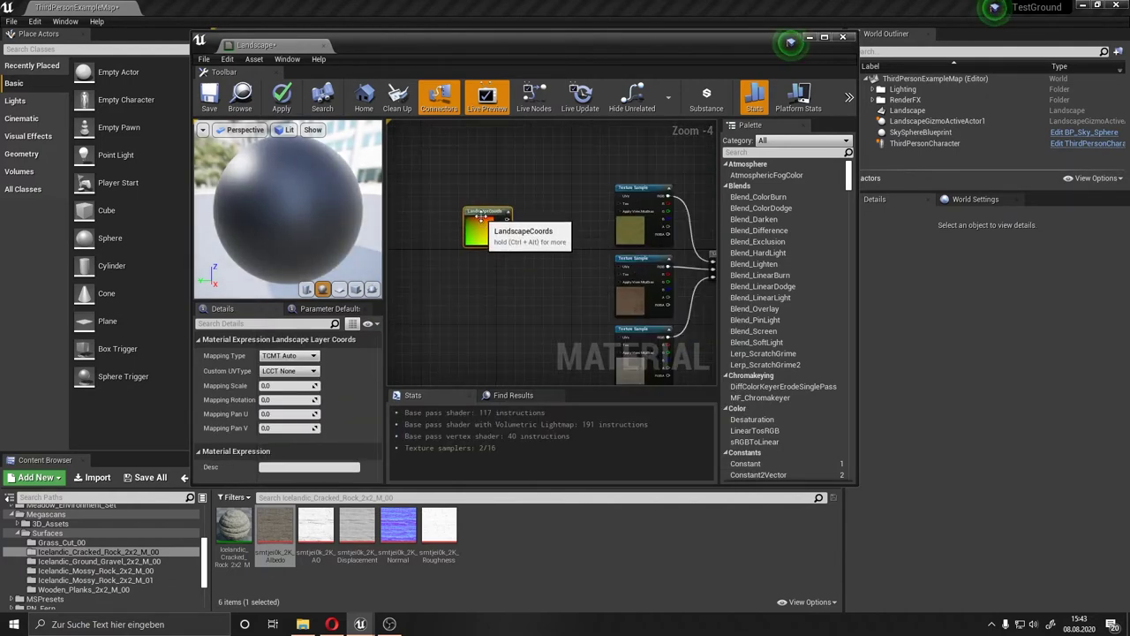
right_click_drag(532, 231, 496, 211)
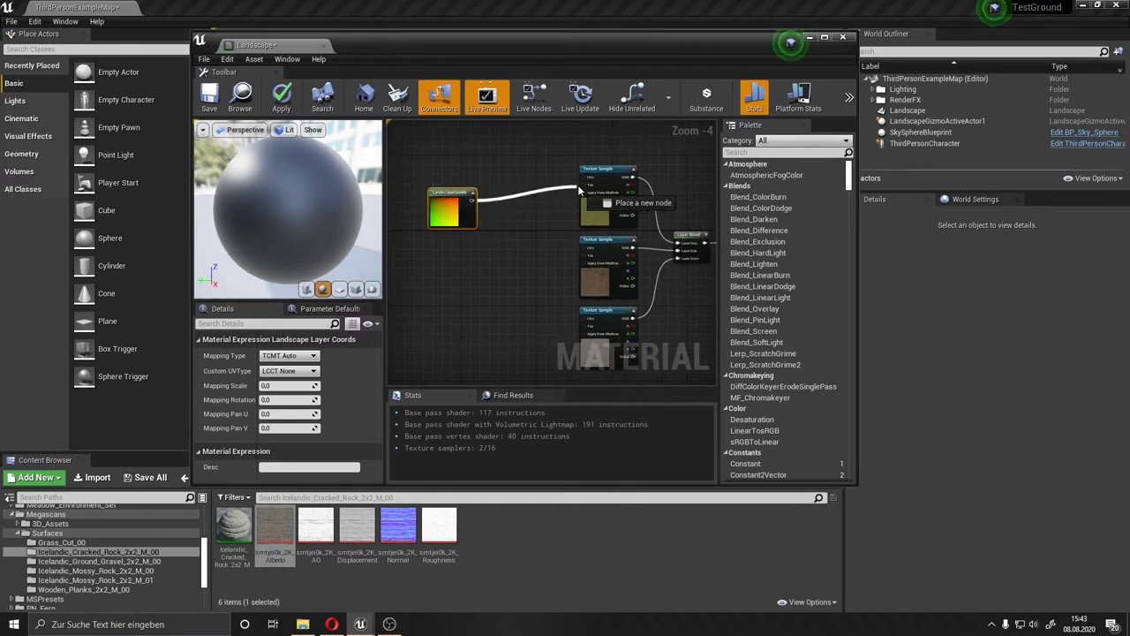
left_click_drag(471, 199, 584, 177)
left_click_drag(472, 205, 444, 174)
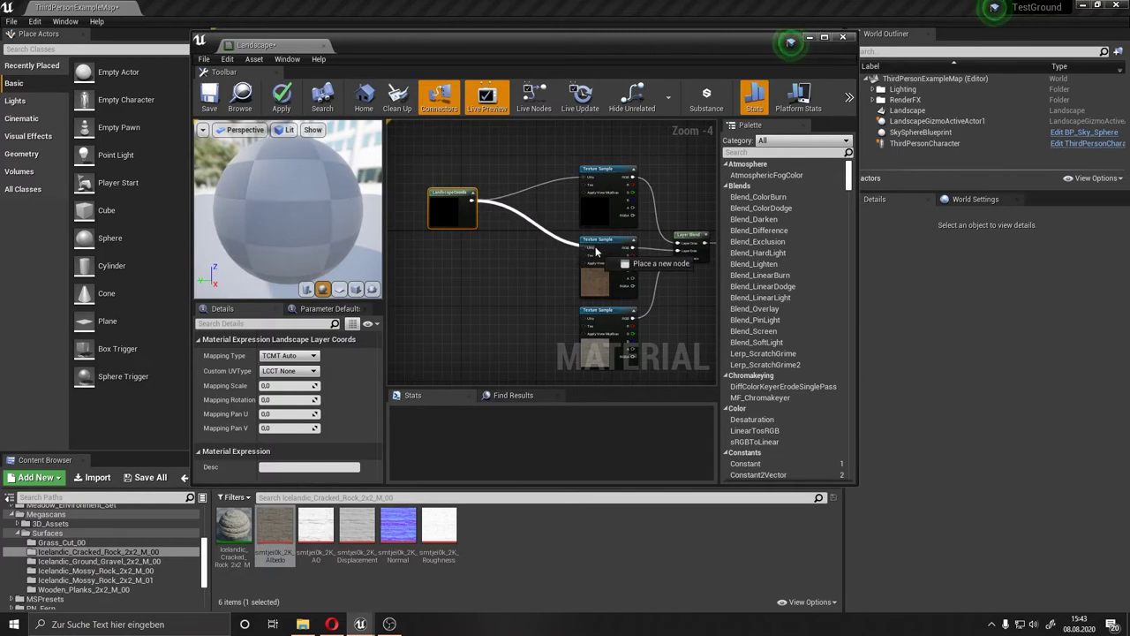
left_click(419, 215)
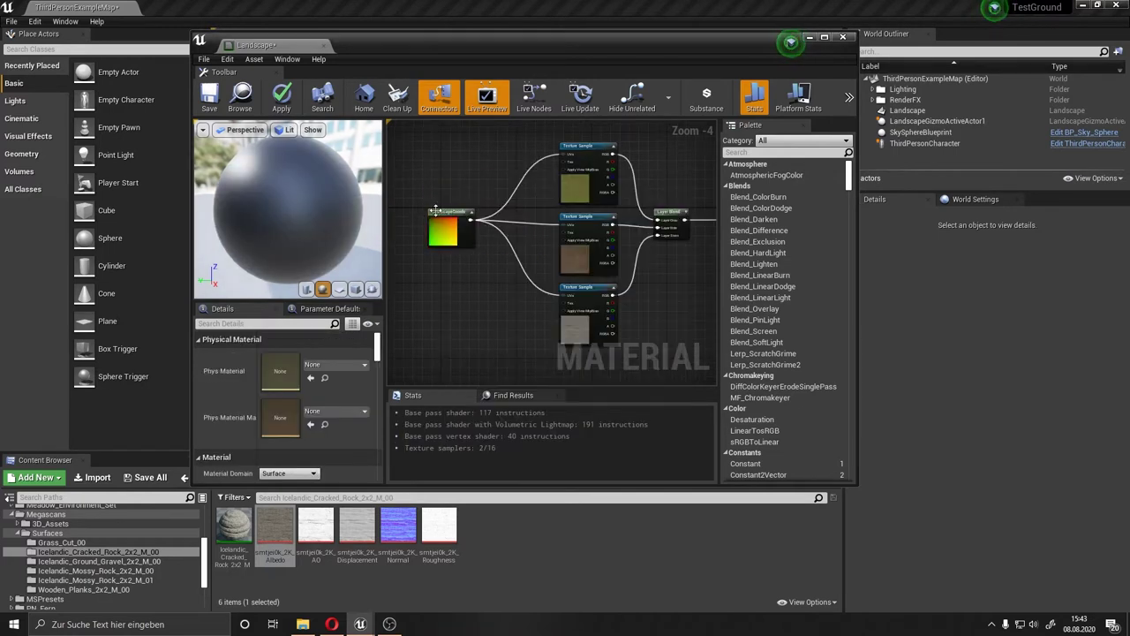
left_click(444, 224)
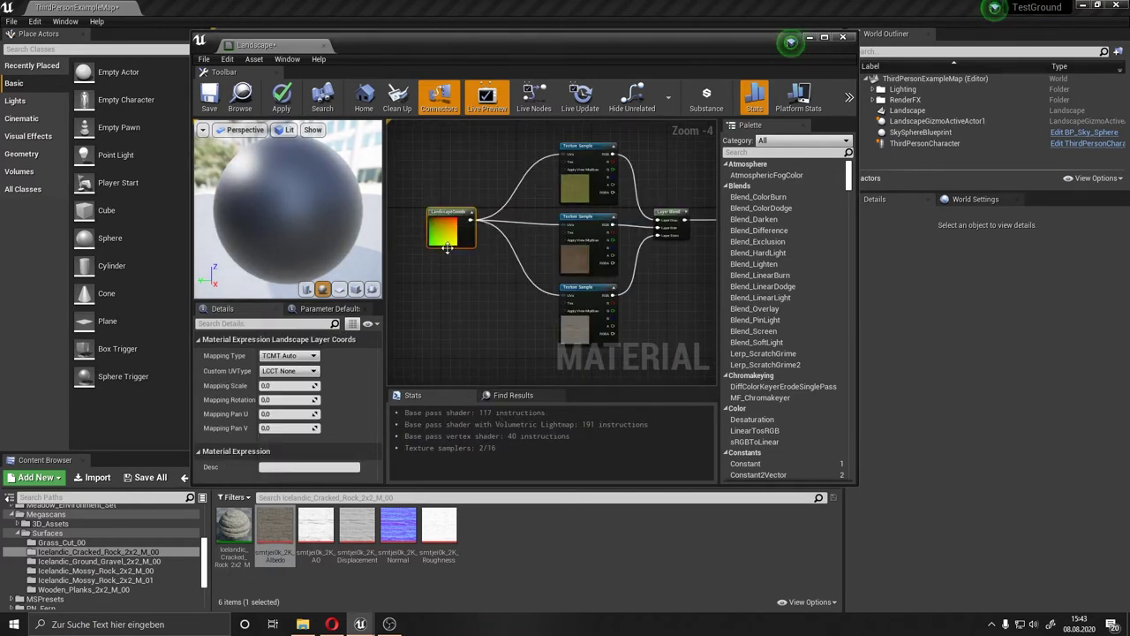
Save the Landscape material and close the Material Editor.
left_click(212, 96)
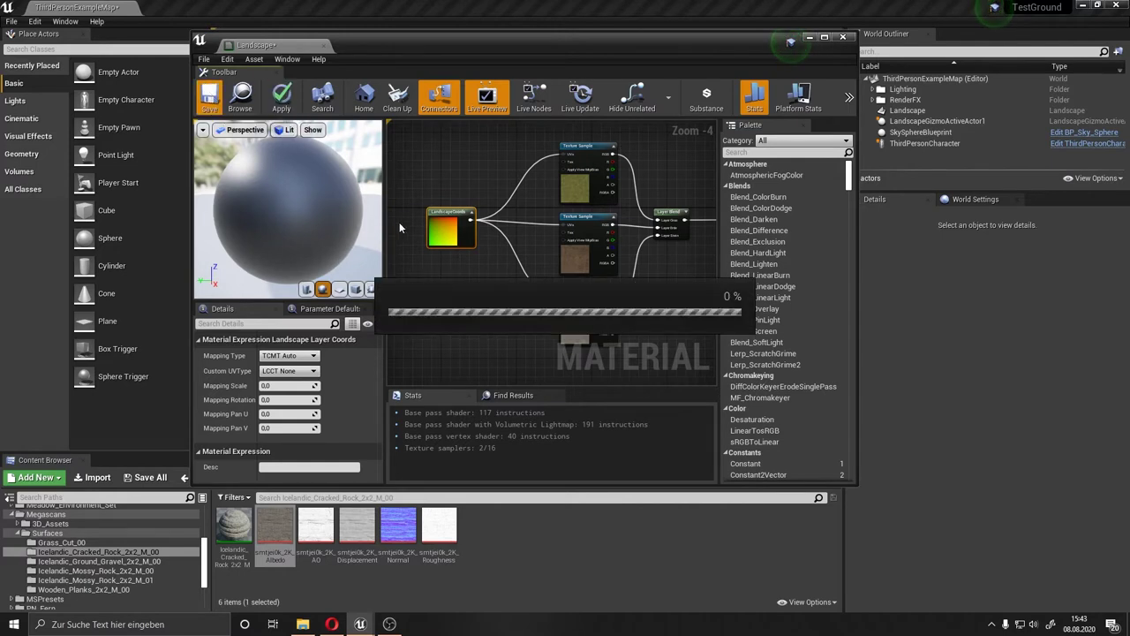
right_click_drag(516, 226, 476, 206)
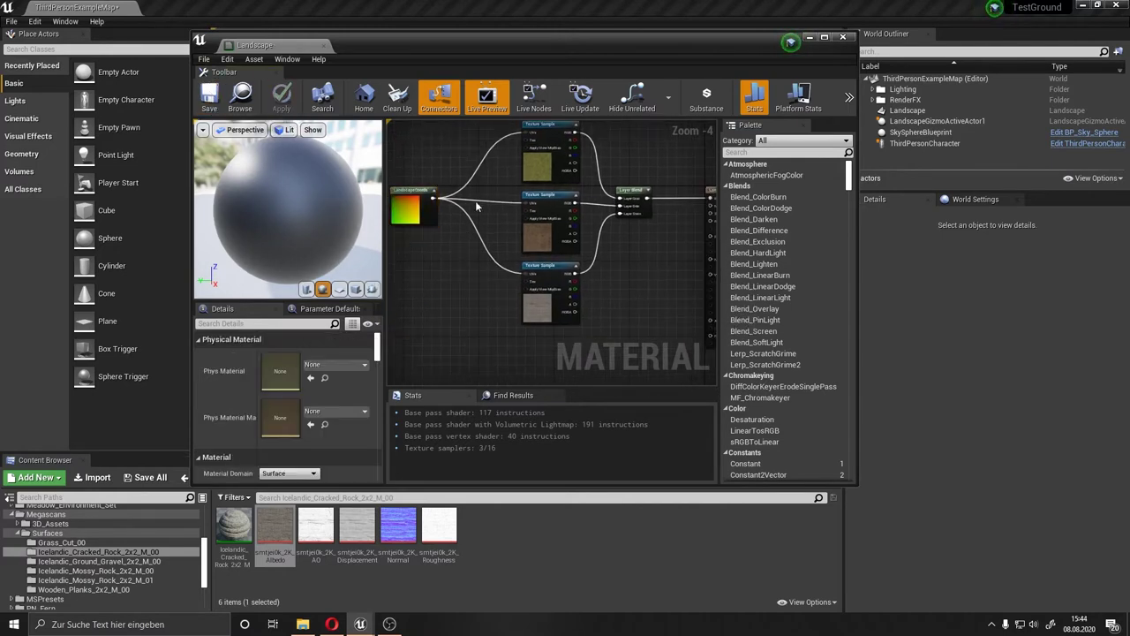
left_click(209, 92)
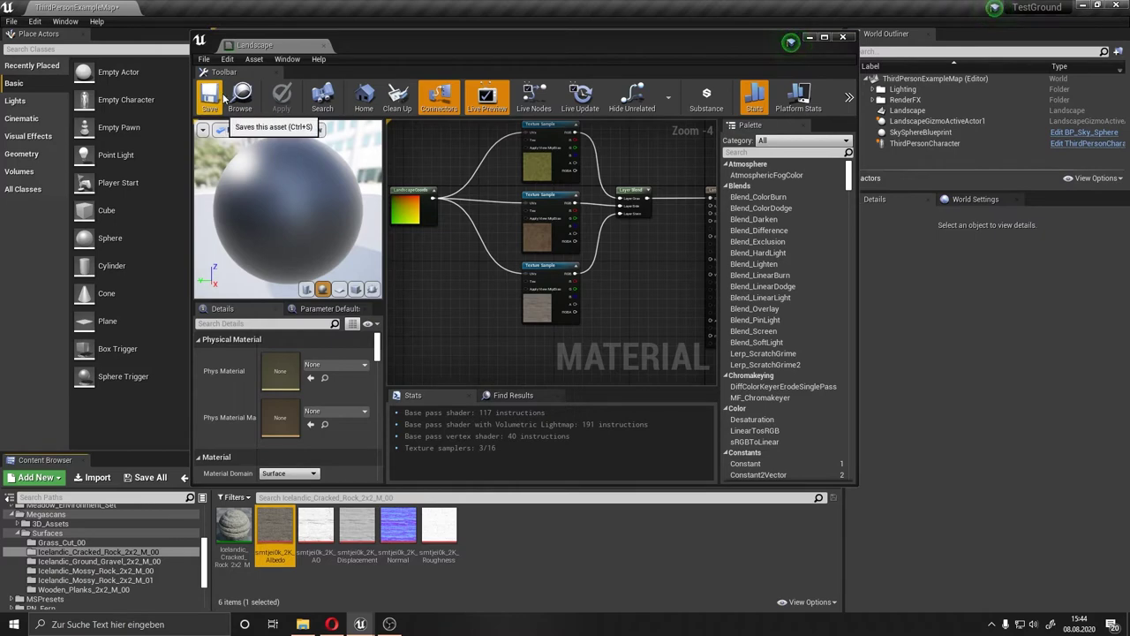
left_click(240, 94)
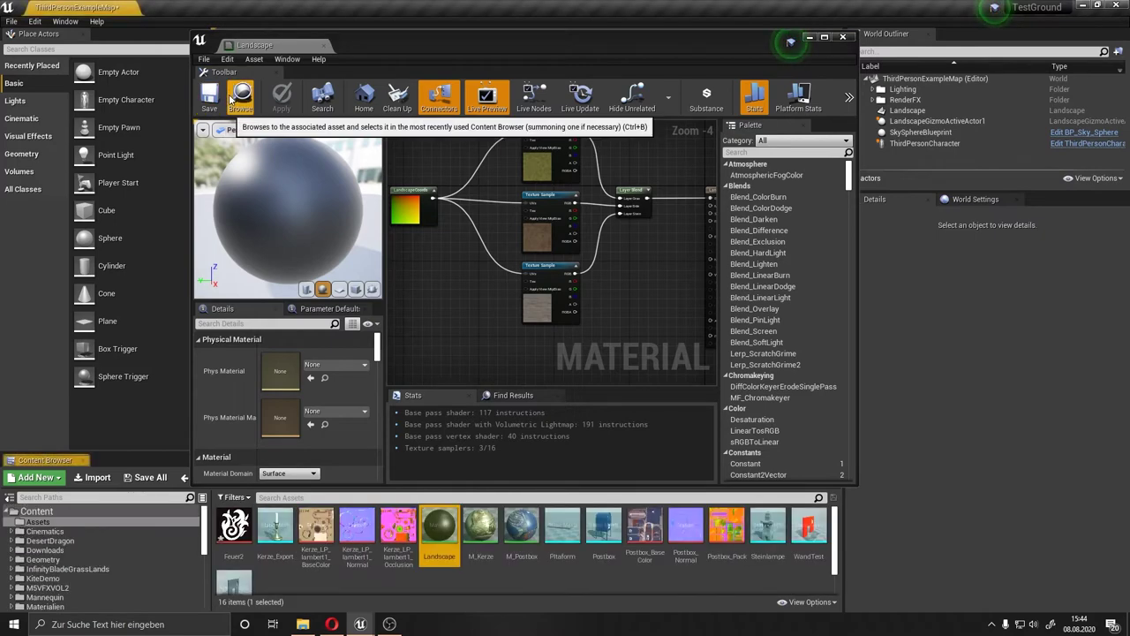
left_click(843, 39)
Assign the Landscape material to the selected landscape's Landscape Material slot.
left_click(443, 416)
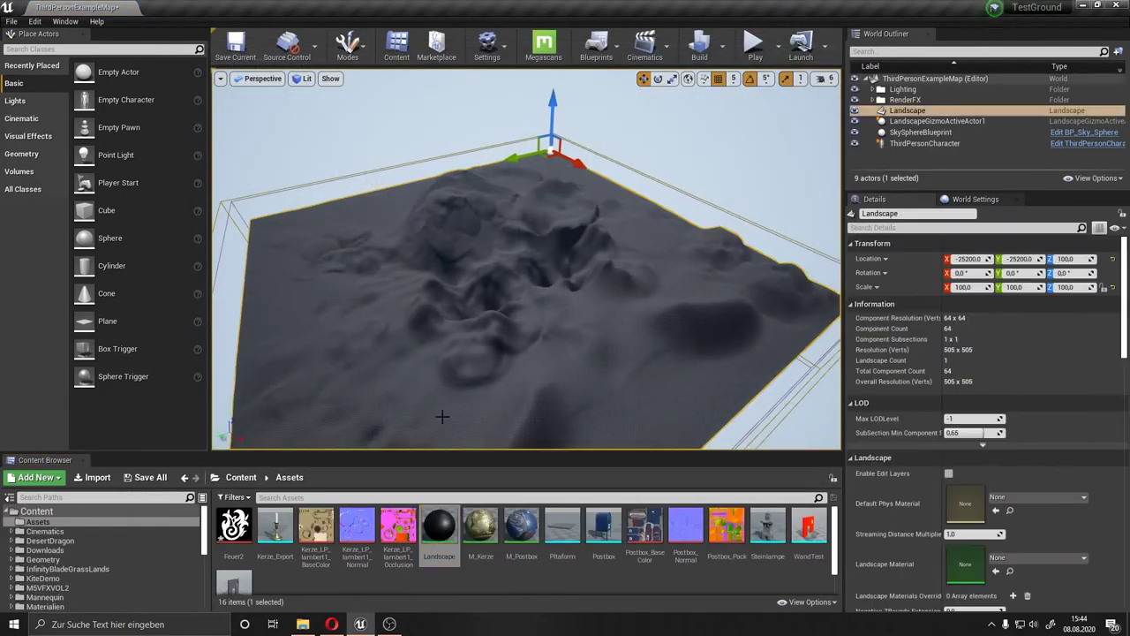
right_click_drag(421, 366, 389, 397)
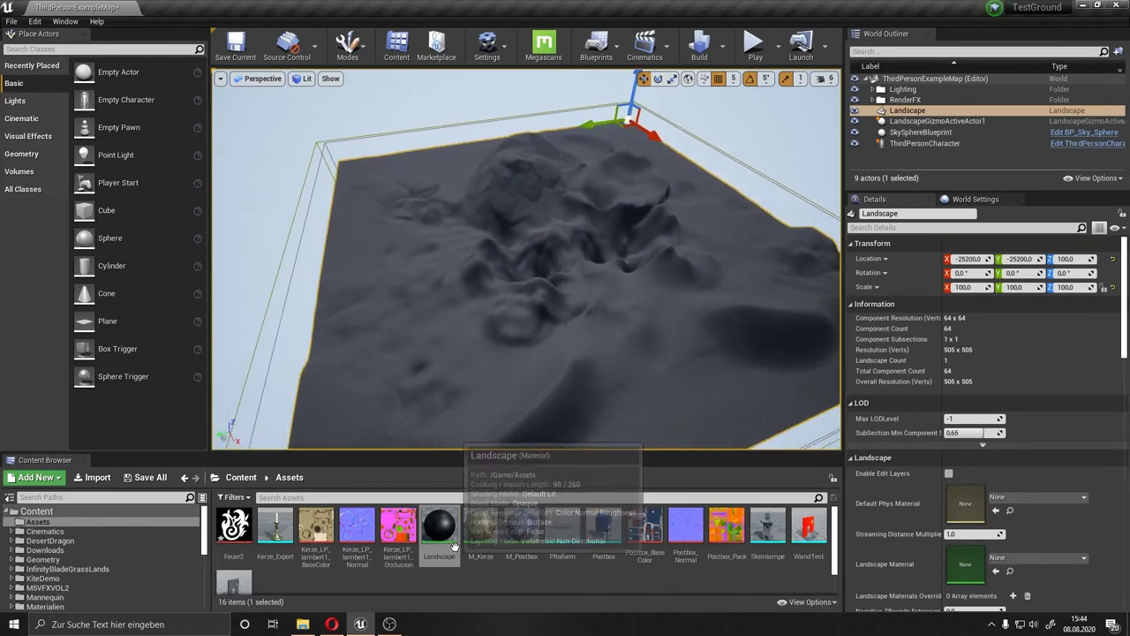
left_click_drag(444, 535, 954, 572)
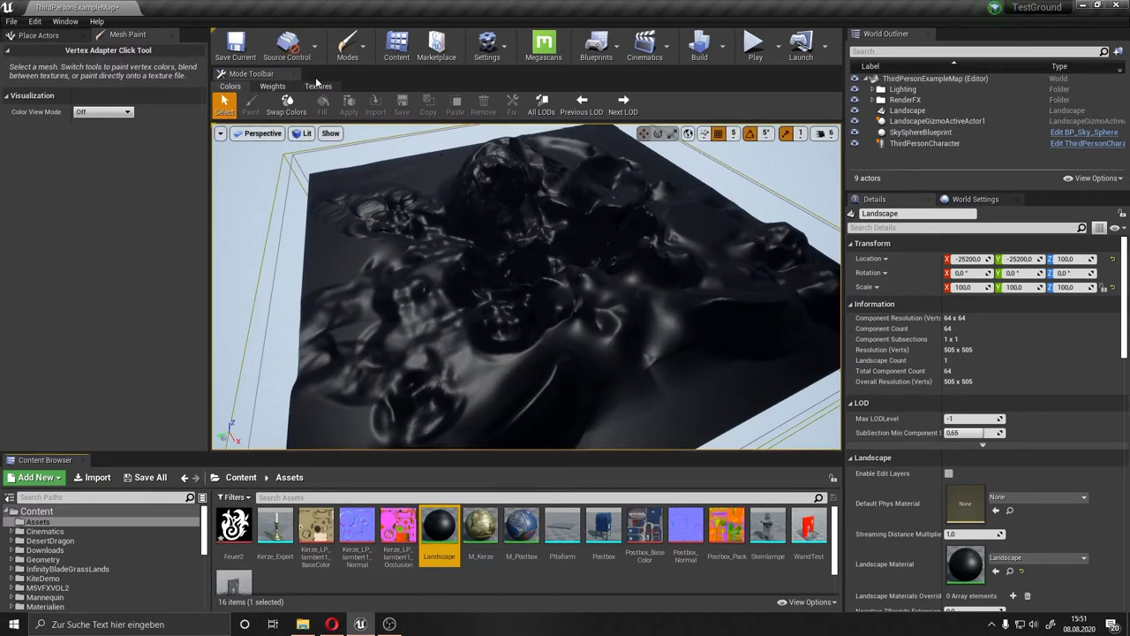
Enter Landscape mode's Paint tools and dismiss the missing layer info warning after a test stroke.
left_click(348, 46)
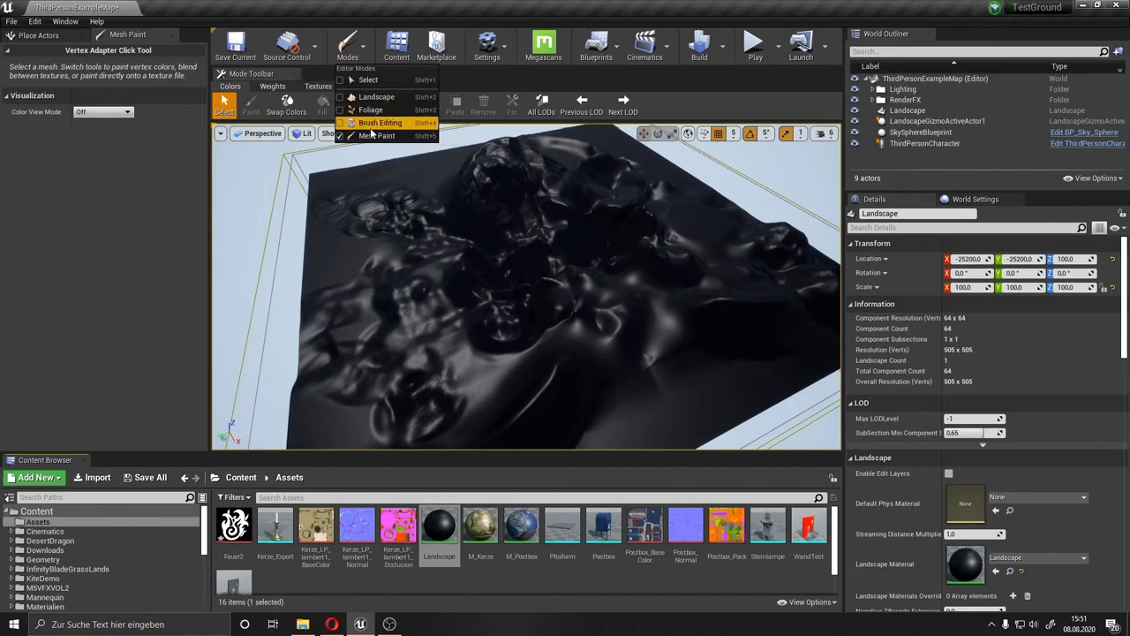
left_click(373, 97)
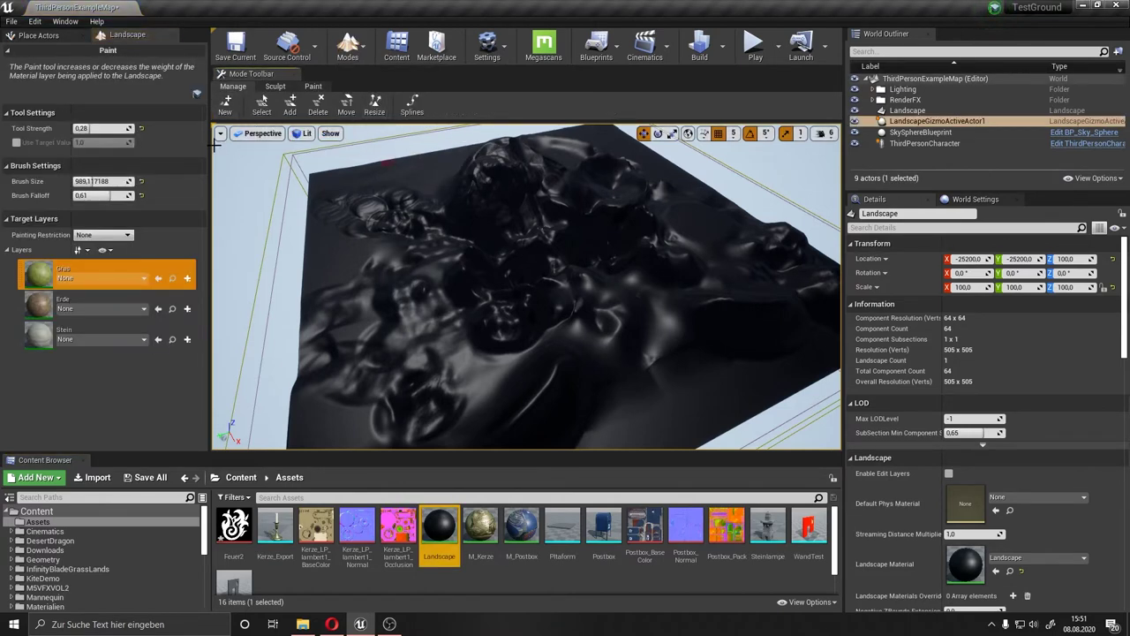
left_click(313, 86)
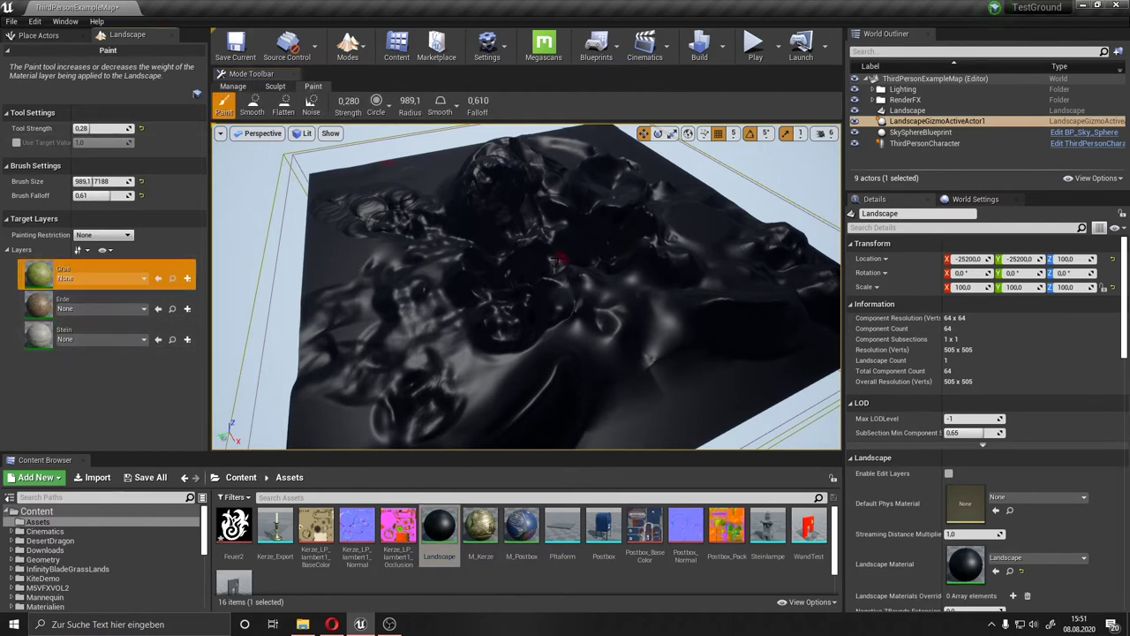
left_click(567, 357)
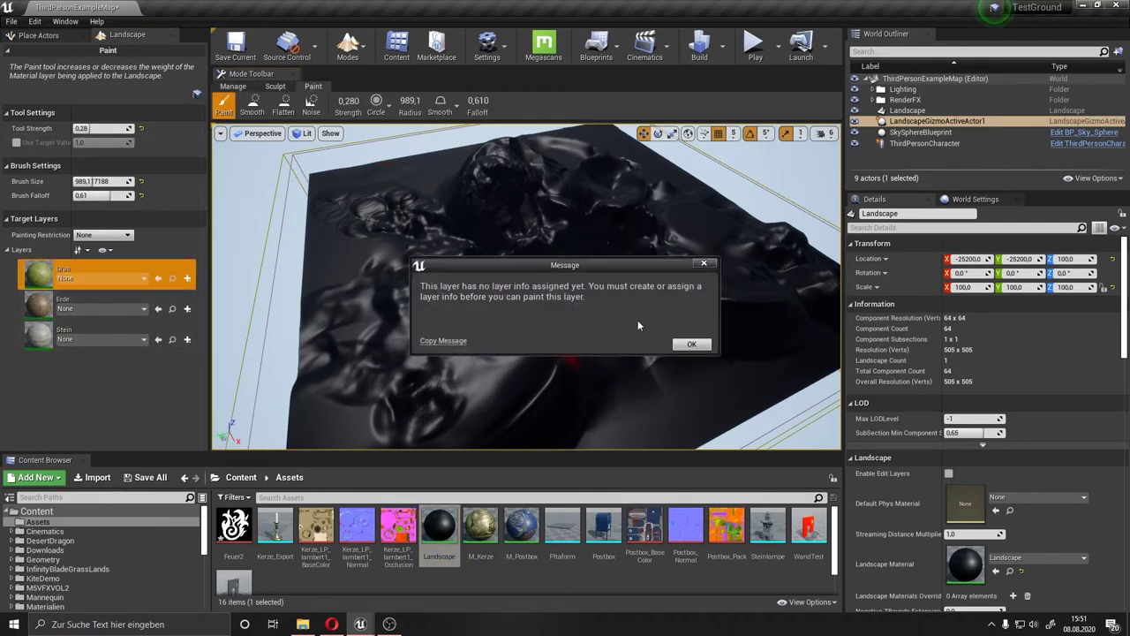
left_click(693, 344)
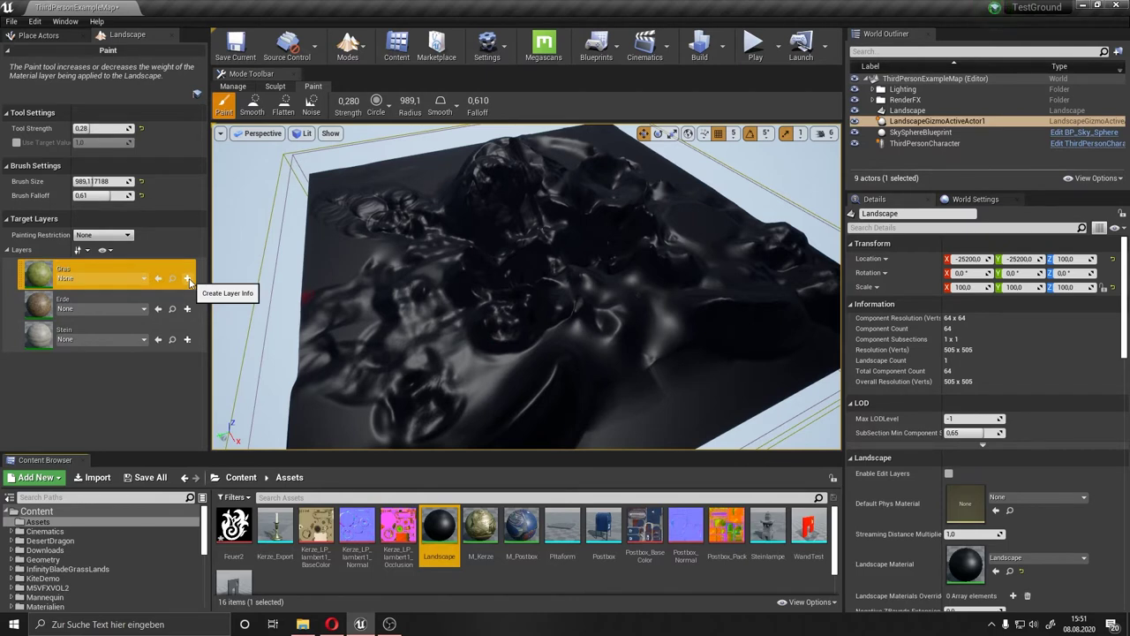
Create a weight-blended layer info for Gras, saved as Gras1_LayerInfo.
left_click(188, 281)
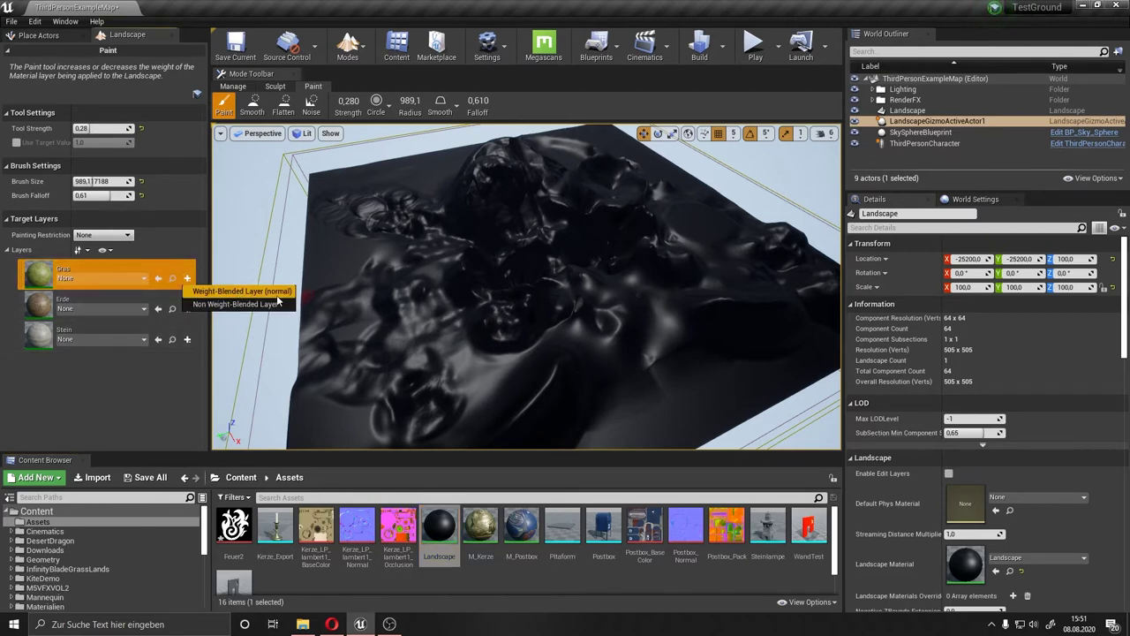
left_click(240, 291)
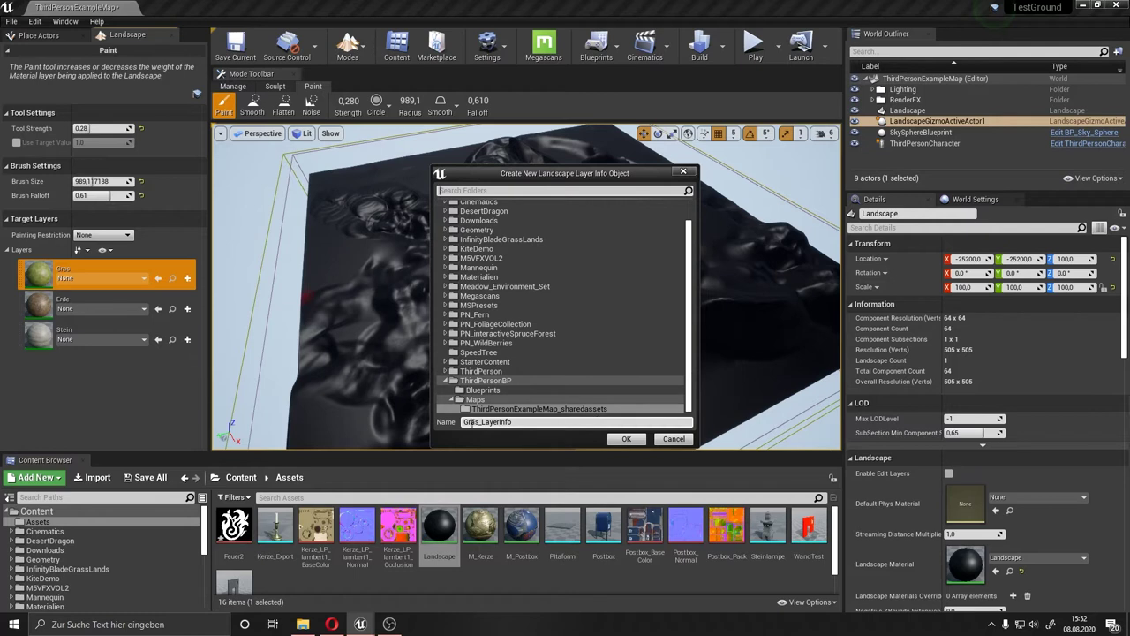
left_click(626, 439)
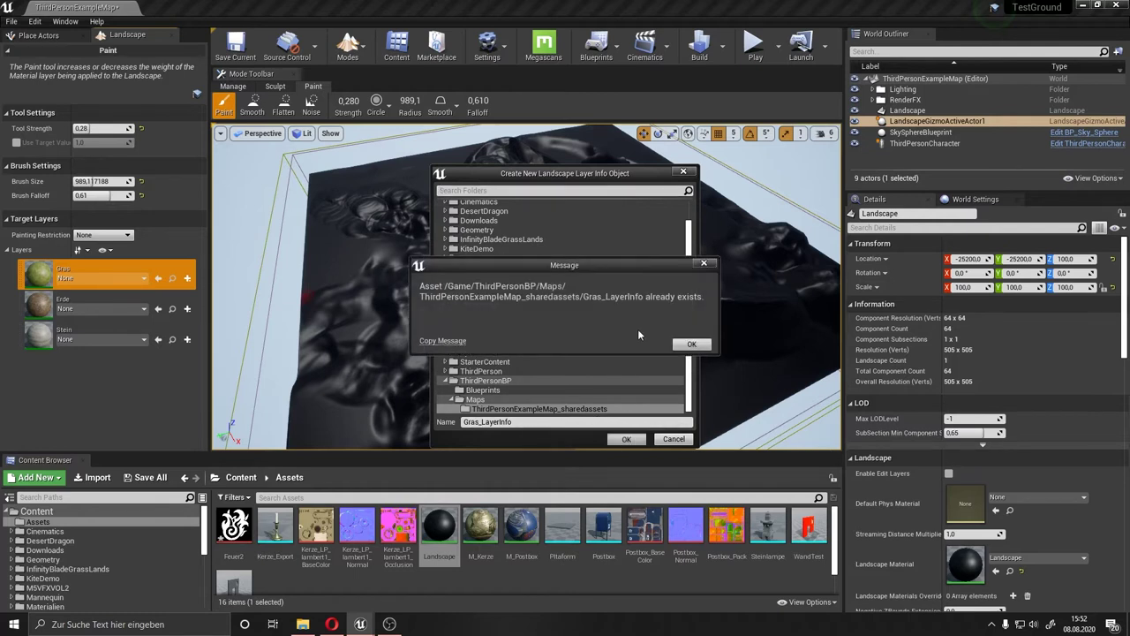
left_click(692, 345)
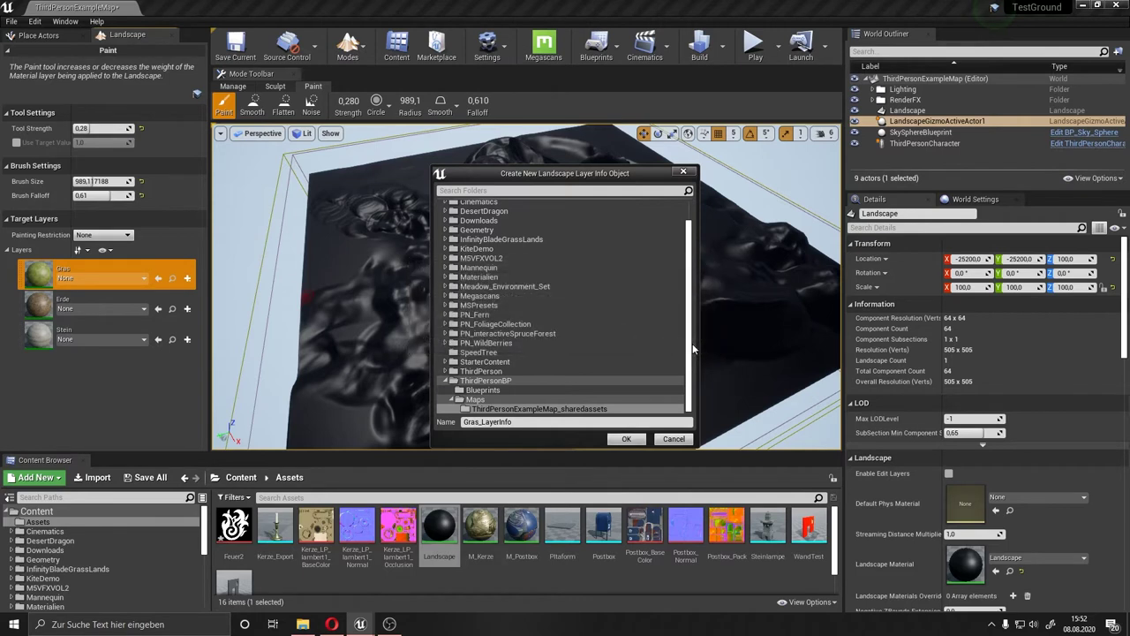
left_click(626, 439)
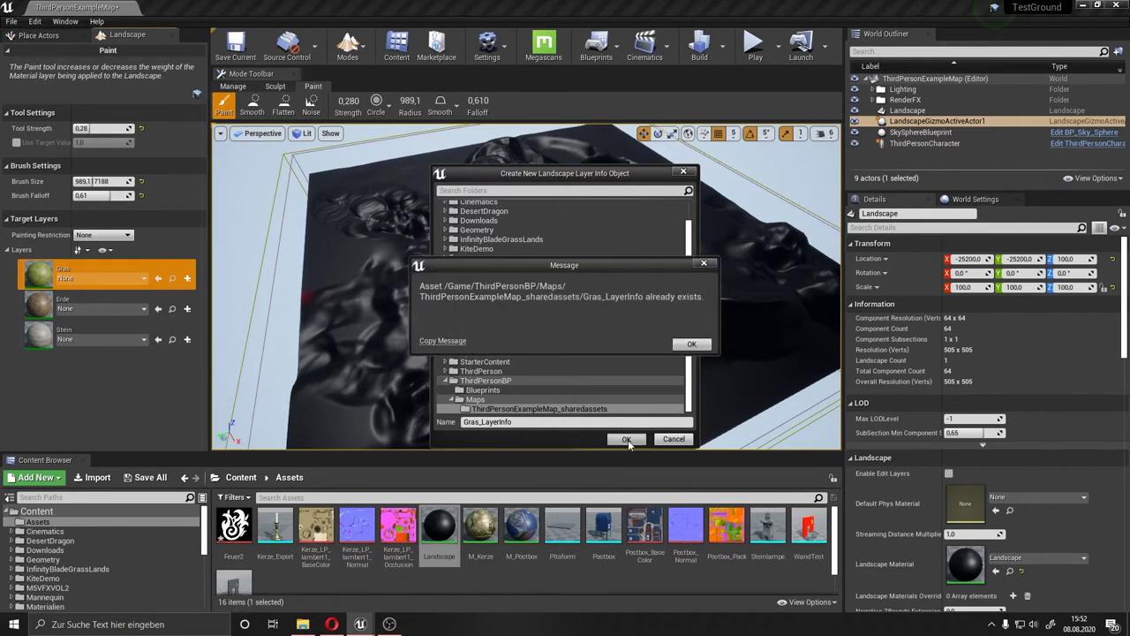
left_click(692, 343)
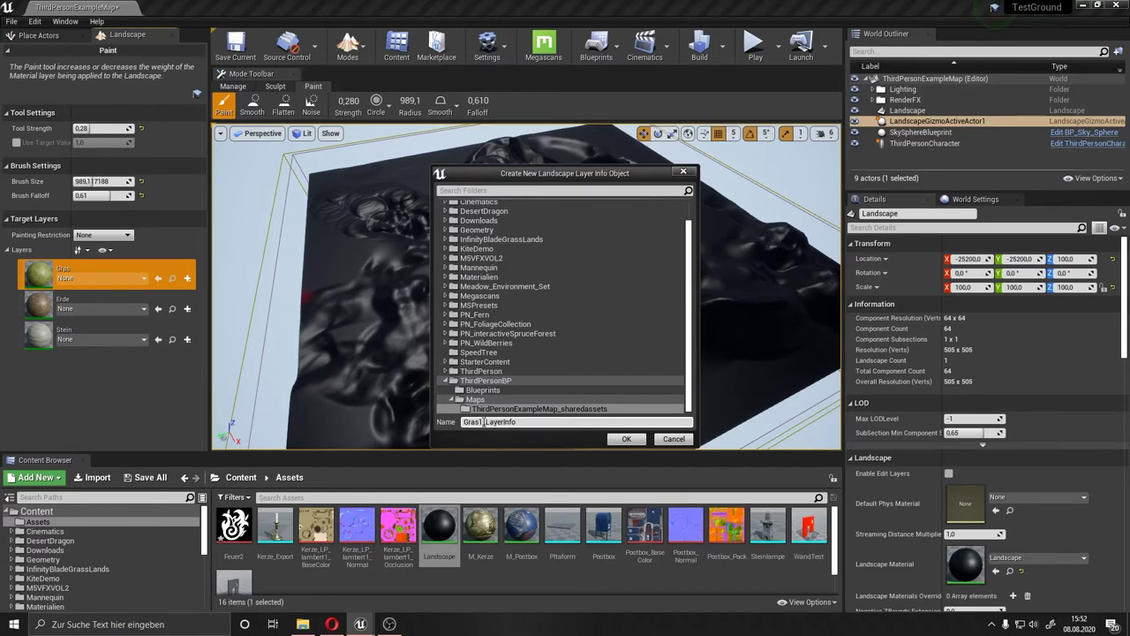
left_click(627, 440)
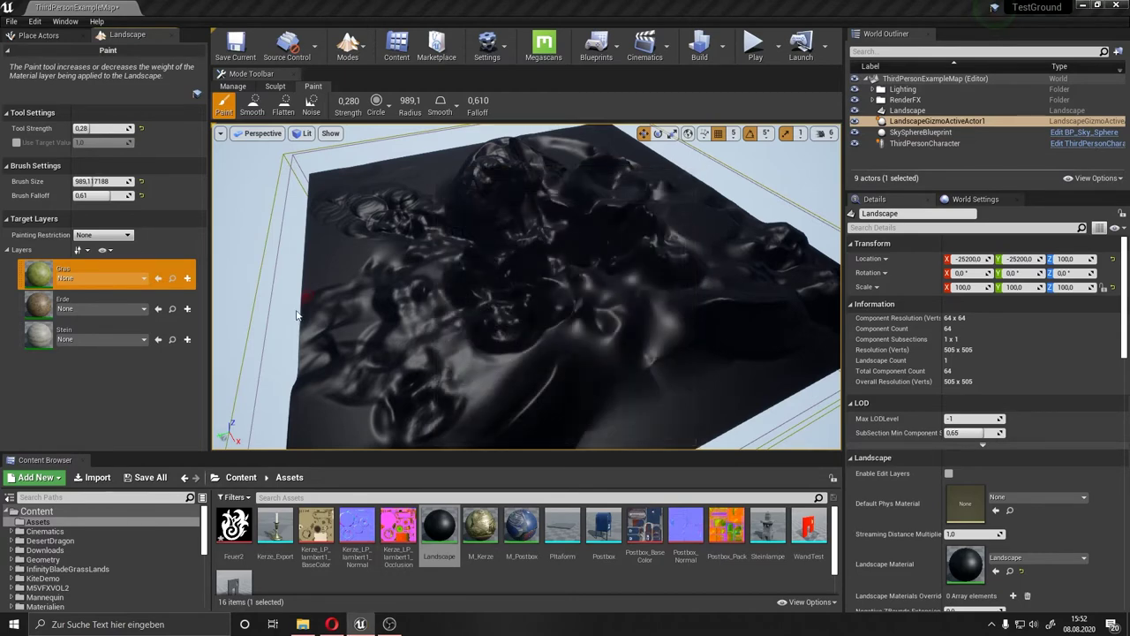
Create weight-blended layer infos Erde1_LayerInfo and Stein1_LayerInfo for Erde and Stein.
left_click(187, 309)
left_click(212, 321)
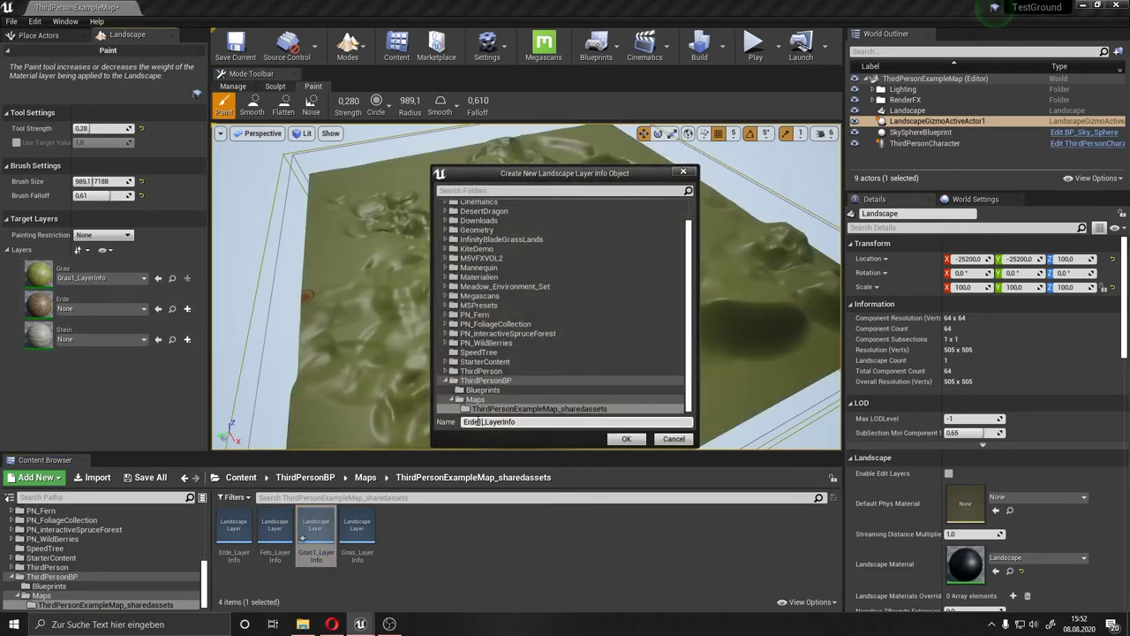
left_click(626, 439)
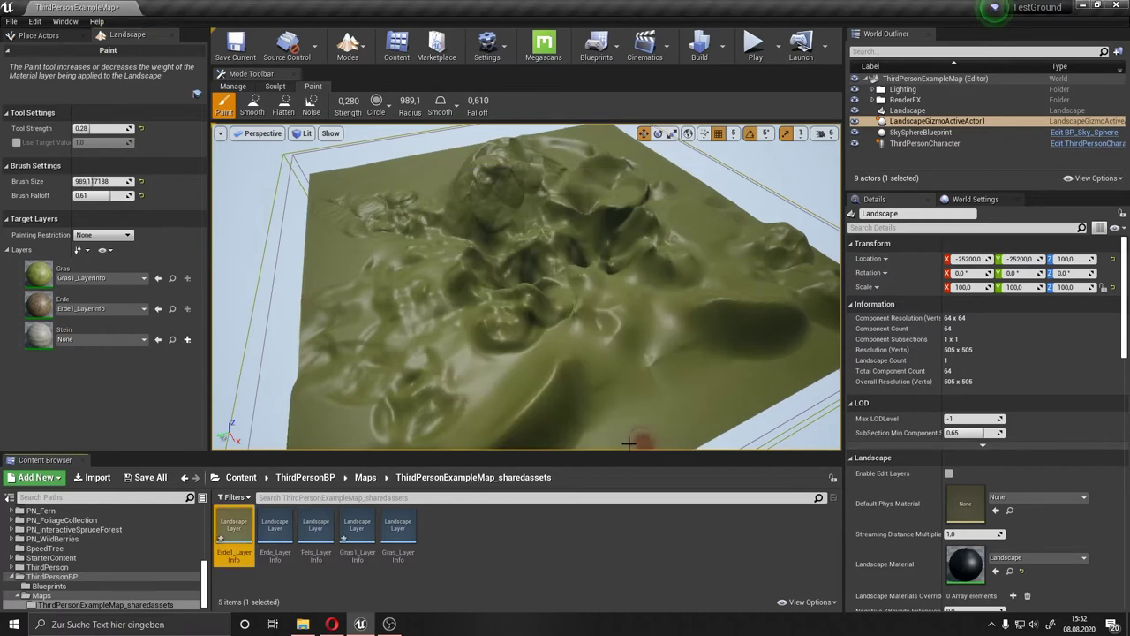
left_click(116, 339)
left_click(187, 339)
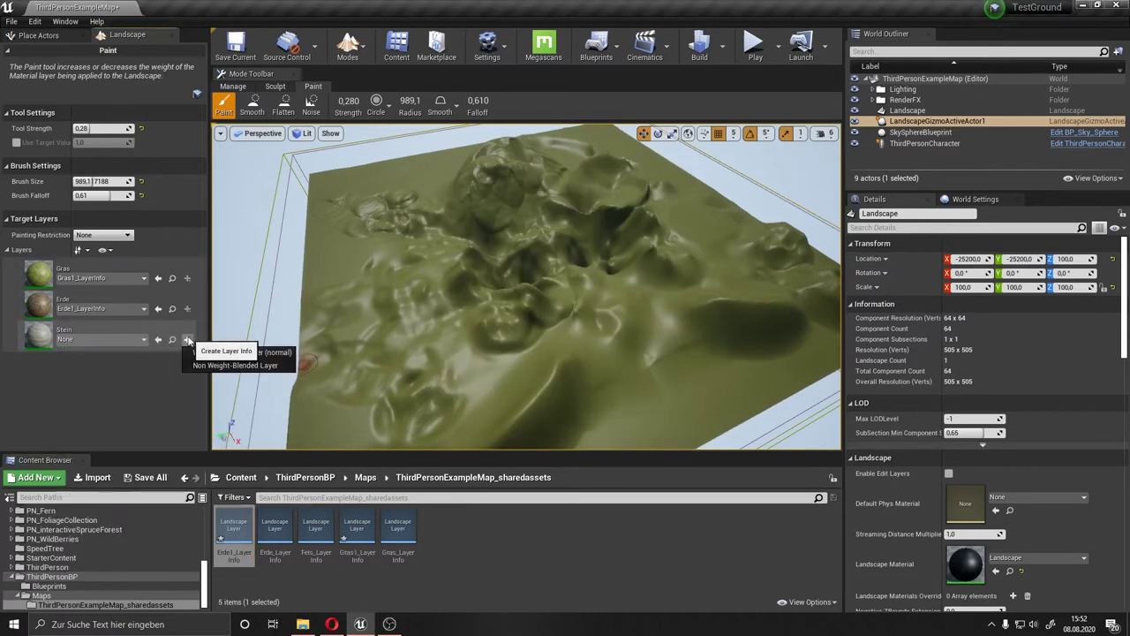
left_click(187, 339)
left_click(230, 353)
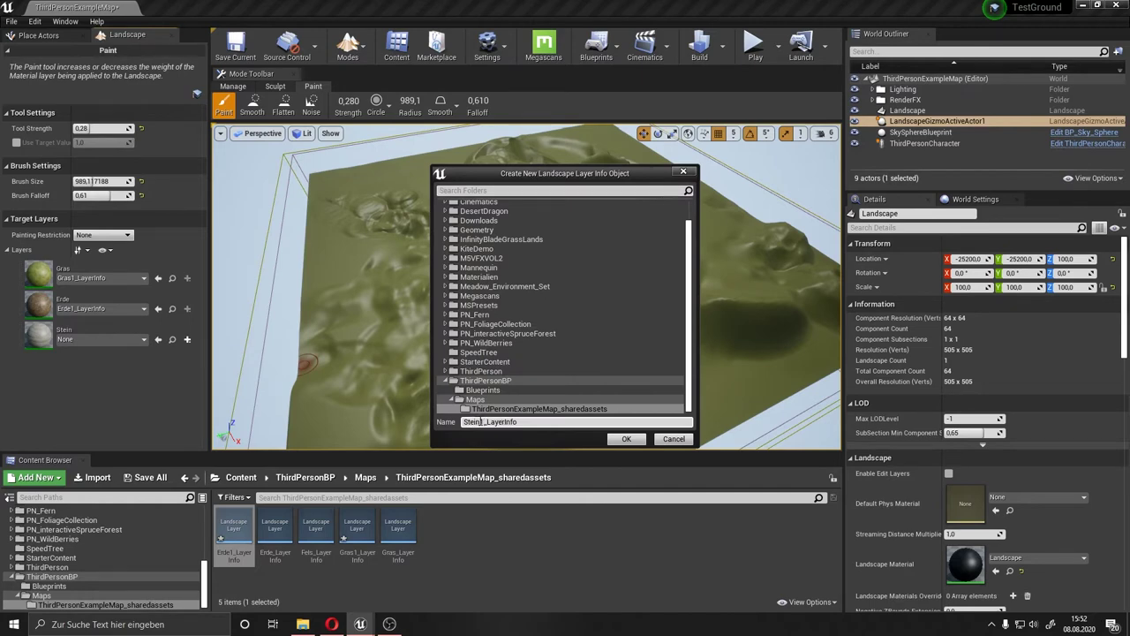
left_click(626, 439)
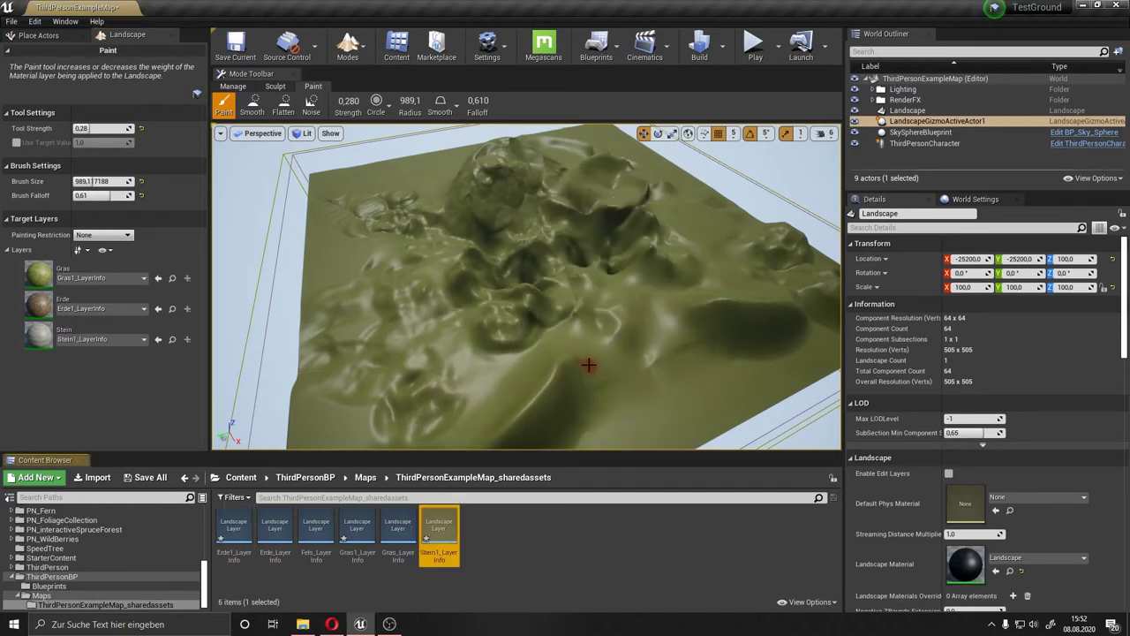
scroll(578, 339, "down", 5)
Fly the camera down close to the grassy terrain, then pull back for a wider view.
mouse_move(578, 339)
right_mouse_down()
mouse_move(565, 371)
mouse_move(530, 353)
mouse_move(530, 283)
right_mouse_up()
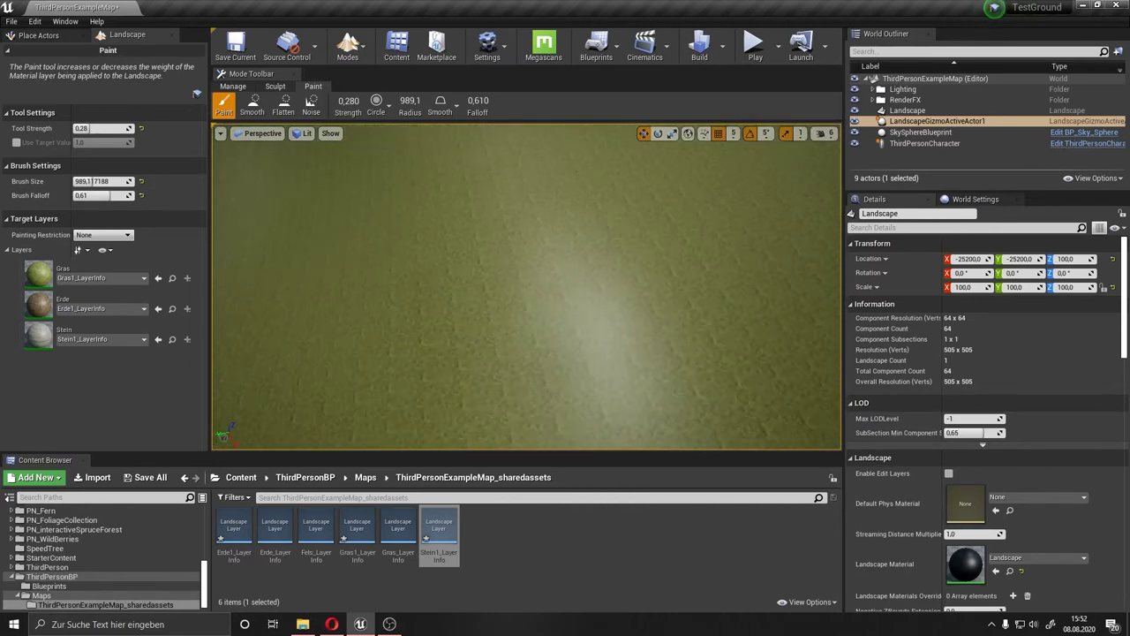
right_click_drag(530, 282, 616, 318)
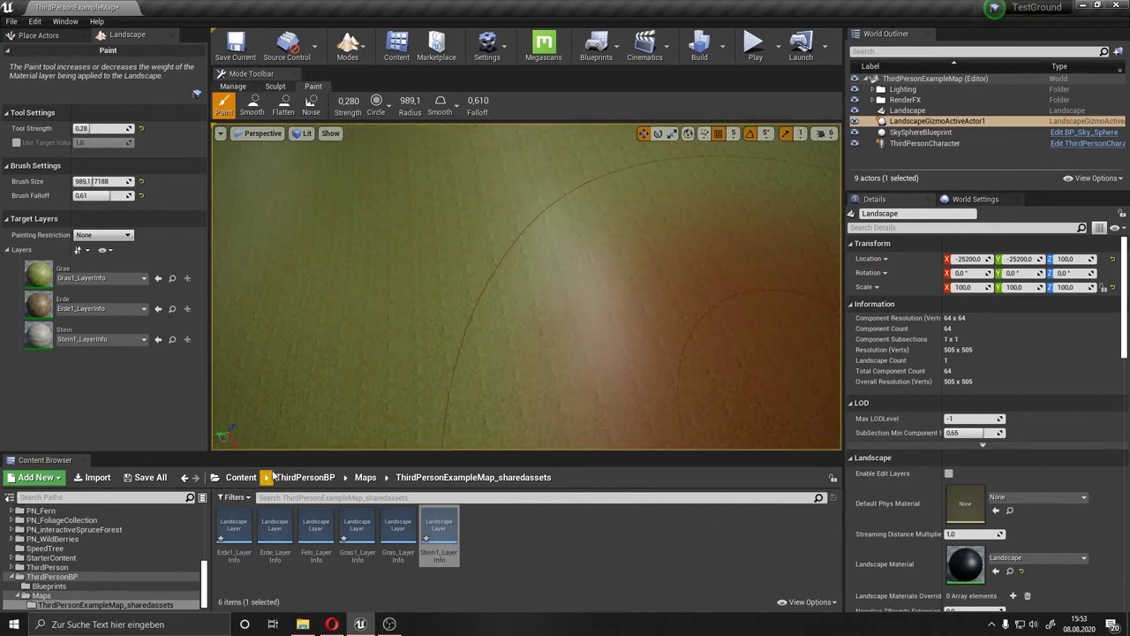
right_click_drag(651, 386, 636, 371)
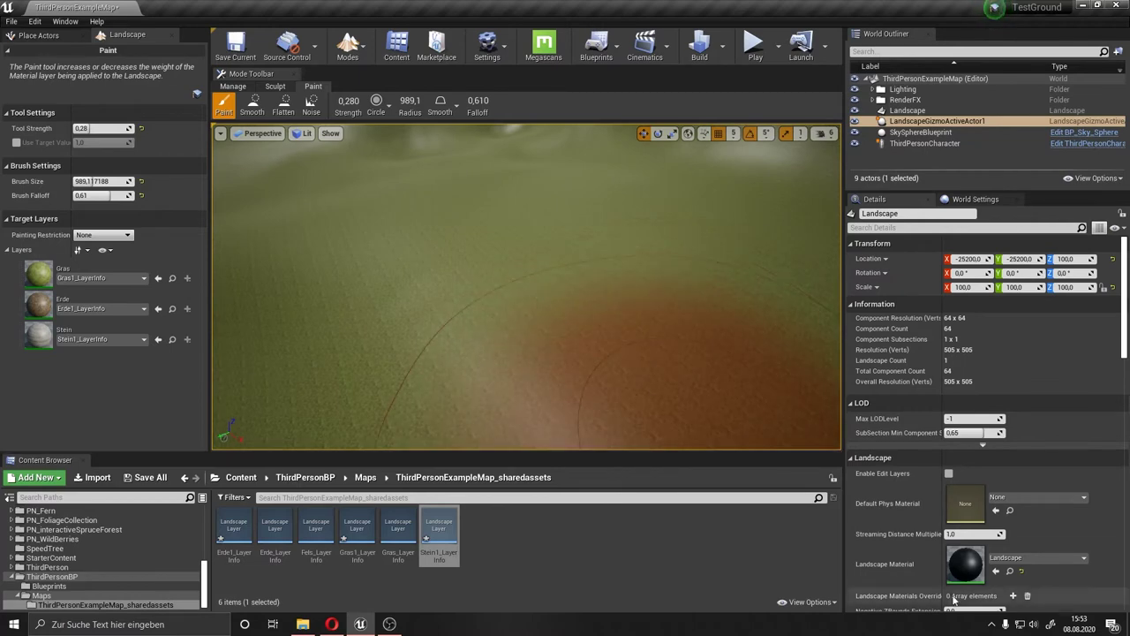
Open the Landscape material, set the LandscapeCoords Mapping Scale to 2.0, and save it.
double_click(965, 563)
mouse_move(419, 216)
right_mouse_down()
mouse_move(612, 229)
mouse_move(606, 217)
right_mouse_up()
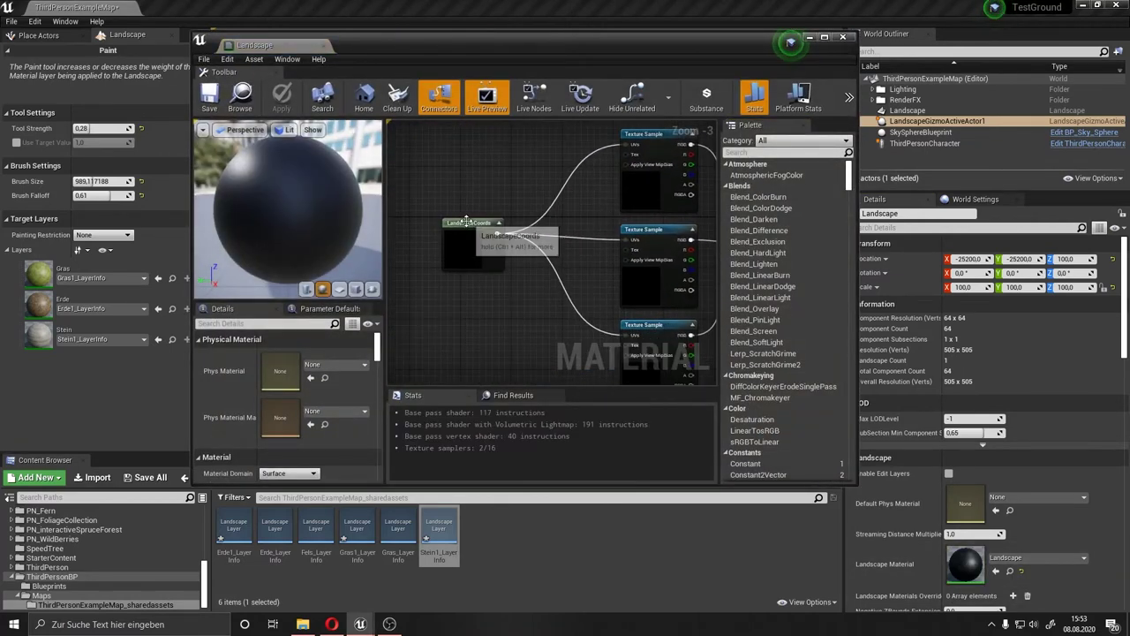
left_click(483, 236)
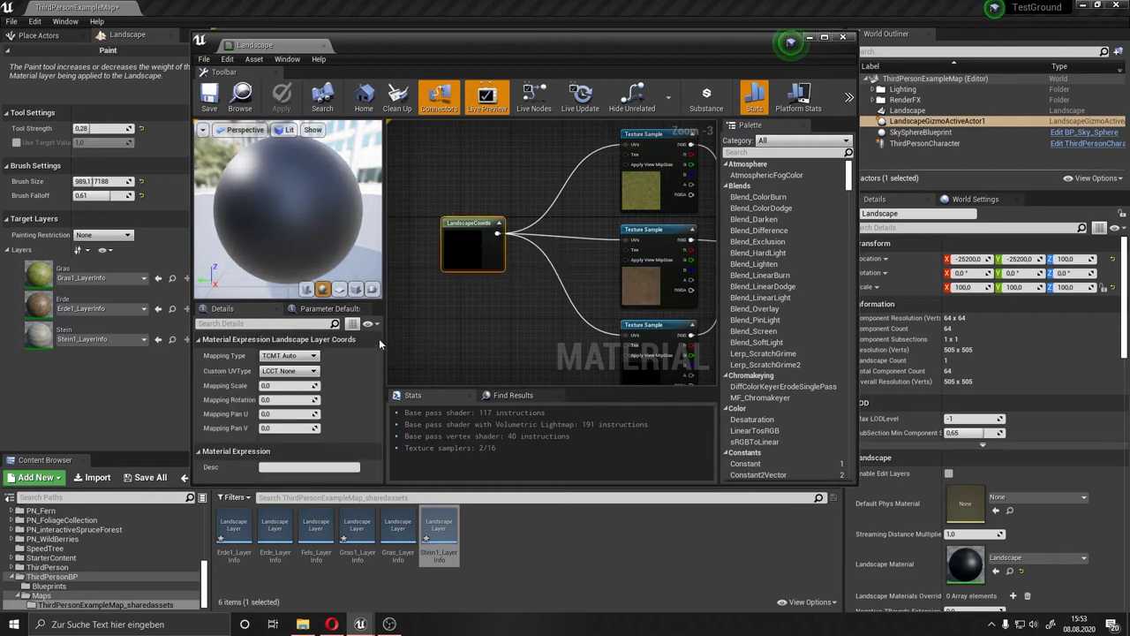
left_click(278, 385)
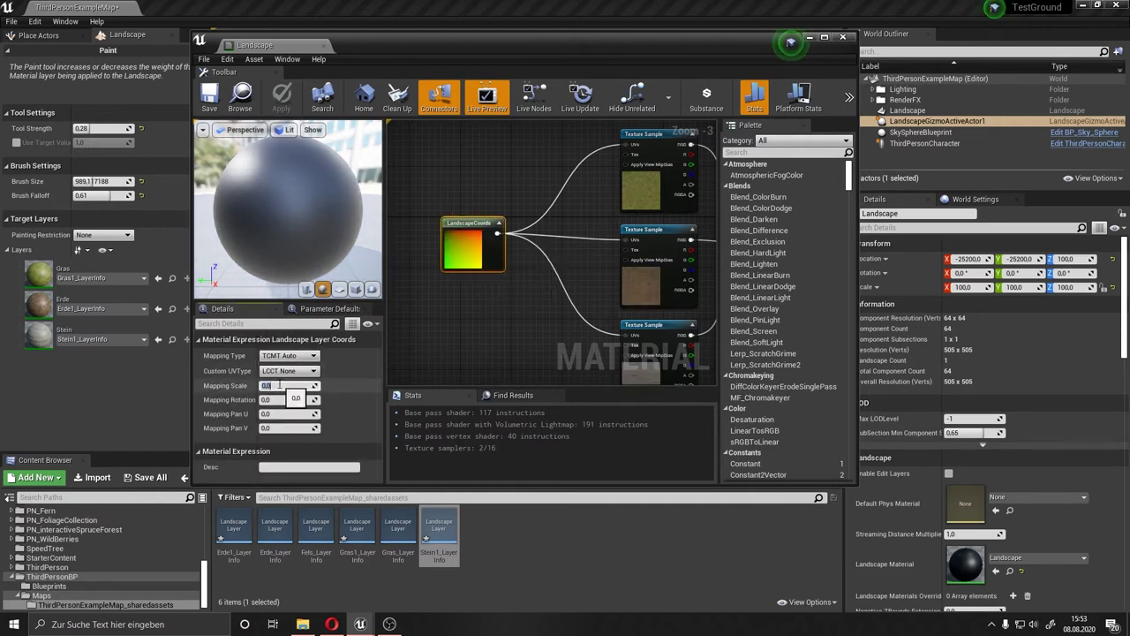
type("2")
key("Return")
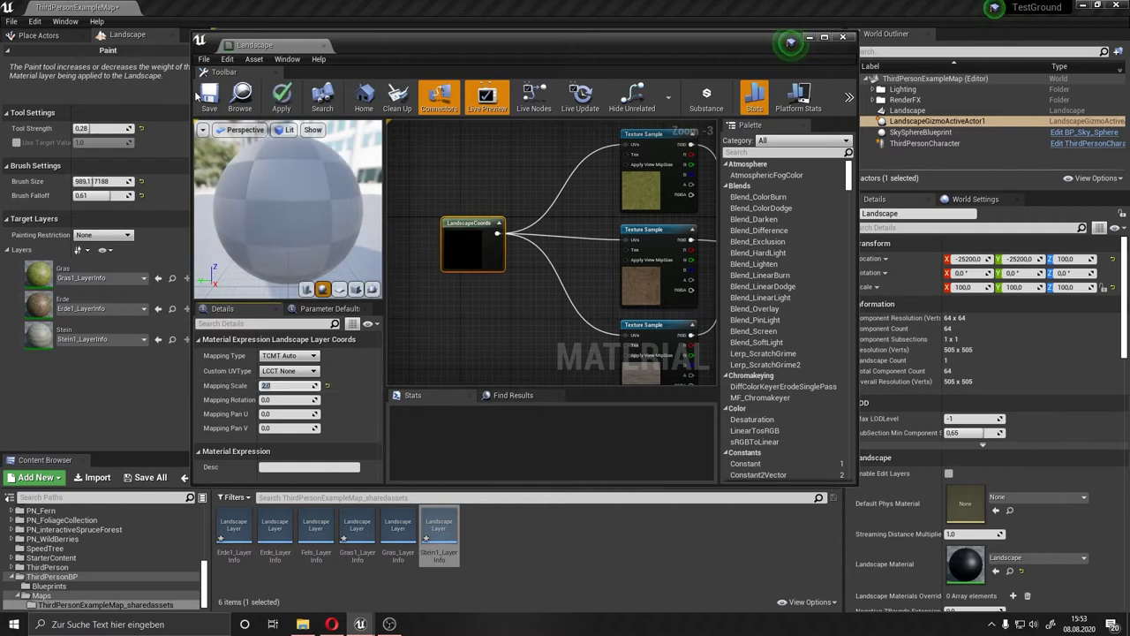
left_click(209, 97)
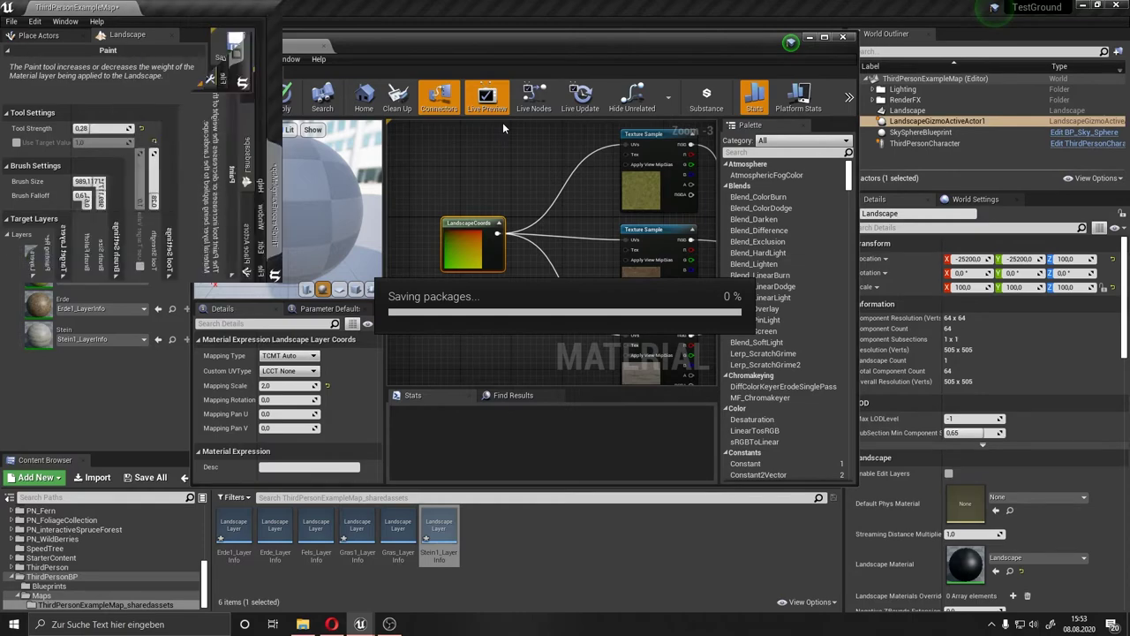
left_click_drag(503, 44, 508, 366)
Raise the LandscapeCoords Mapping Scale to 20.0, save, and view the larger grass tiling on the terrain.
scroll(616, 324, "up", 5)
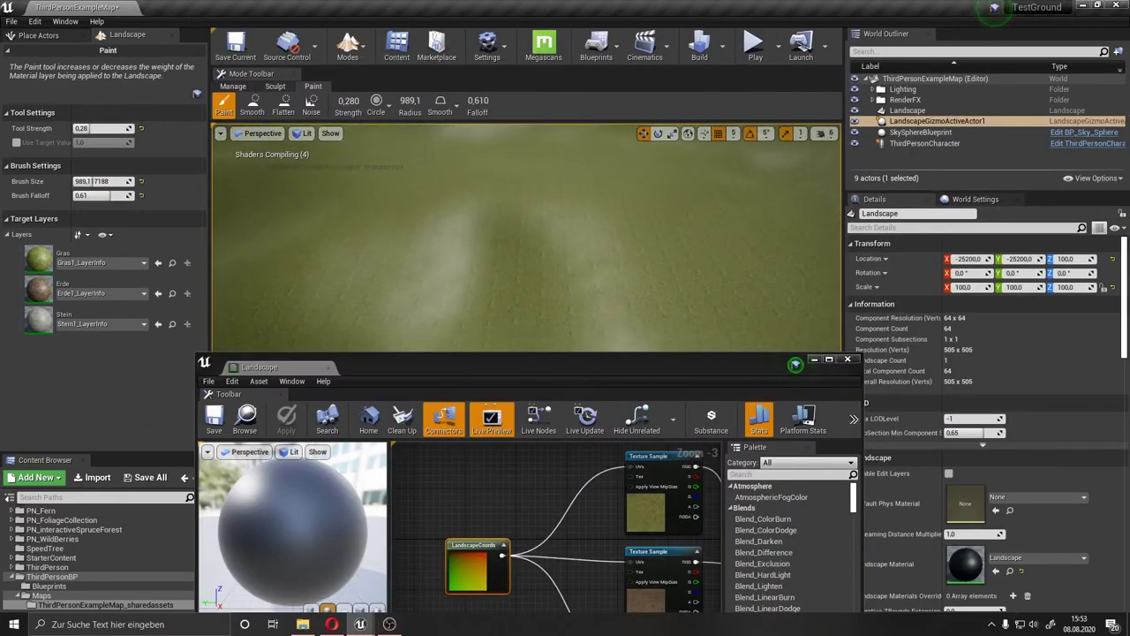
double_click(615, 359)
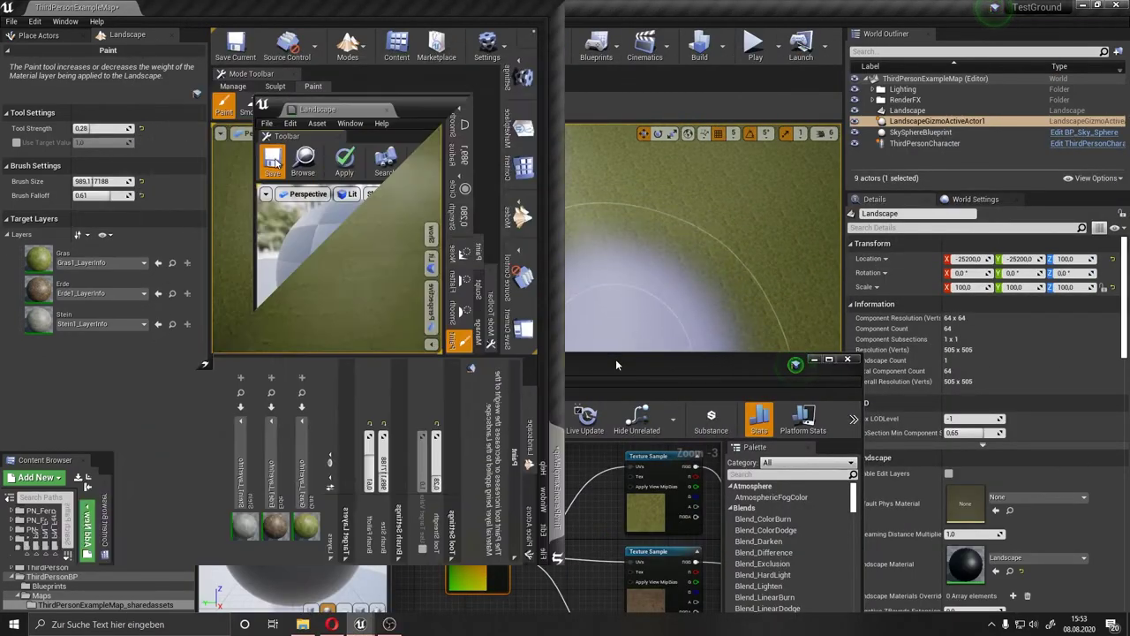
left_click(273, 159)
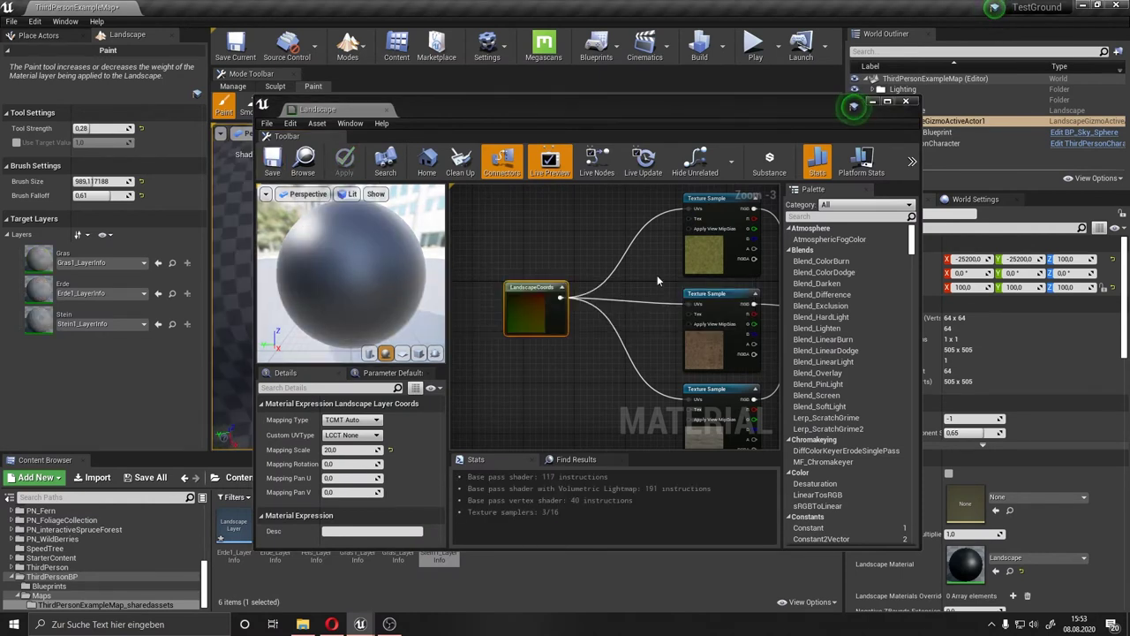
scroll(657, 281, "down", 3)
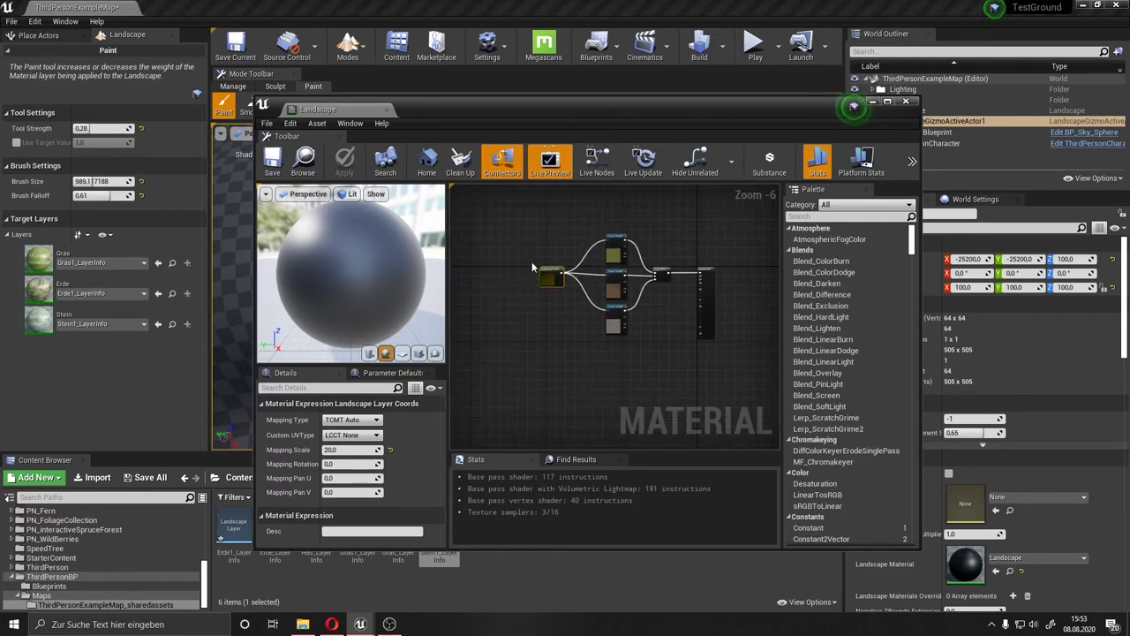
scroll(535, 256, "up", 1)
scroll(512, 265, "up", 1)
scroll(510, 266, "up", 1)
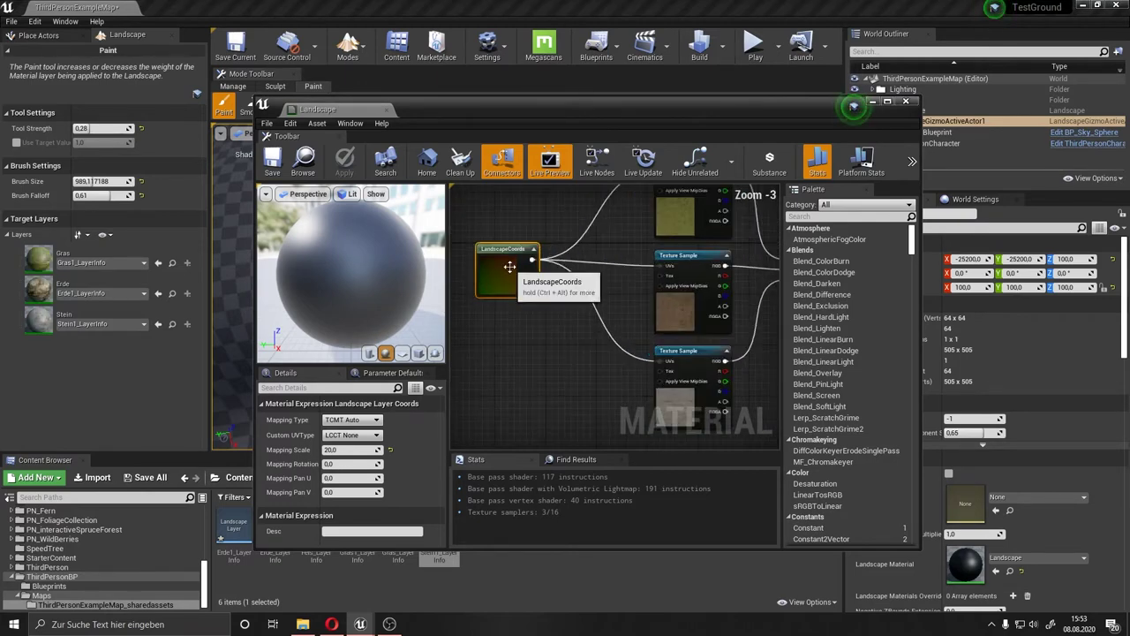
left_click_drag(510, 267, 497, 261)
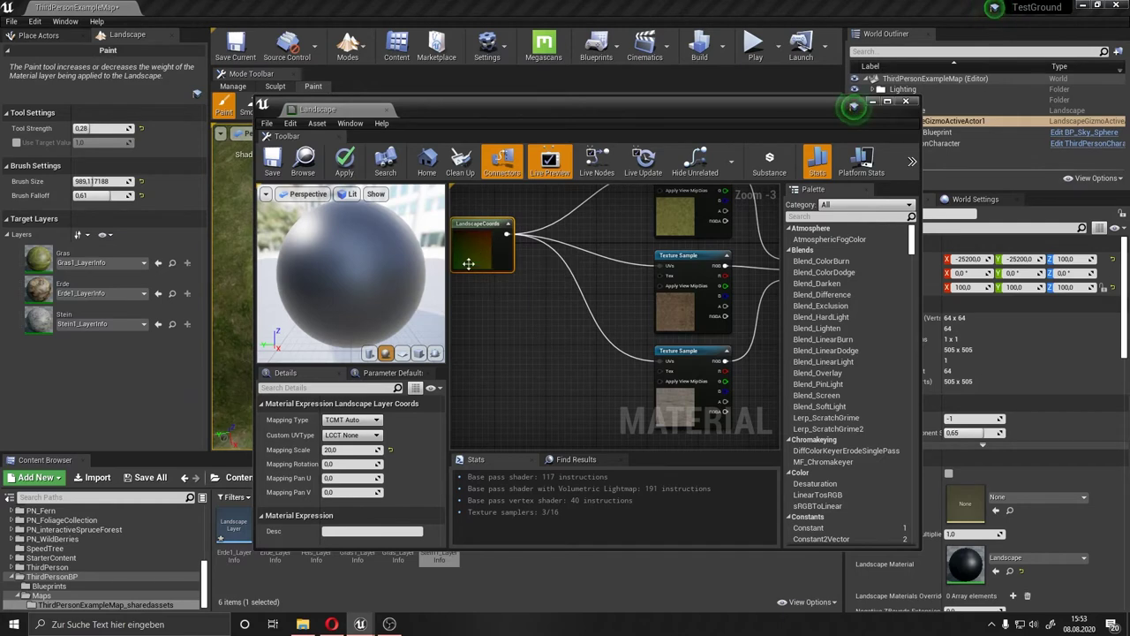
left_click_drag(532, 114, 779, 105)
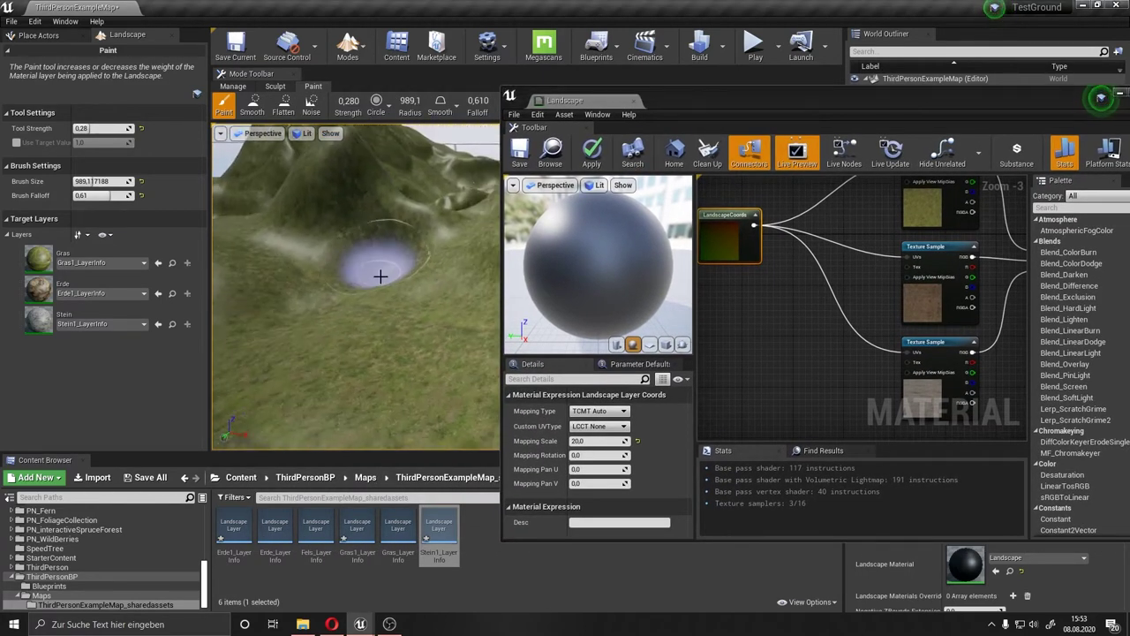
right_click_drag(388, 283, 388, 282)
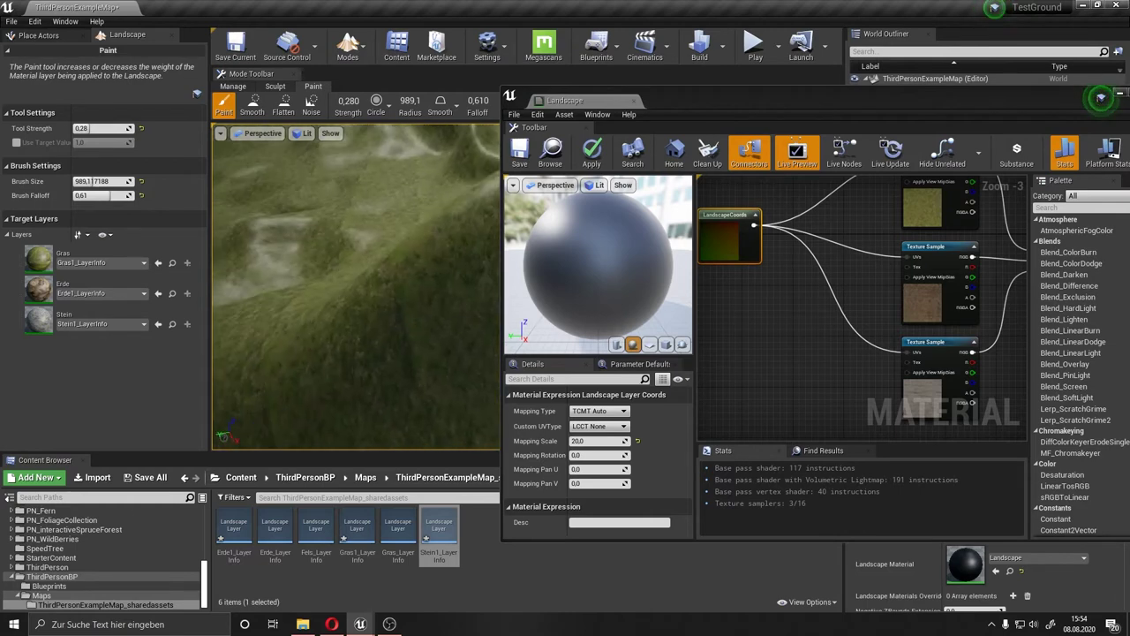
Select the Erde layer and dab earth patches across the meadow left of centre.
left_click(36, 299)
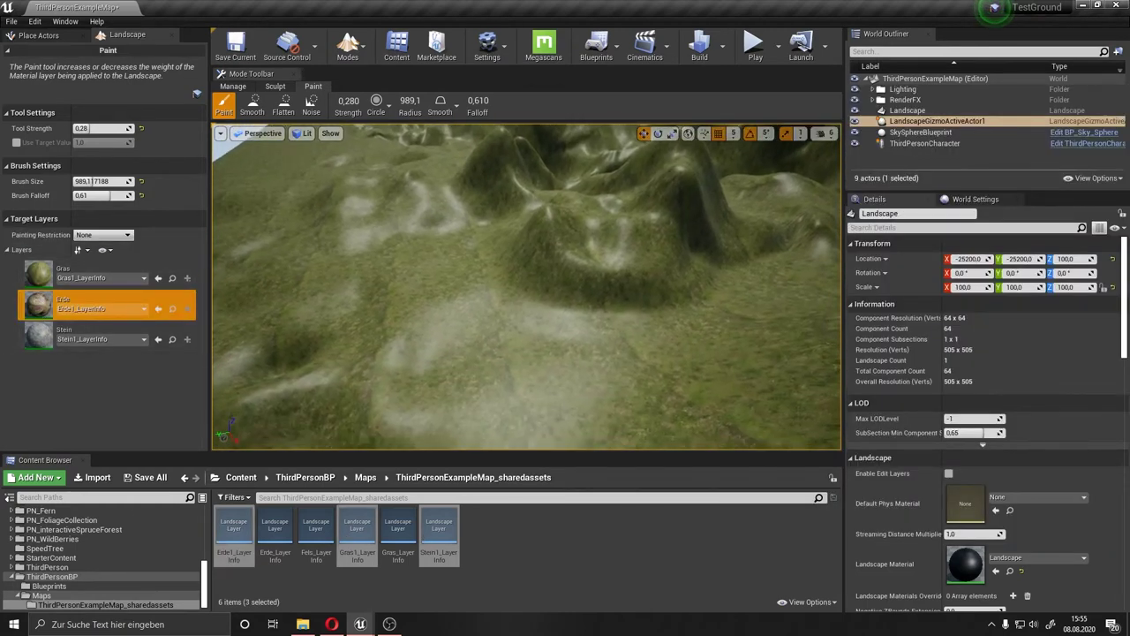
left_click(391, 270)
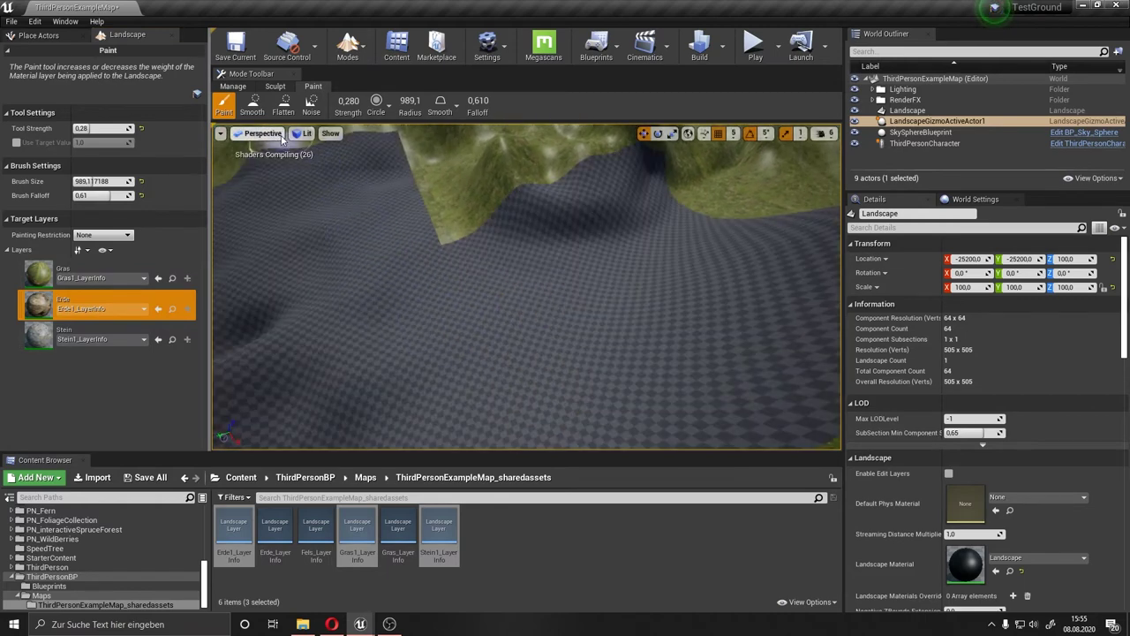
scroll(442, 274, "down", 5)
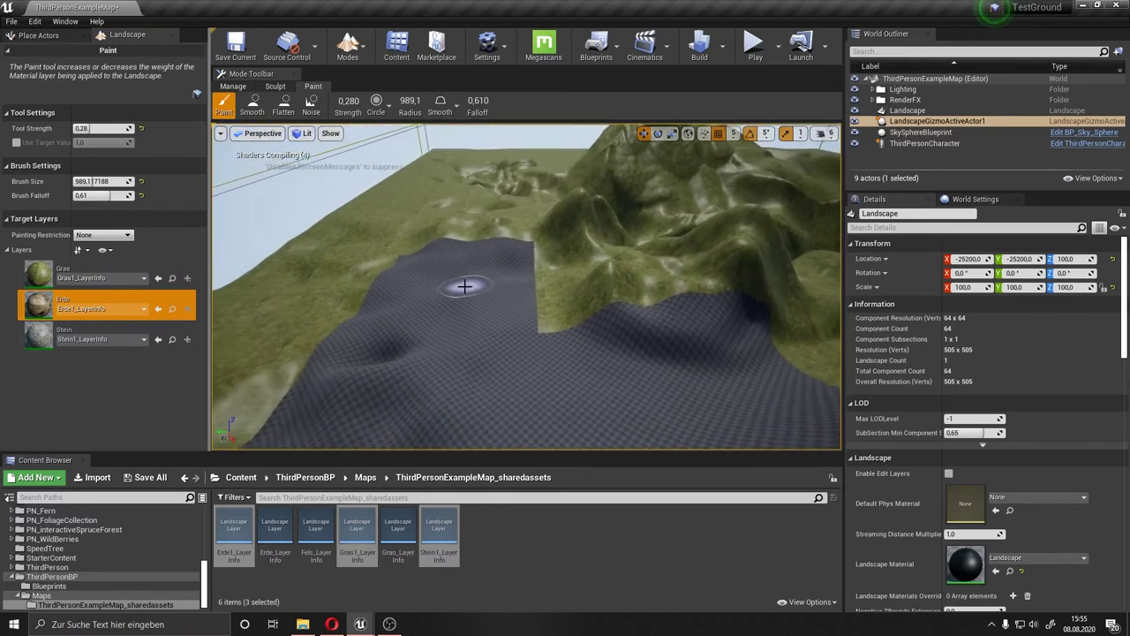
scroll(464, 286, "down", 5)
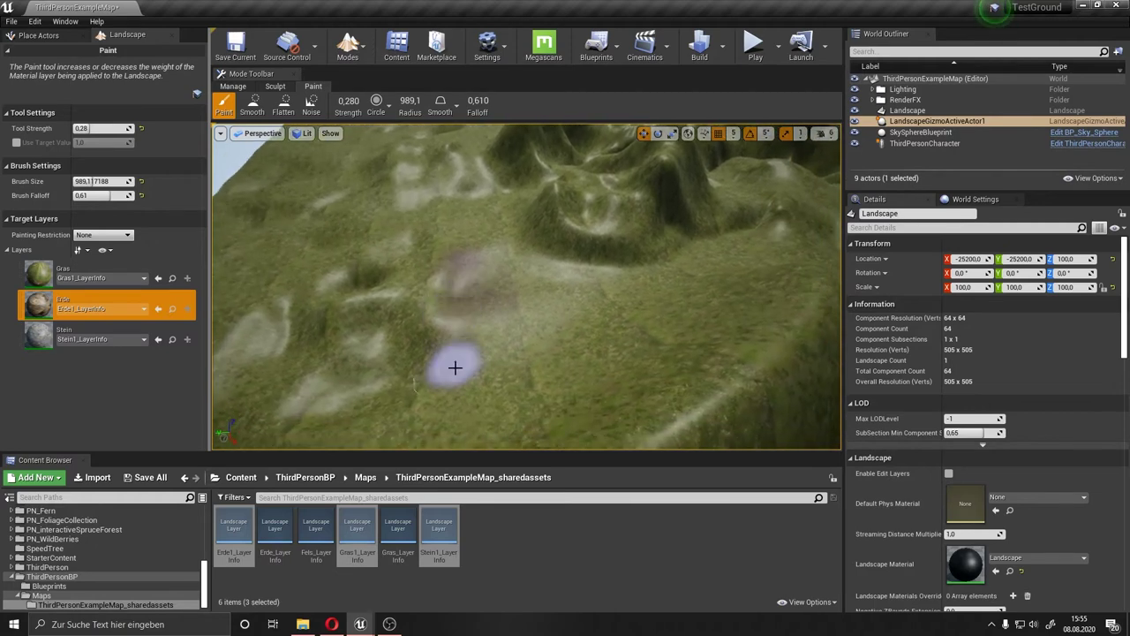
left_click(455, 367)
left_click(539, 354)
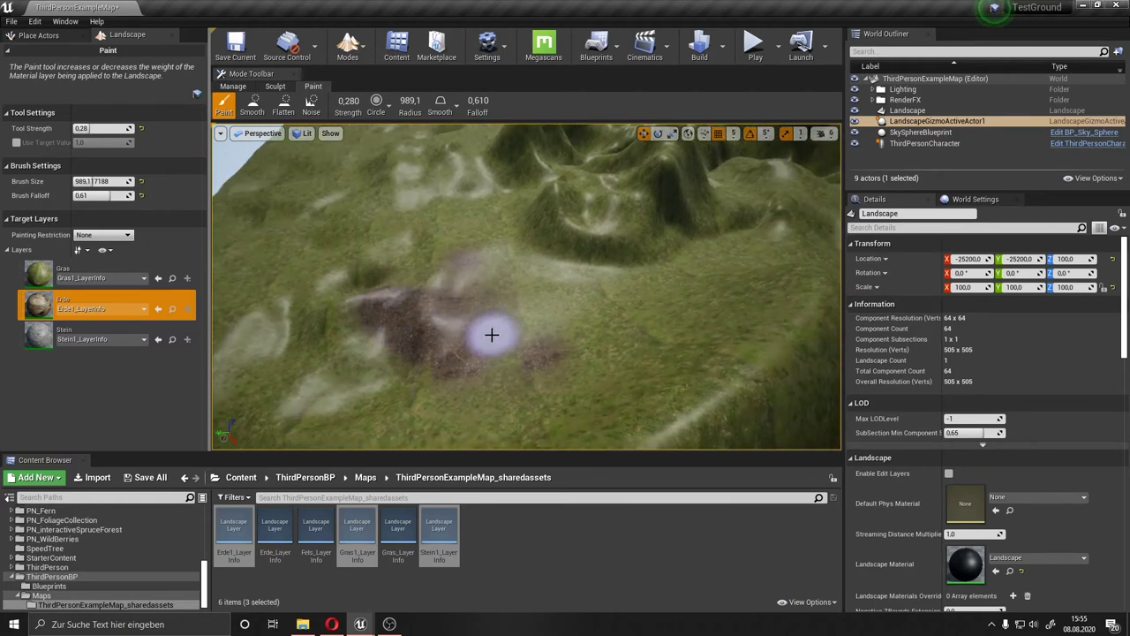
left_click_drag(492, 324, 407, 308)
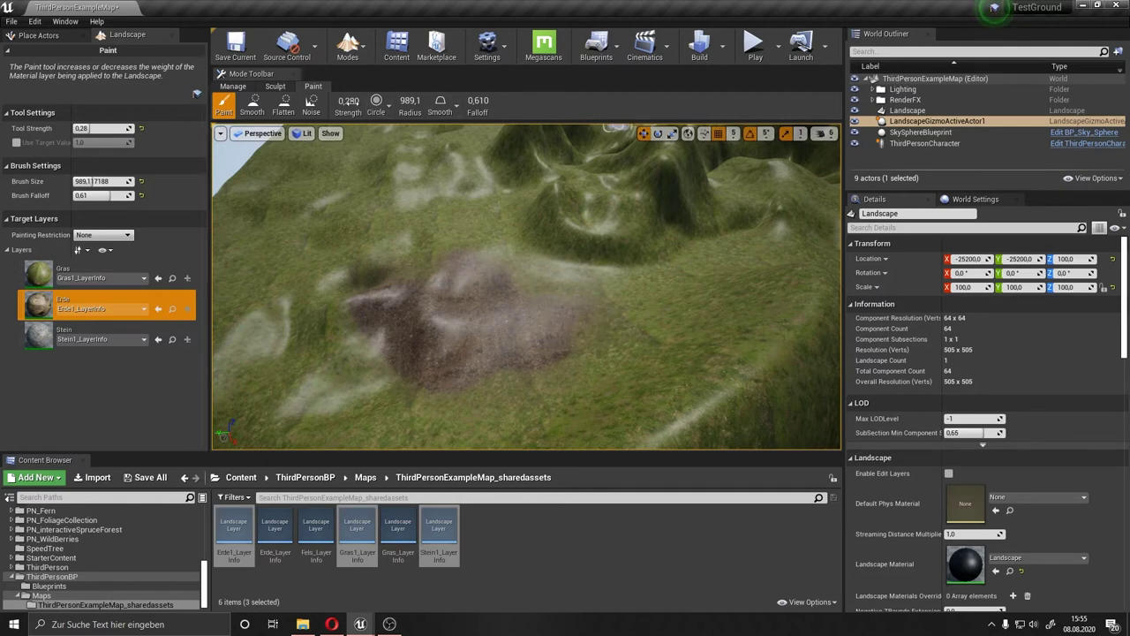
Set the brush value to 23 and paint large terrain areas and the right ridge with Erde.
type("23")
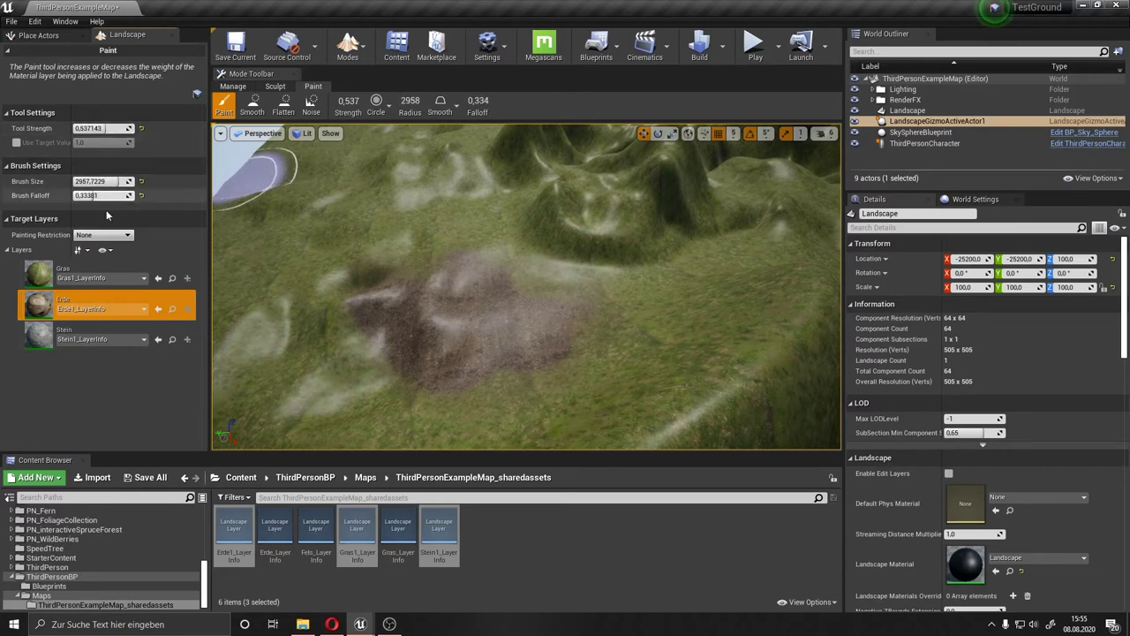
mouse_move(512, 197)
left_mouse_down()
mouse_move(549, 327)
mouse_move(252, 177)
left_mouse_up()
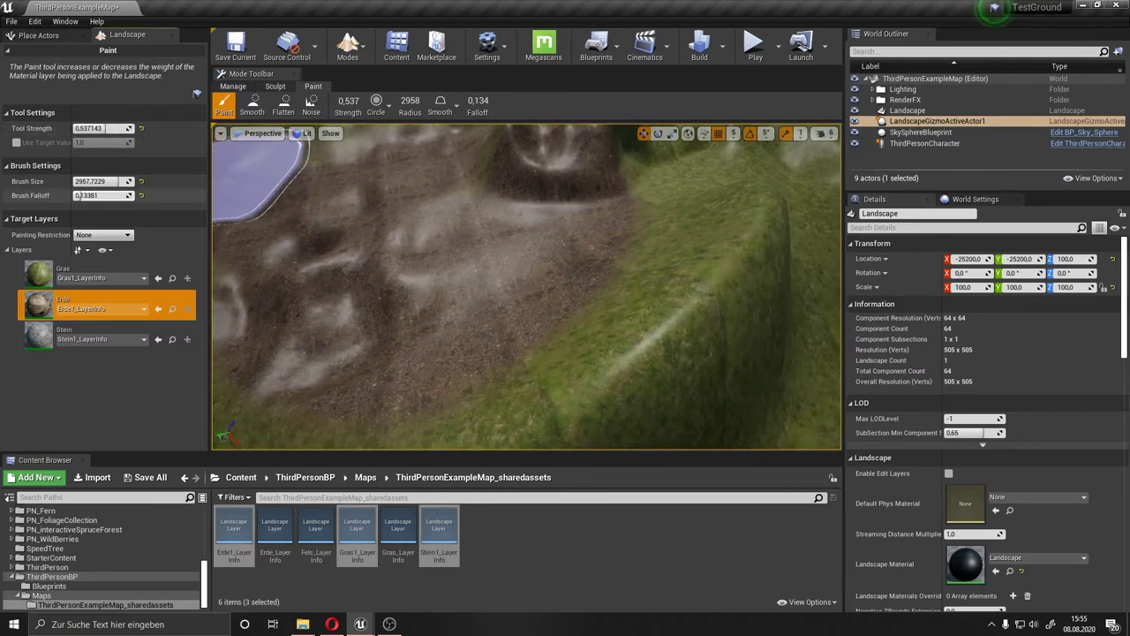
left_click_drag(566, 202, 532, 276)
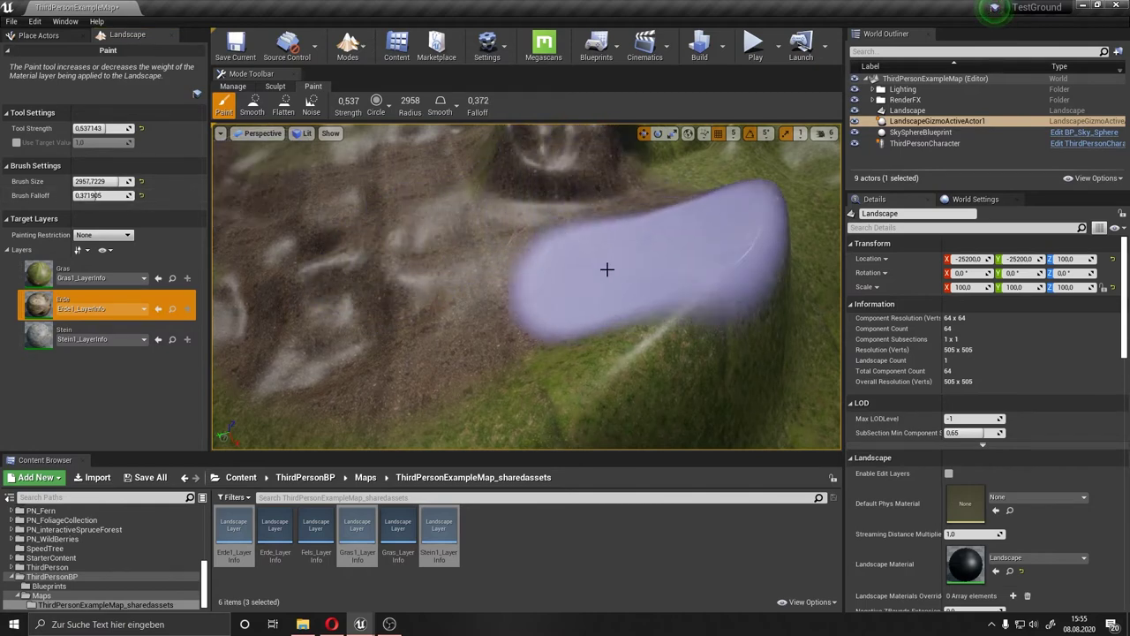
mouse_move(532, 276)
right_mouse_down()
mouse_move(494, 256)
mouse_move(448, 196)
right_mouse_up()
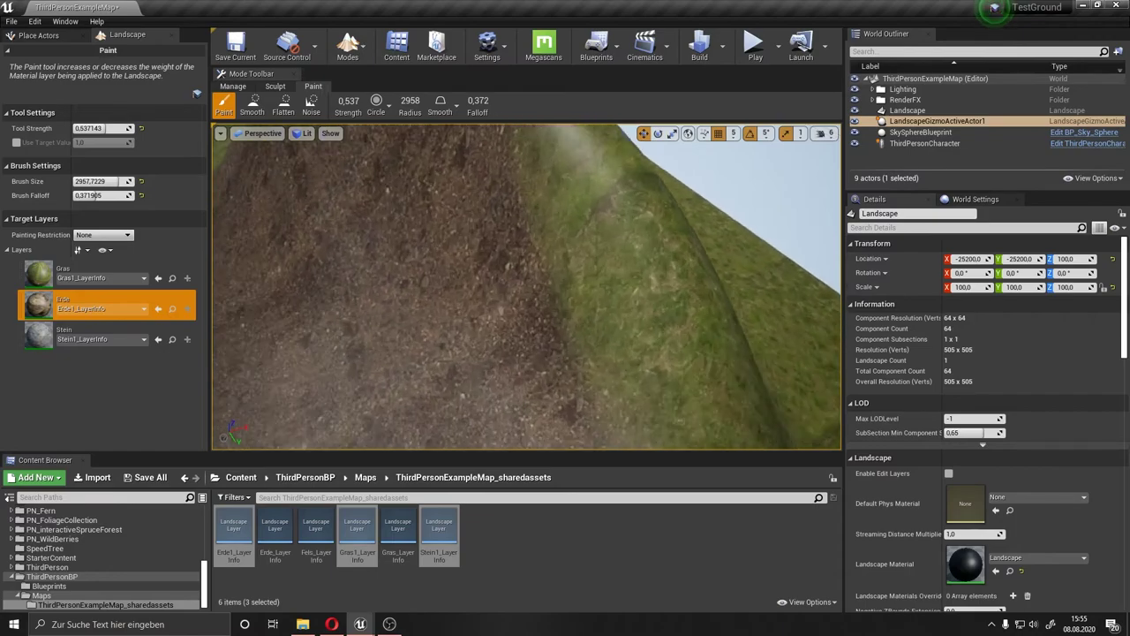
right_click_drag(624, 328, 595, 345)
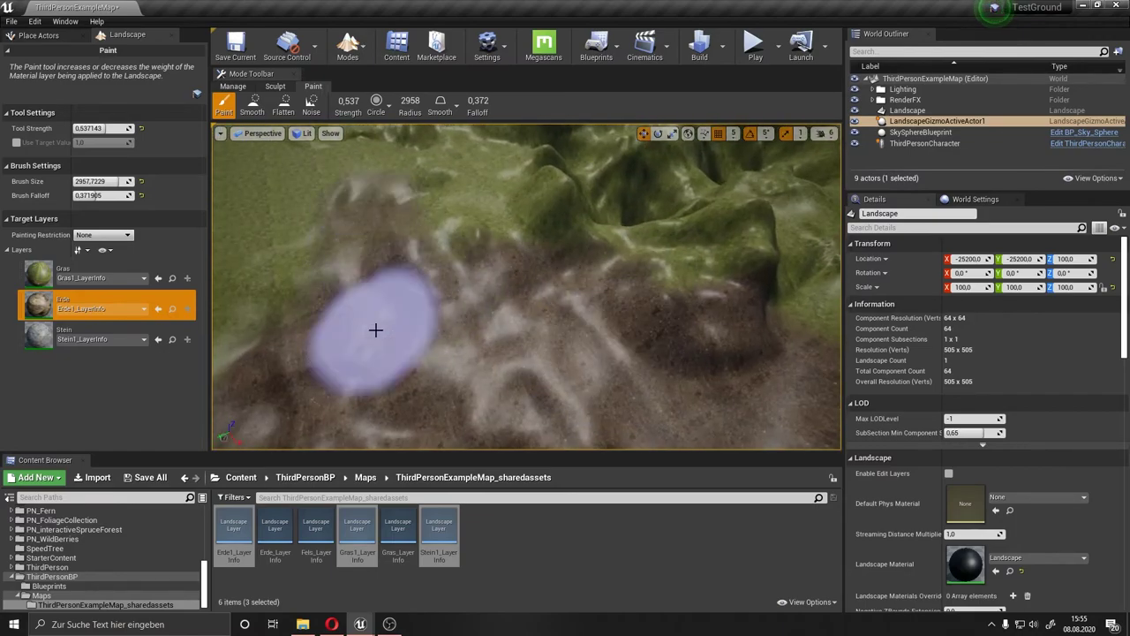
right_click_drag(373, 328, 439, 267)
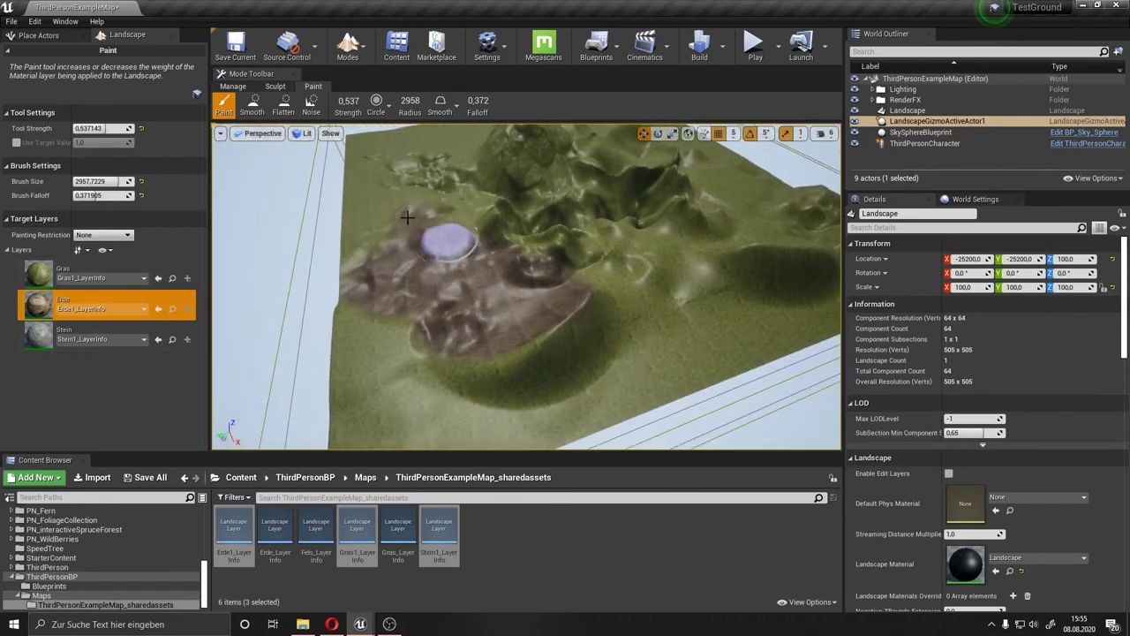
left_click(97, 279)
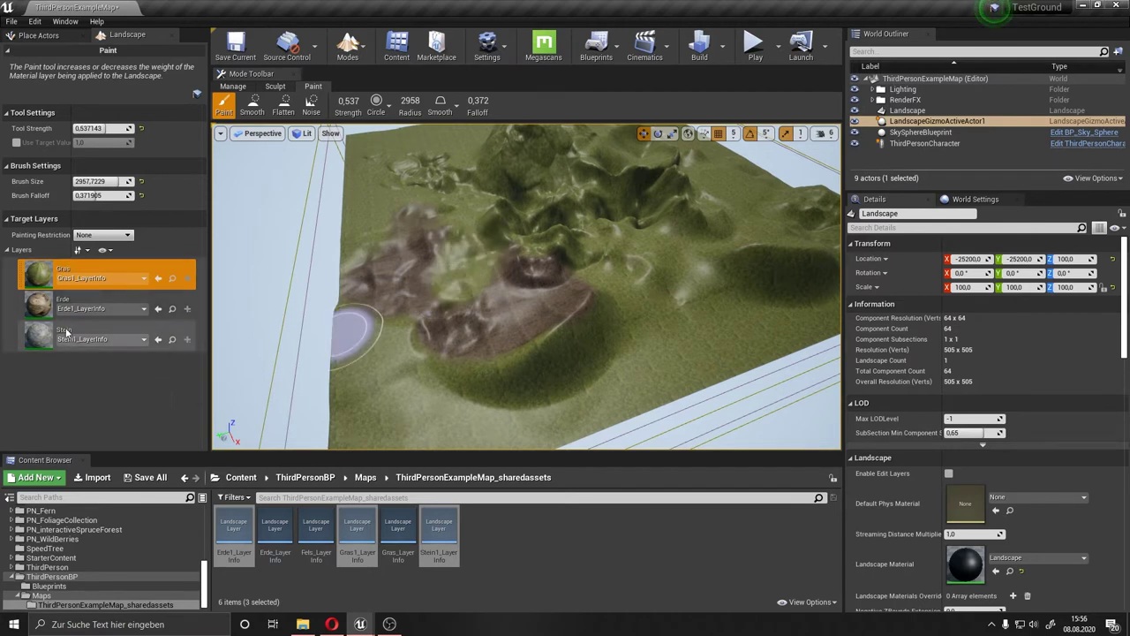
left_click(38, 339)
mouse_move(648, 235)
left_mouse_down()
mouse_move(553, 168)
mouse_move(584, 176)
left_mouse_up()
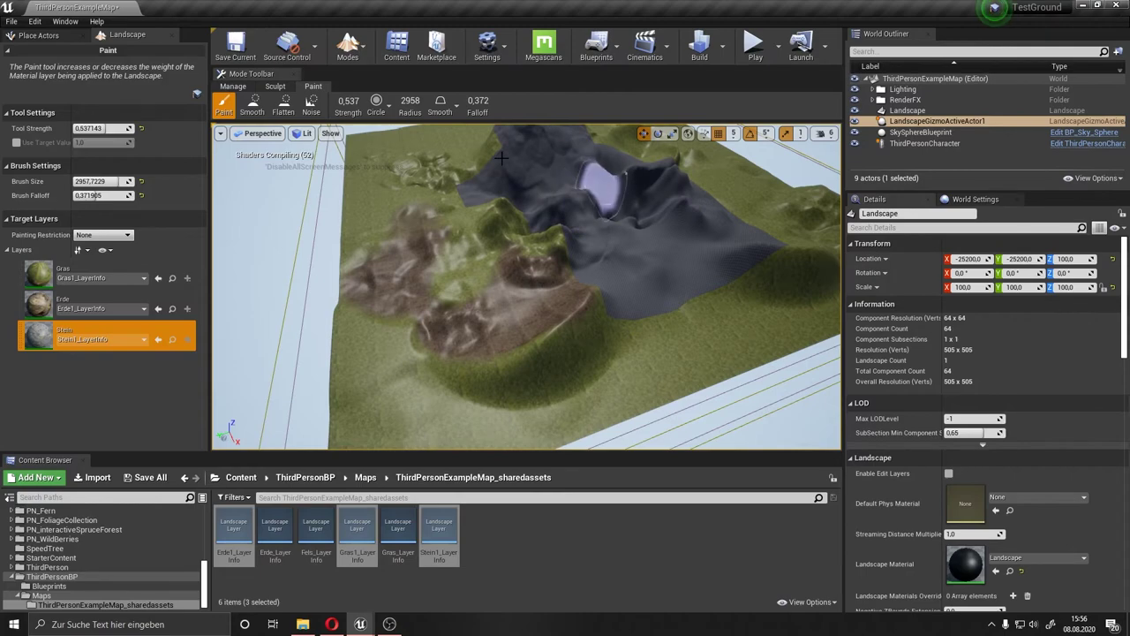
scroll(487, 237, "down", 5)
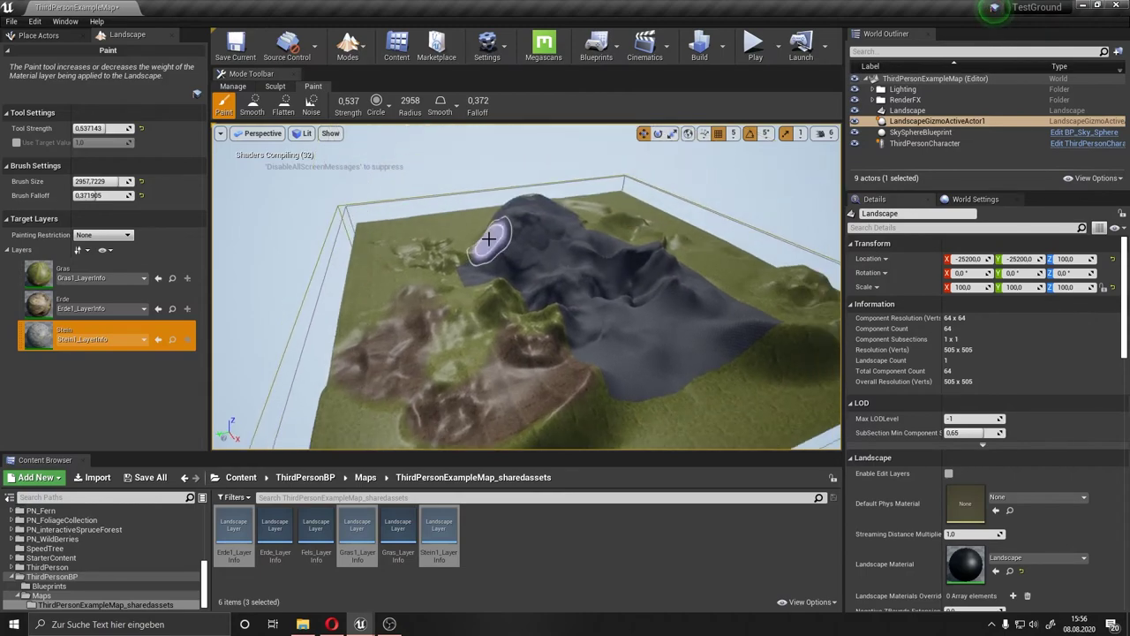
right_click_drag(488, 238, 499, 300)
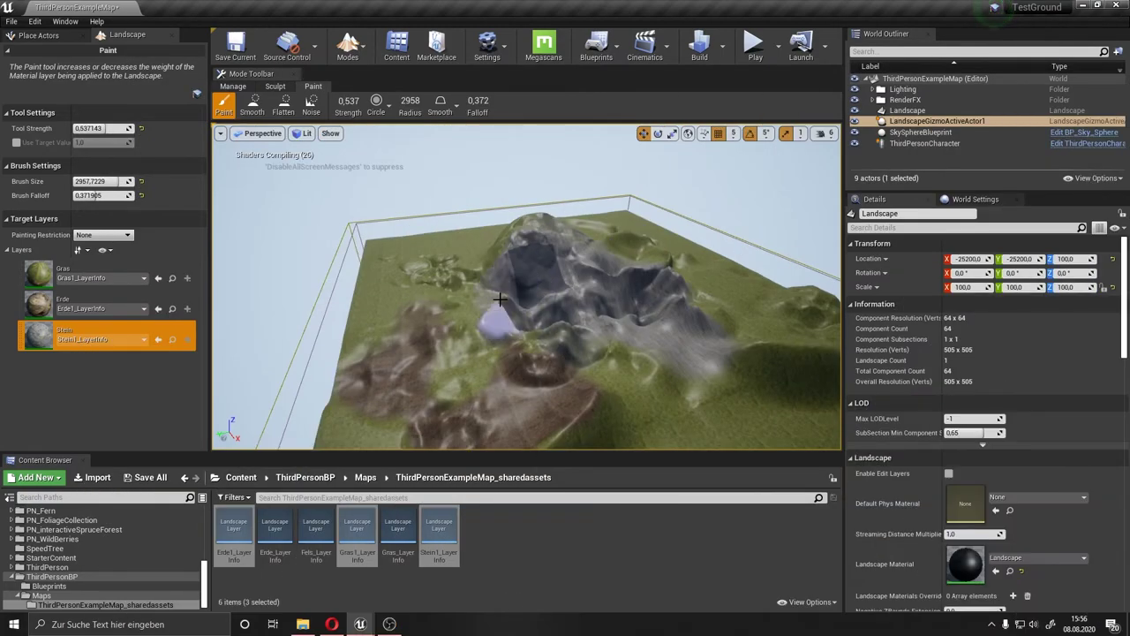
right_click(629, 295)
right_click(538, 177)
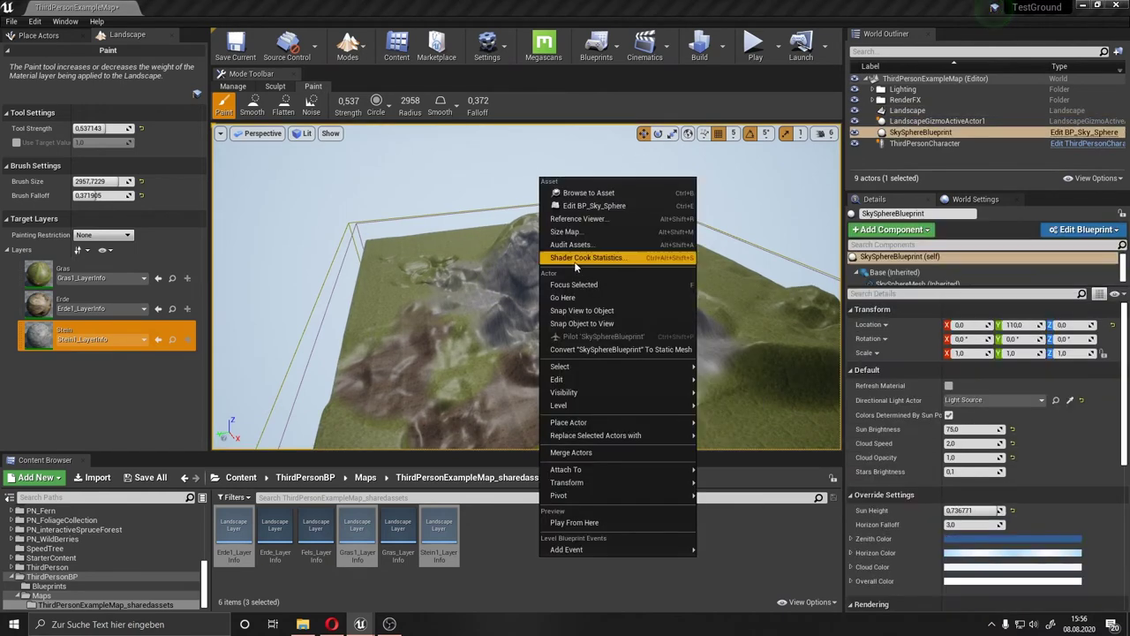
left_click(430, 181)
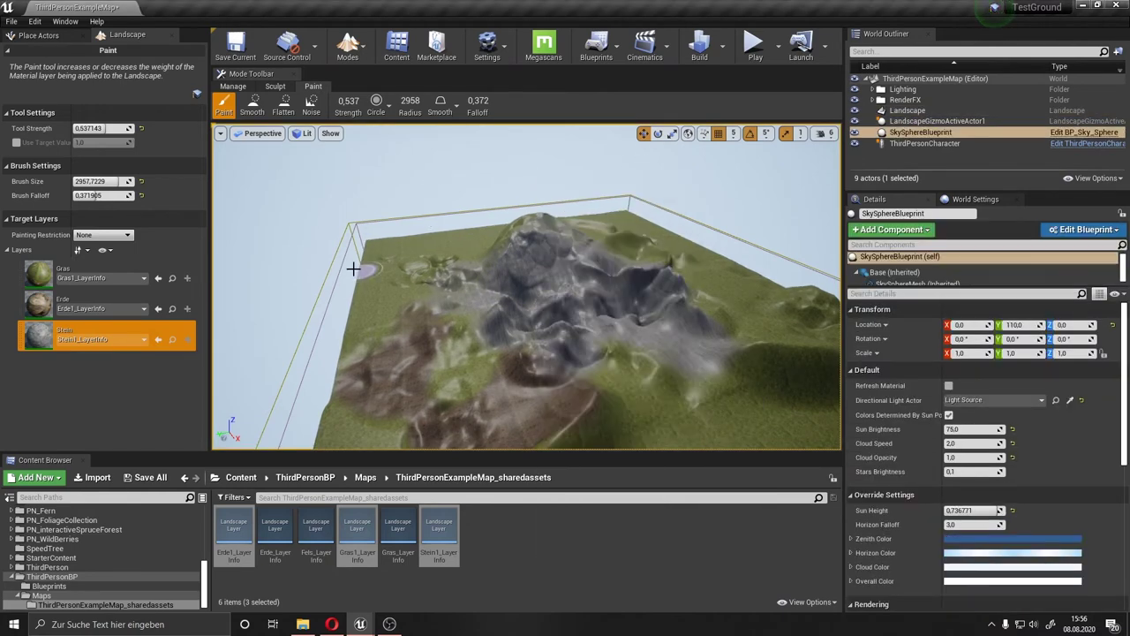
left_click(50, 308)
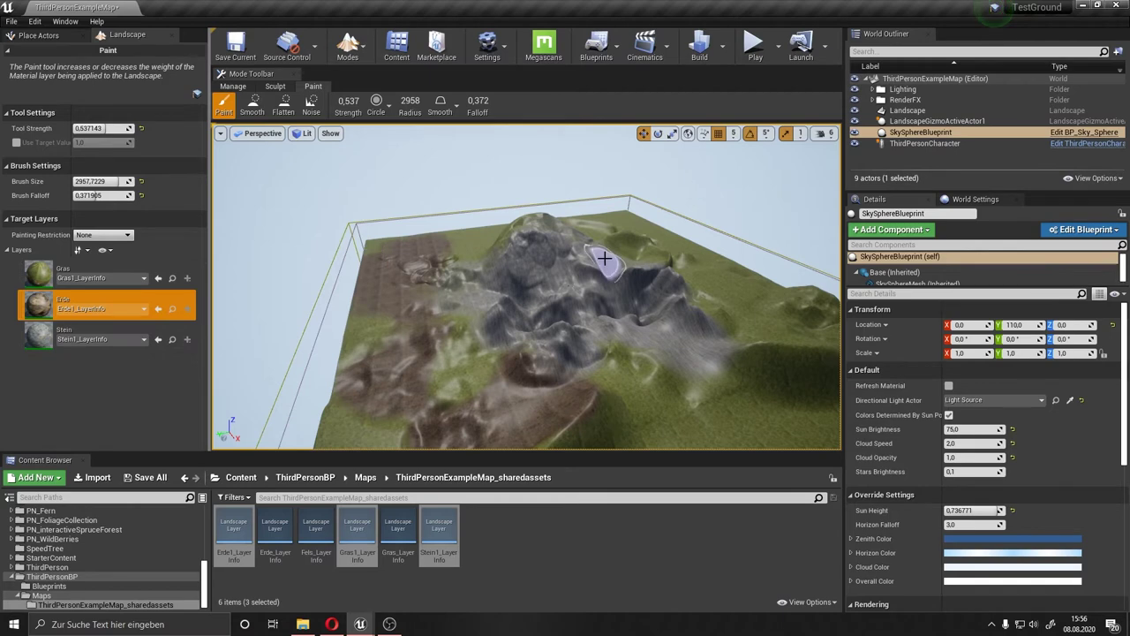
right_click_drag(594, 255, 594, 252)
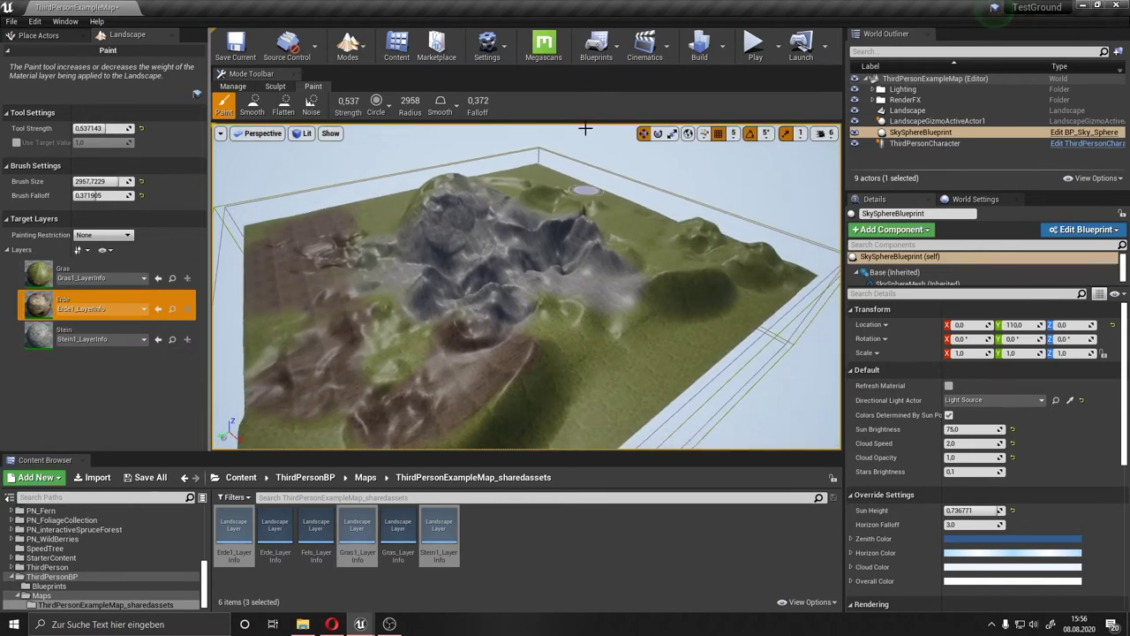
right_click_drag(525, 227, 551, 227)
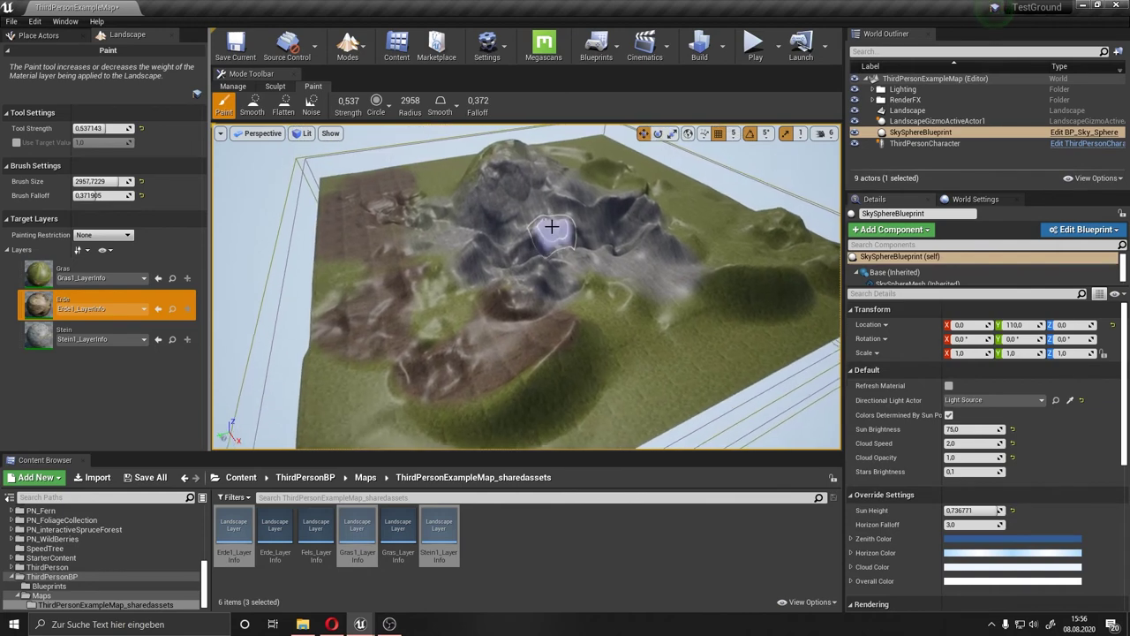
right_click_drag(551, 227, 469, 404)
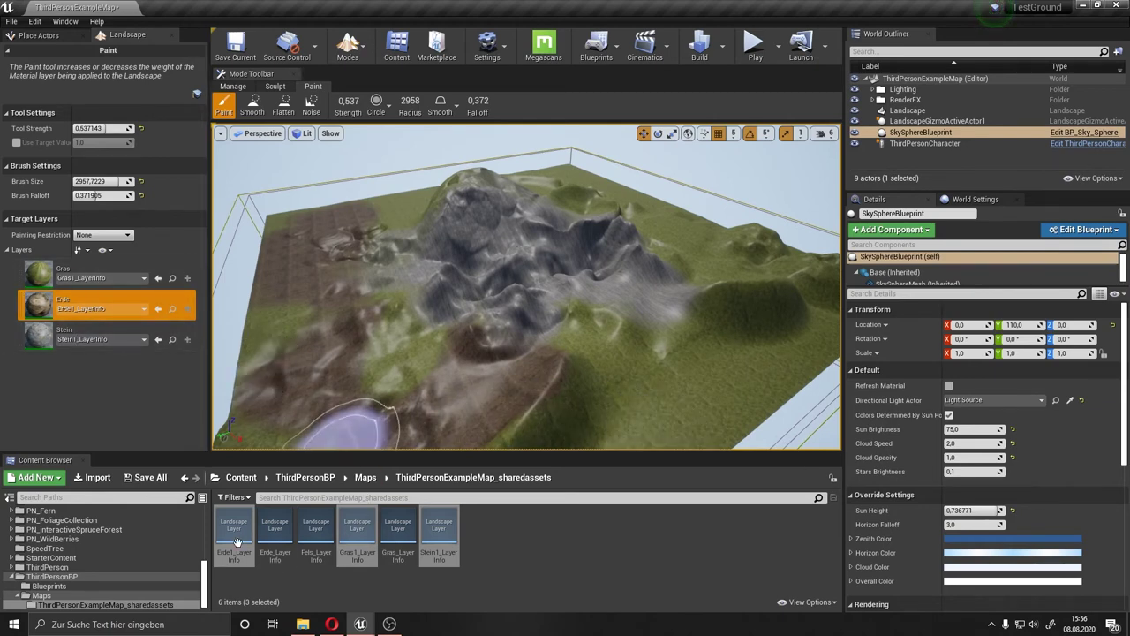
Open the Landscape material from the Assets folder and shift the texture sample nodes up and left.
scroll(76, 508, "up", 10)
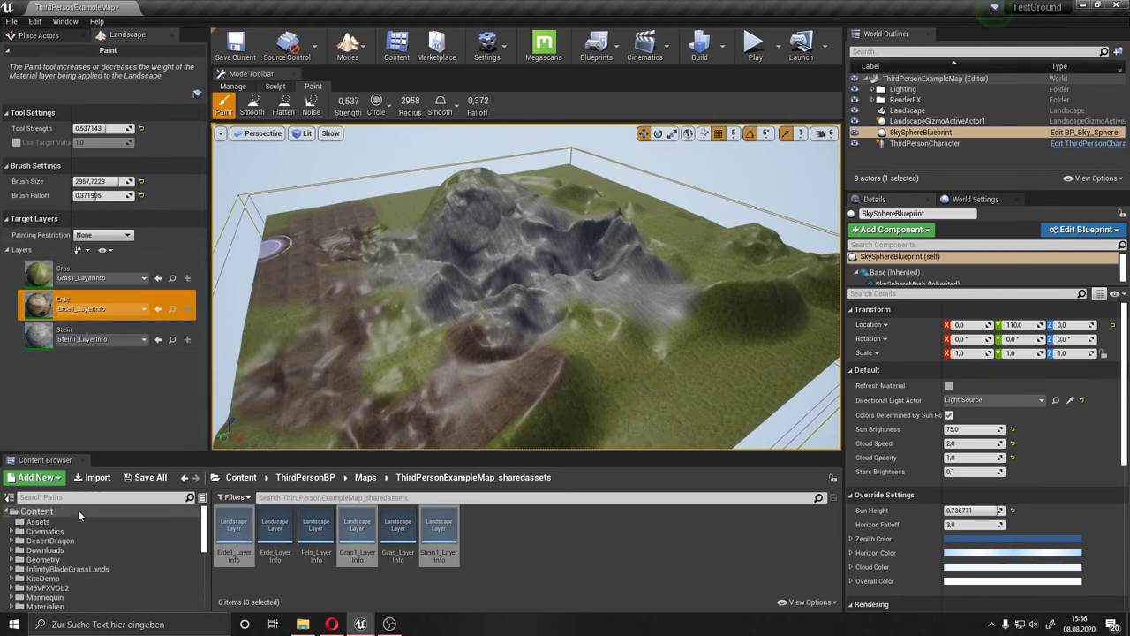
left_click(75, 511)
left_click(67, 522)
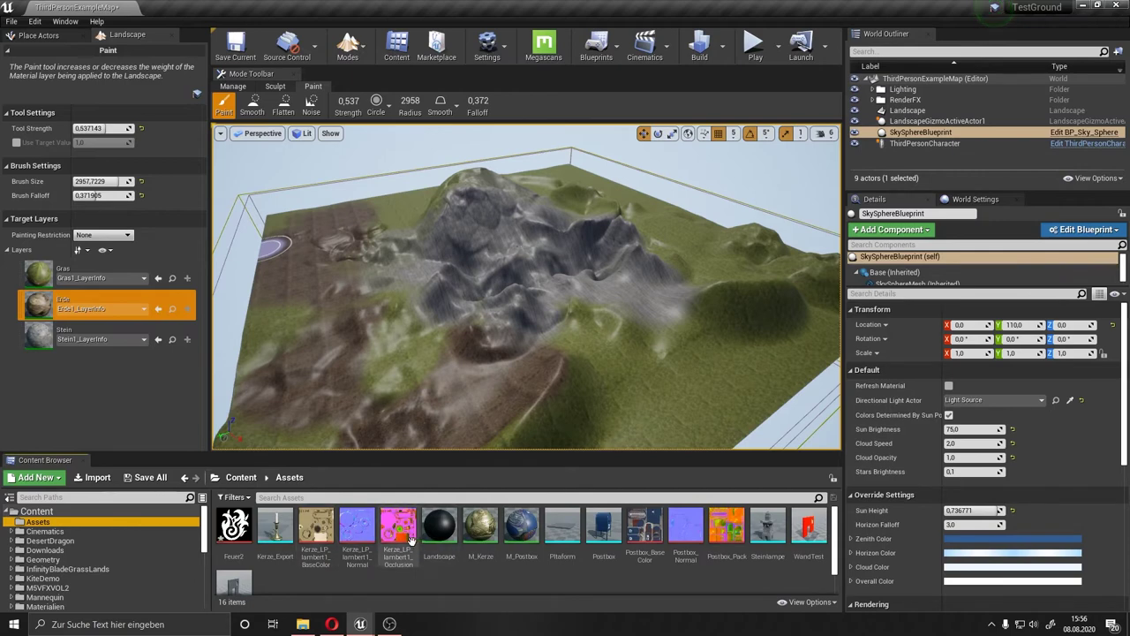
double_click(439, 527)
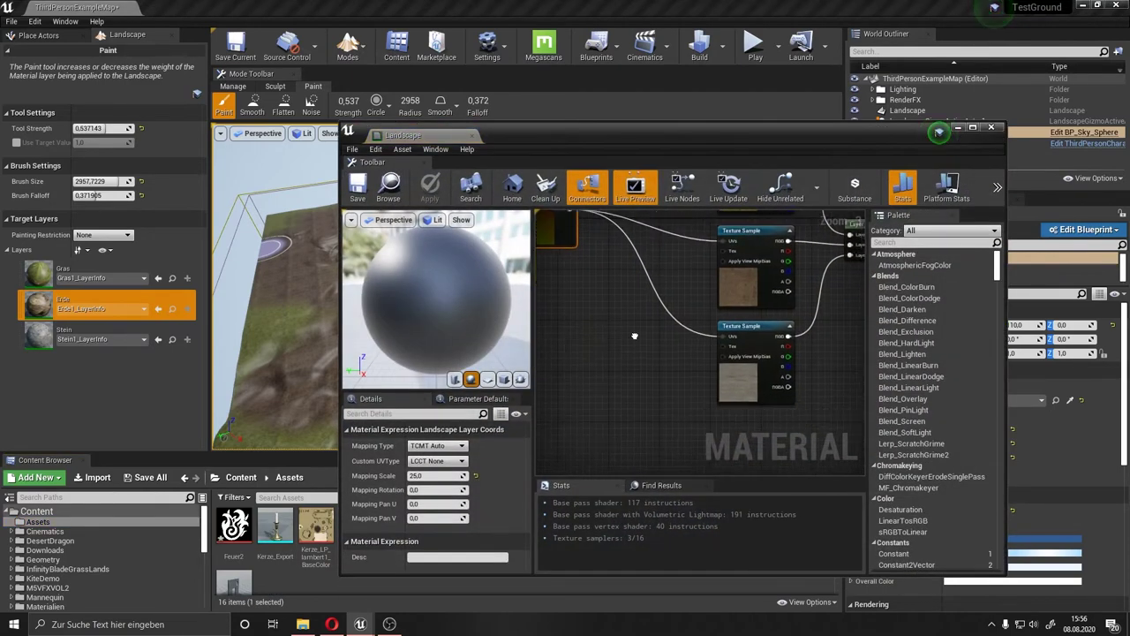
scroll(618, 362, "down", 7)
scroll(701, 392, "up", 2)
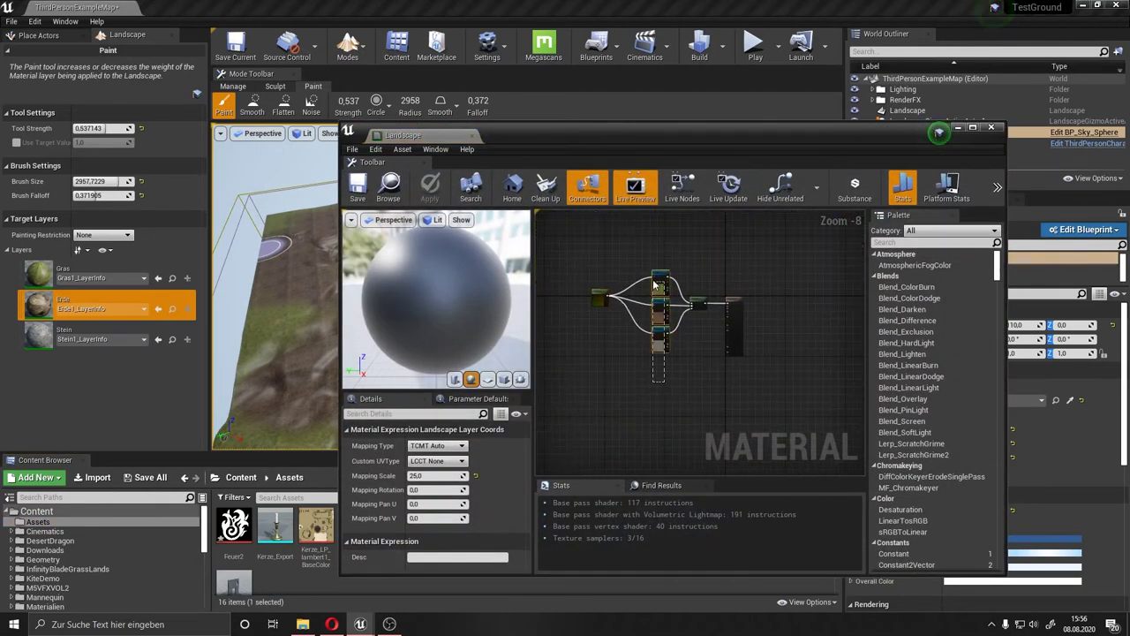
left_click_drag(655, 282, 655, 275)
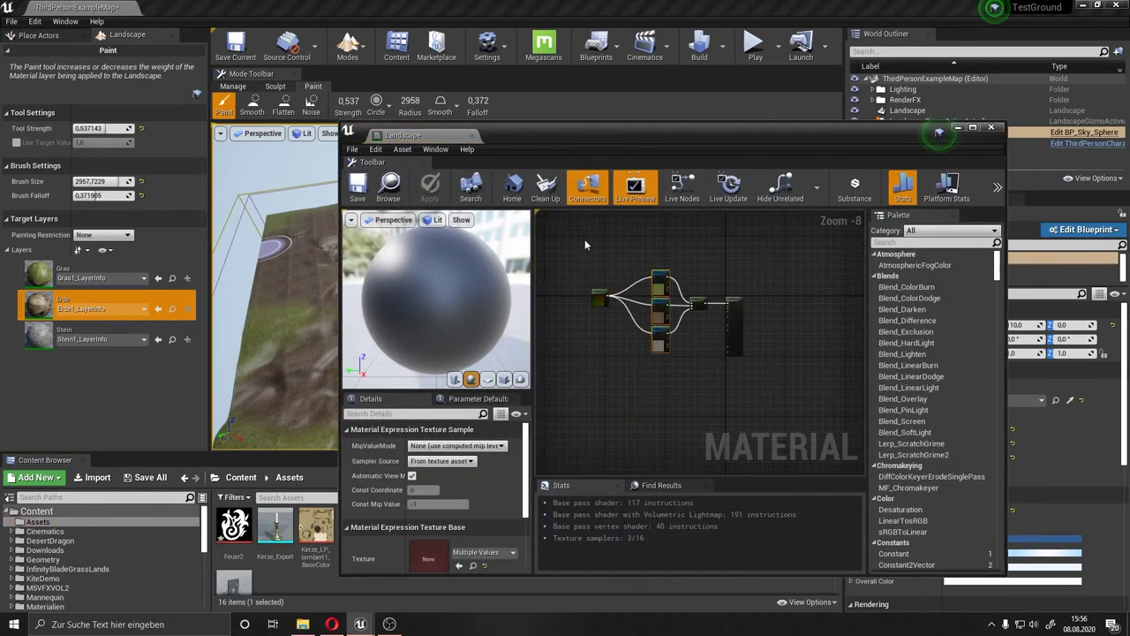
left_click_drag(657, 344, 651, 314)
left_click(660, 337)
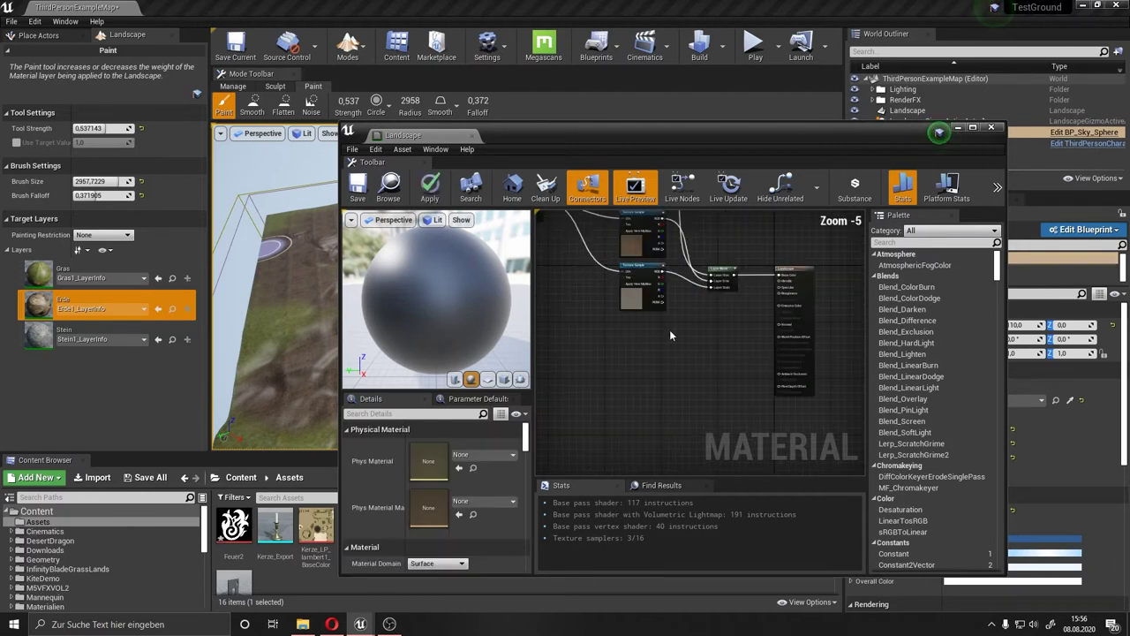
Duplicate the Layer Blend node twice, placing the copies below the original.
scroll(662, 336, "up", 3)
left_click(718, 271)
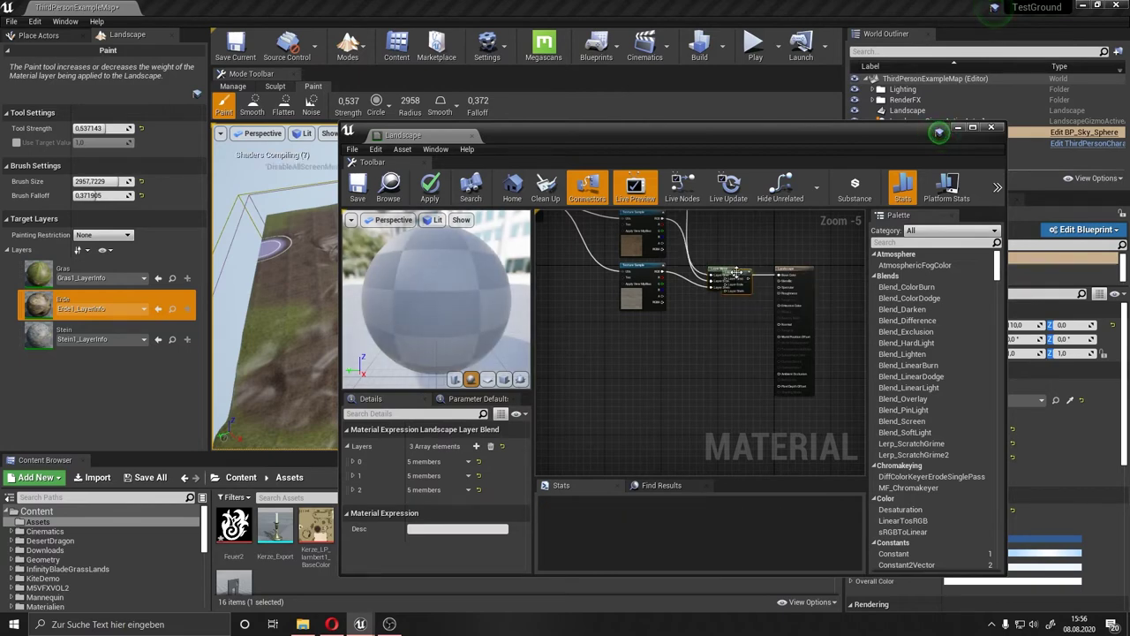
key("ctrl+c")
key("ctrl+v")
scroll(722, 318, "up", 5)
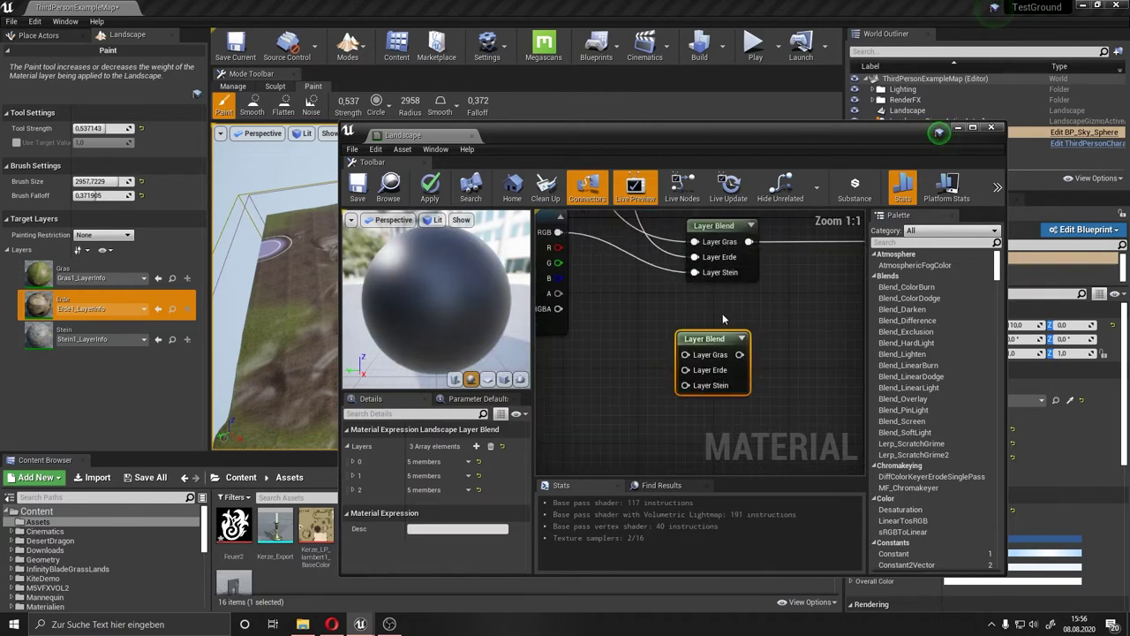
scroll(722, 319, "down", 2)
left_click_drag(704, 334, 713, 320)
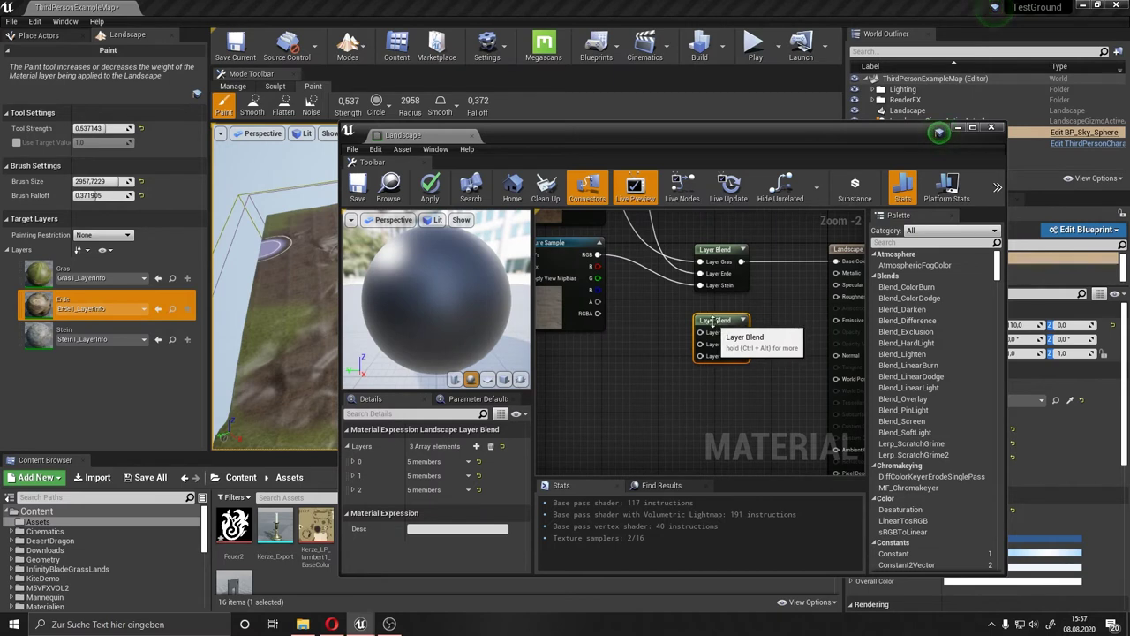
key("ctrl+v")
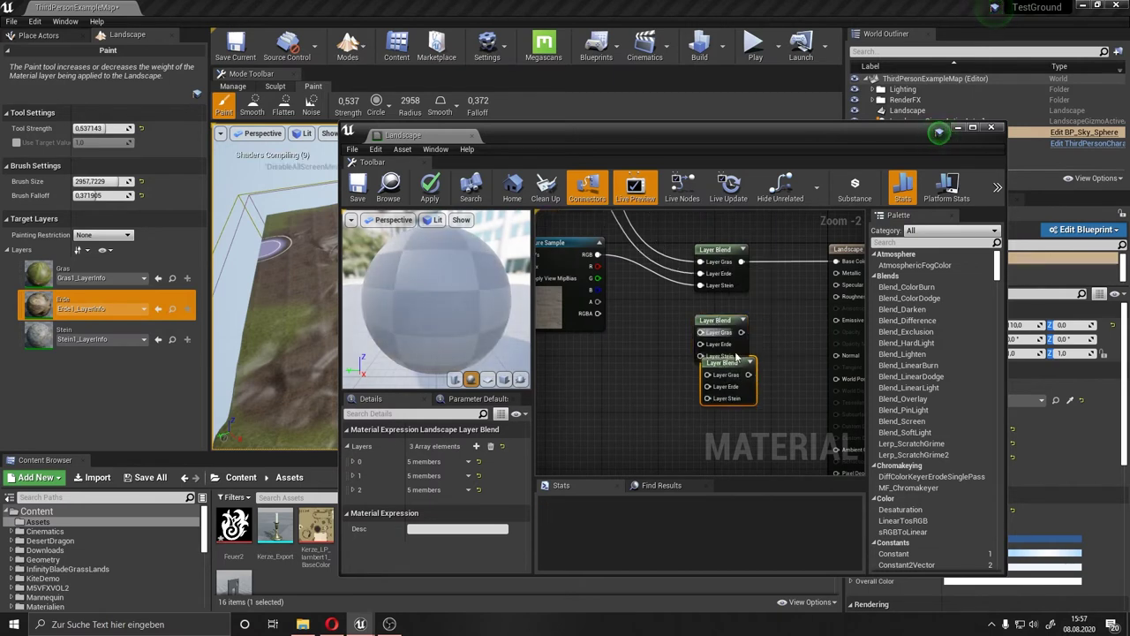
left_click_drag(729, 362, 719, 435)
right_click_drag(719, 435, 689, 376)
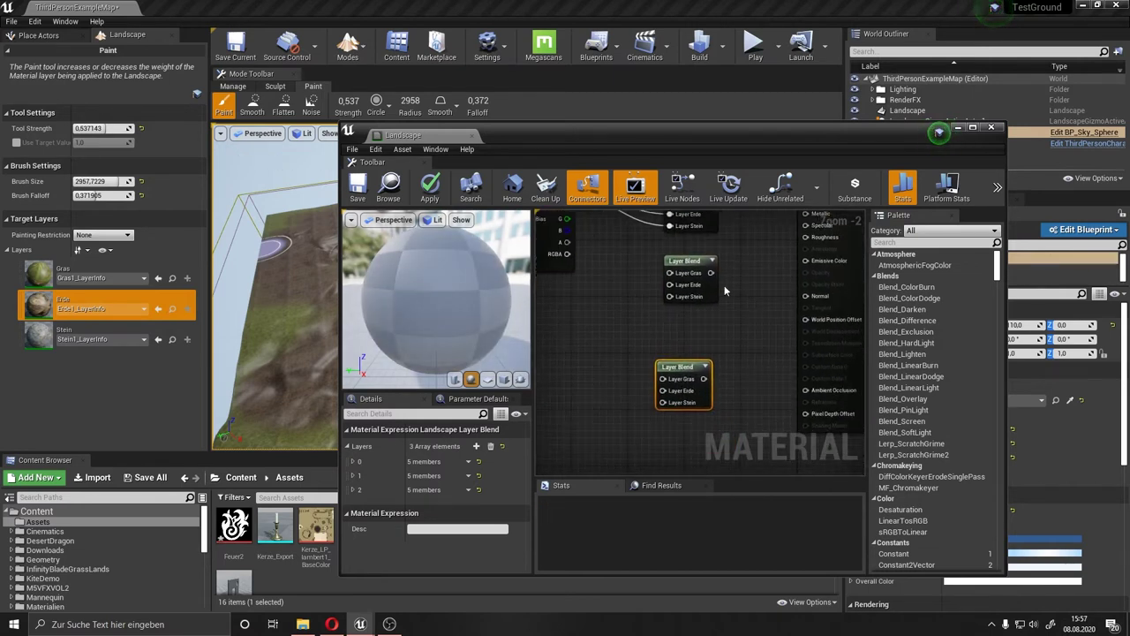
Wire the duplicate Layer Blends into the material's Normal and Roughness inputs.
left_click_drag(806, 299, 805, 297)
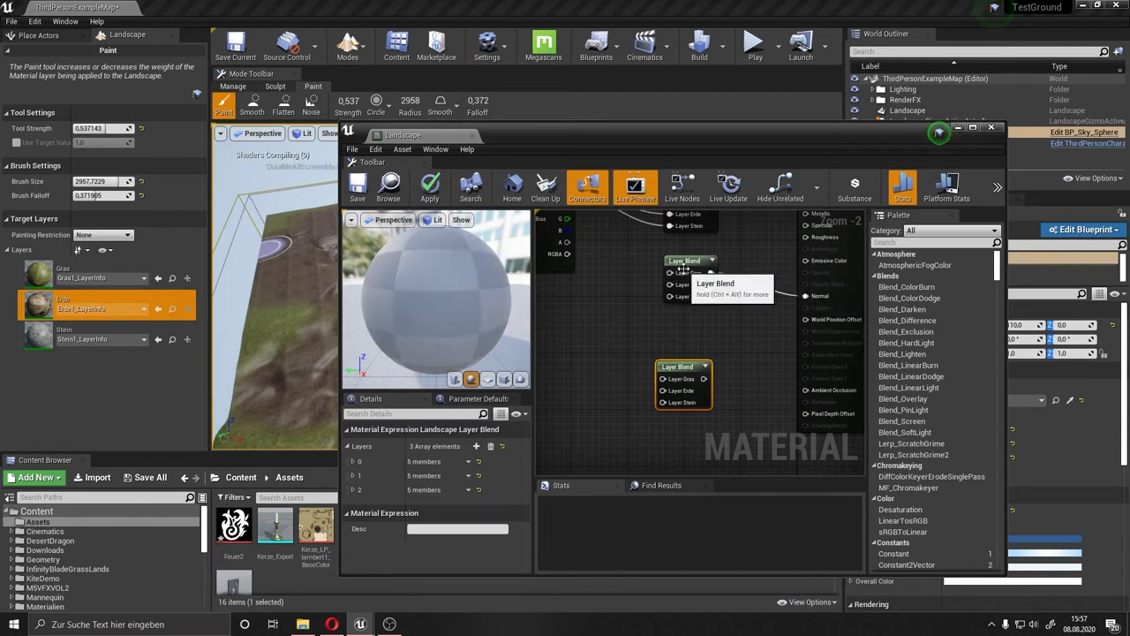
mouse_move(684, 260)
left_mouse_down()
mouse_move(676, 461)
mouse_move(678, 346)
left_mouse_up()
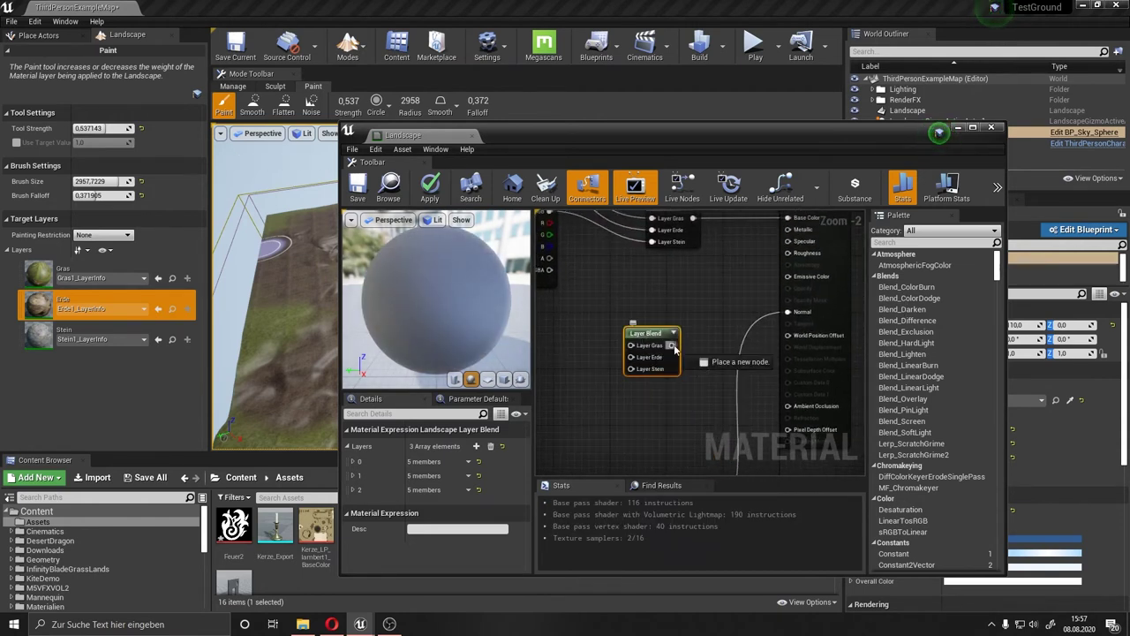
left_click_drag(793, 255, 797, 249)
key("Escape")
left_click(707, 292)
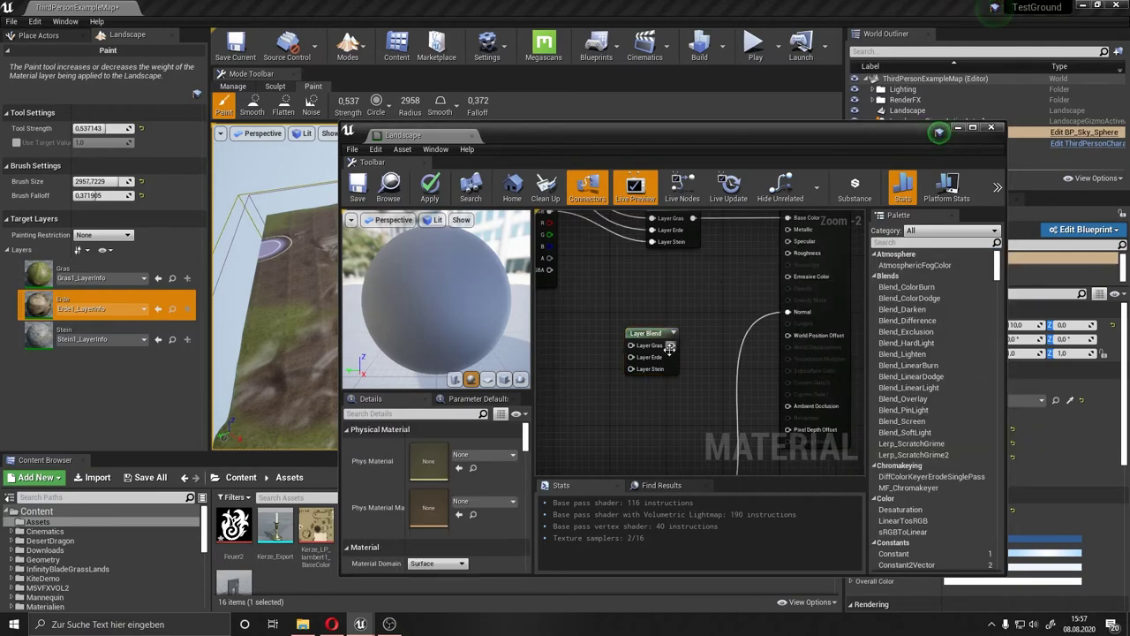
mouse_move(673, 348)
left_mouse_down()
mouse_move(680, 341)
mouse_move(665, 355)
mouse_move(714, 307)
left_mouse_up()
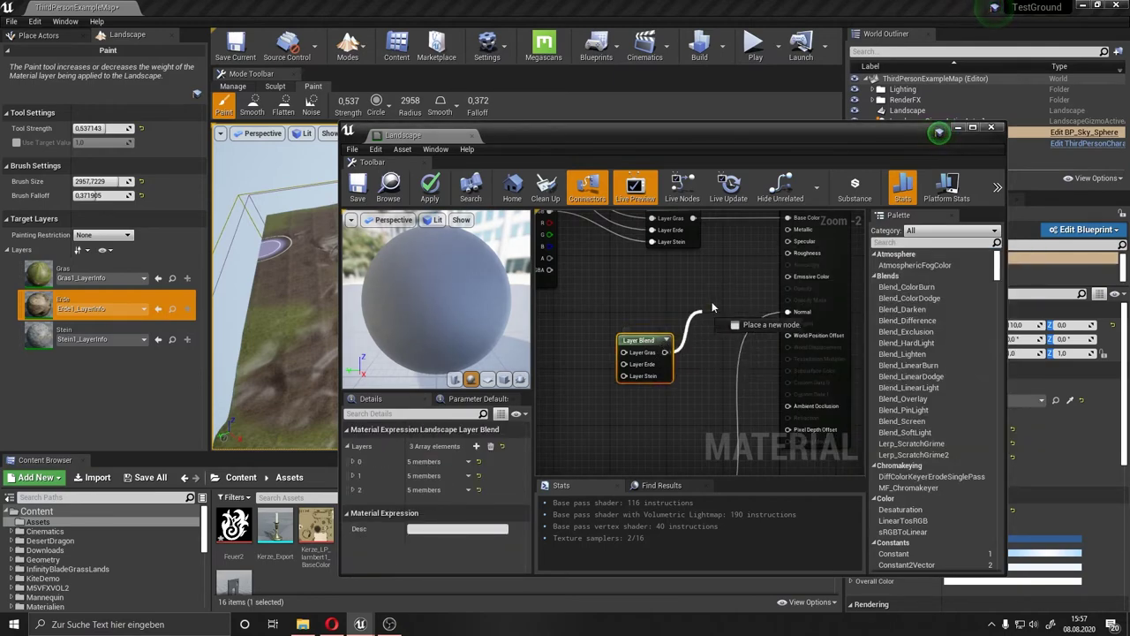
left_click_drag(794, 256, 794, 254)
scroll(659, 344, "down", 5)
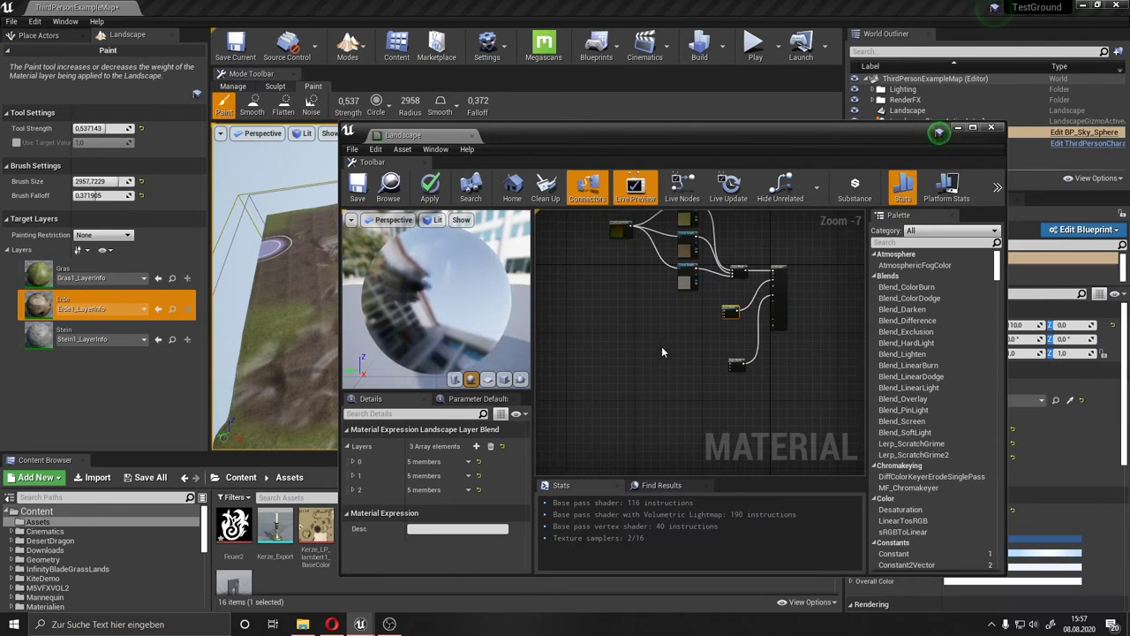
Add the Grass_Cut_00 normal texture and feed it into the Layer Gras blend input.
left_click(683, 284)
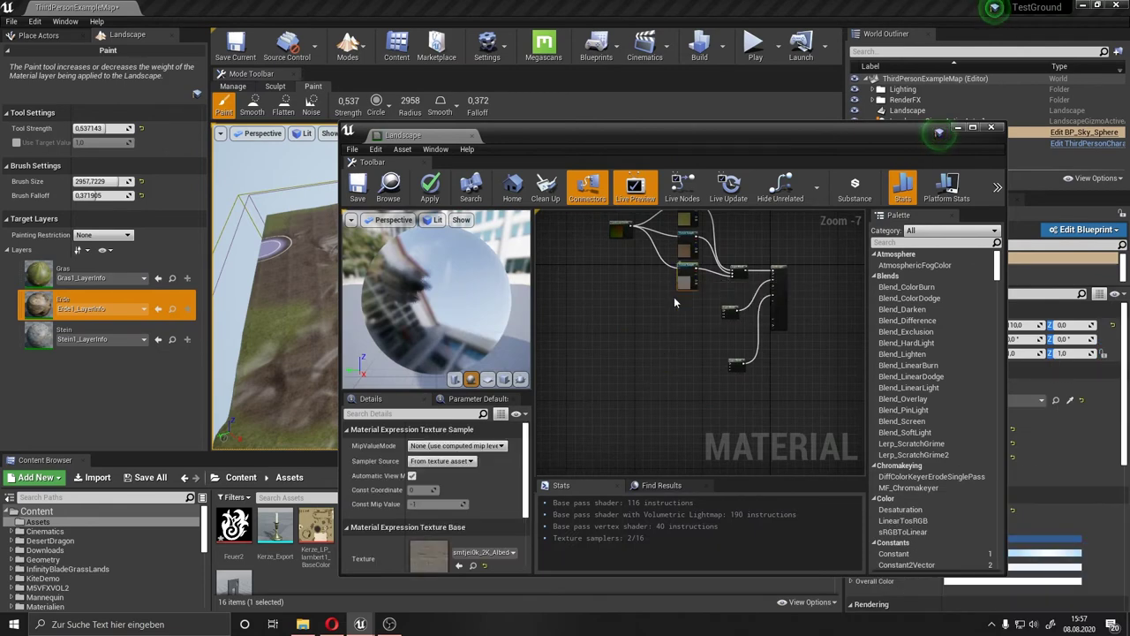
left_click(685, 230)
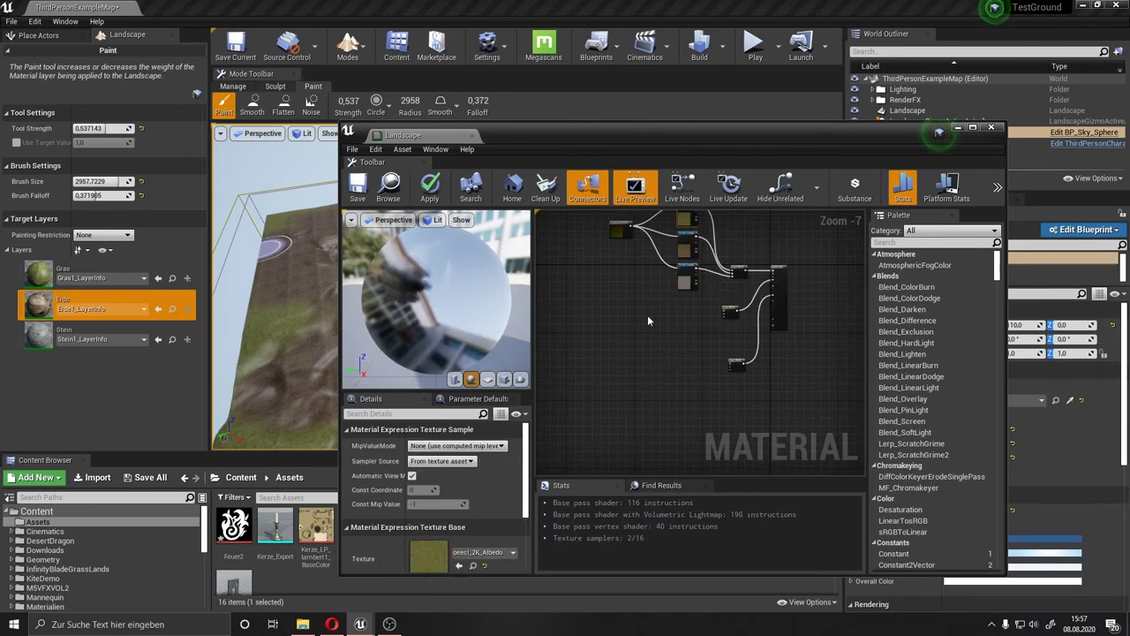
left_click(473, 566)
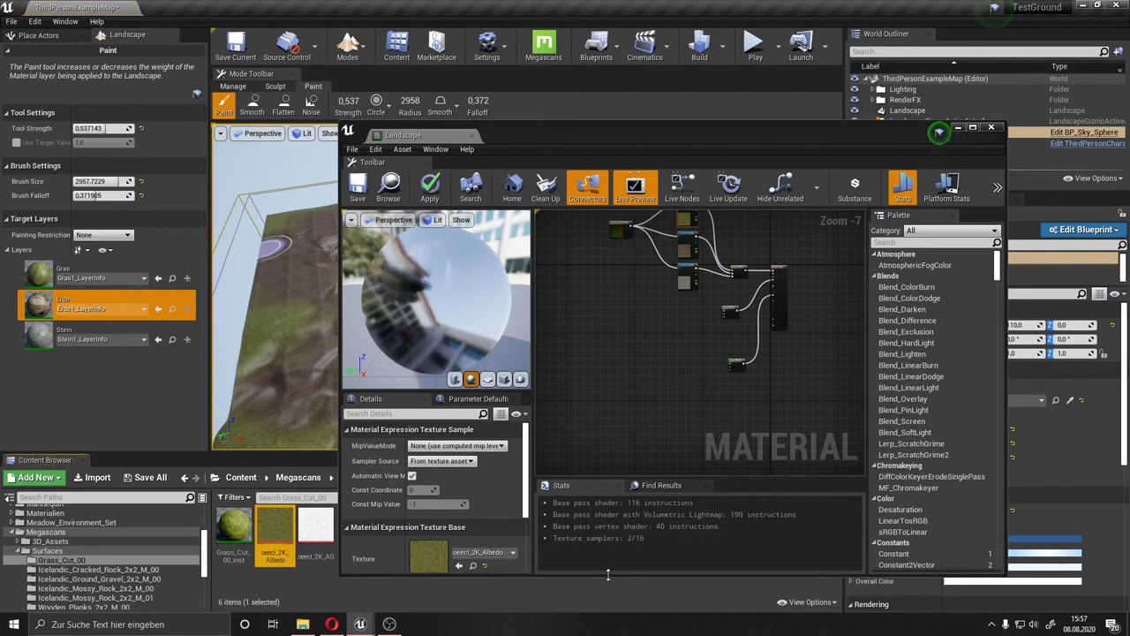
left_click_drag(608, 574, 616, 482)
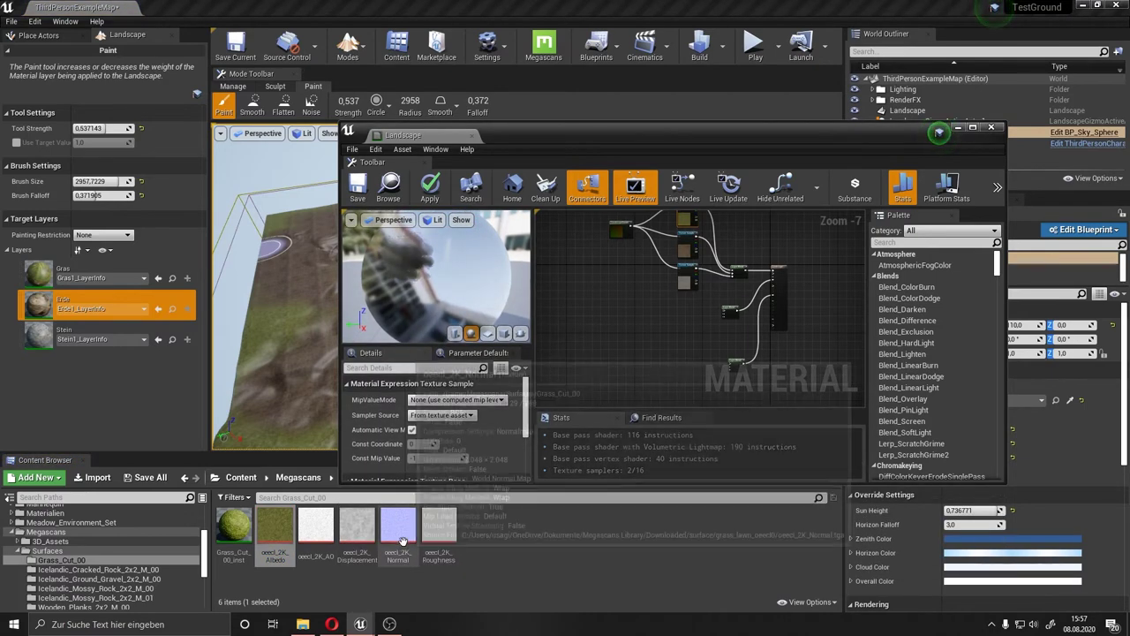
mouse_move(403, 540)
left_mouse_down()
mouse_move(651, 314)
mouse_move(636, 307)
left_mouse_up()
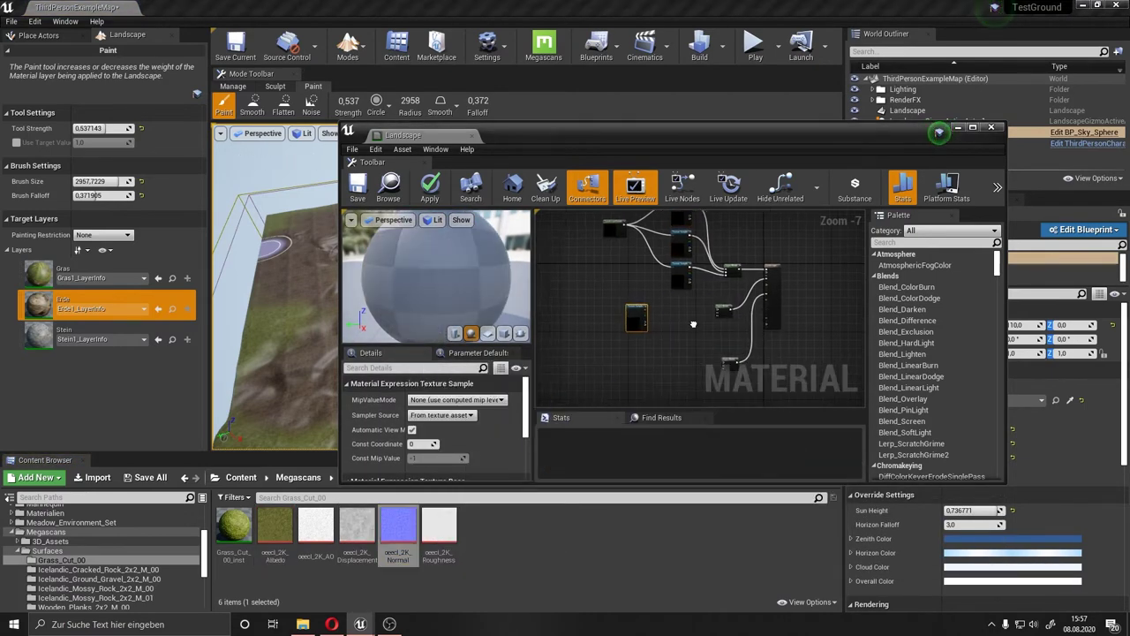
scroll(644, 301, "up", 4)
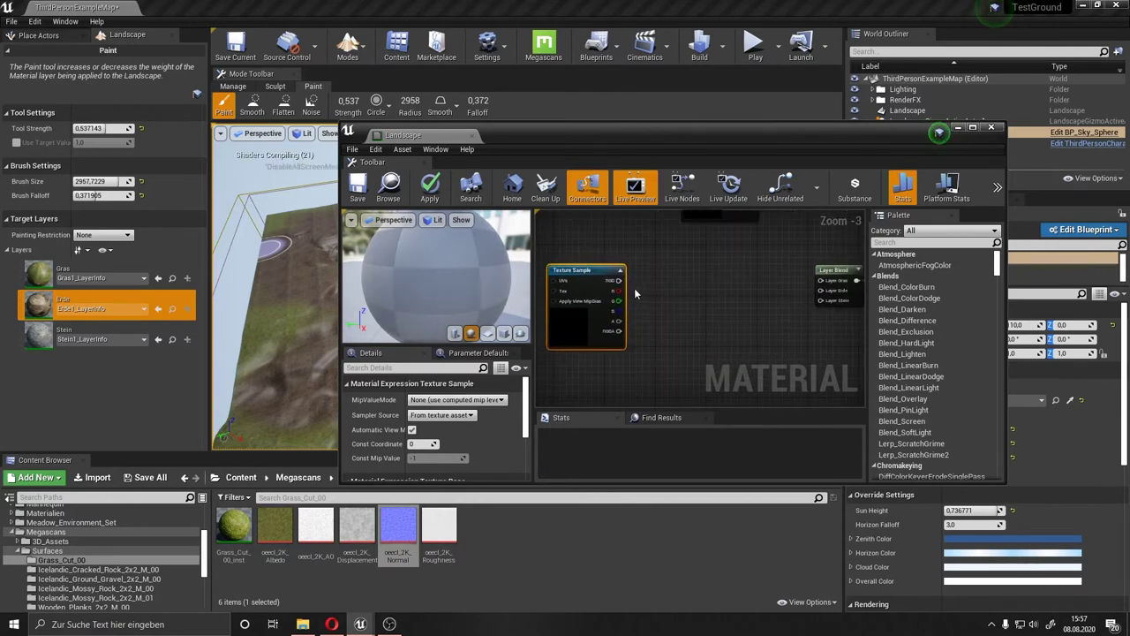
right_click_drag(635, 293, 636, 281)
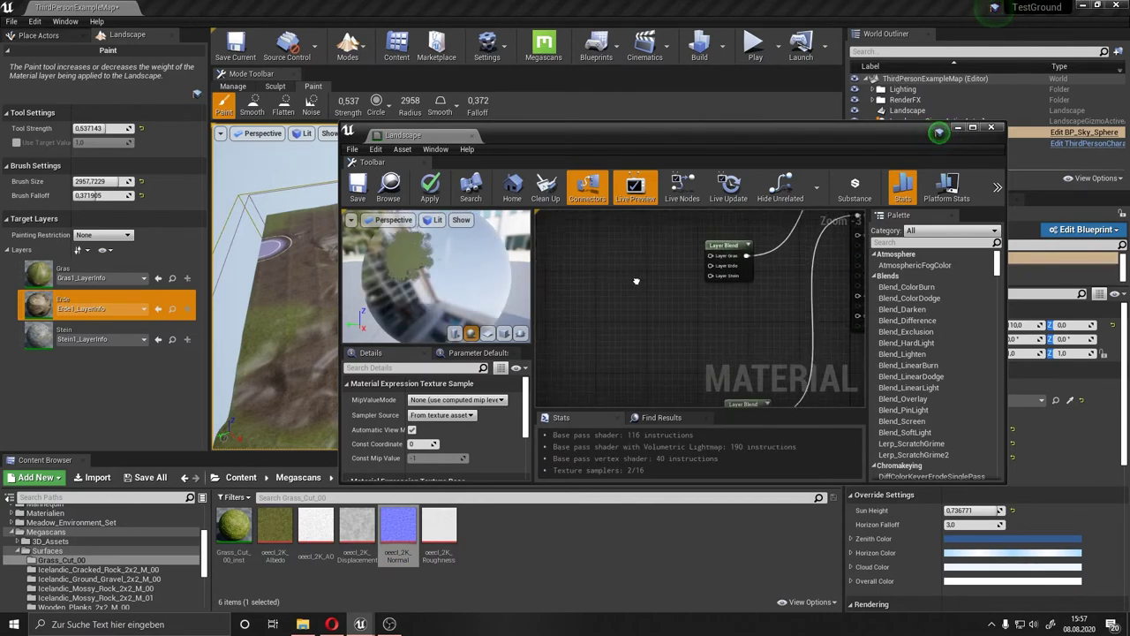
scroll(636, 281, "down", 3)
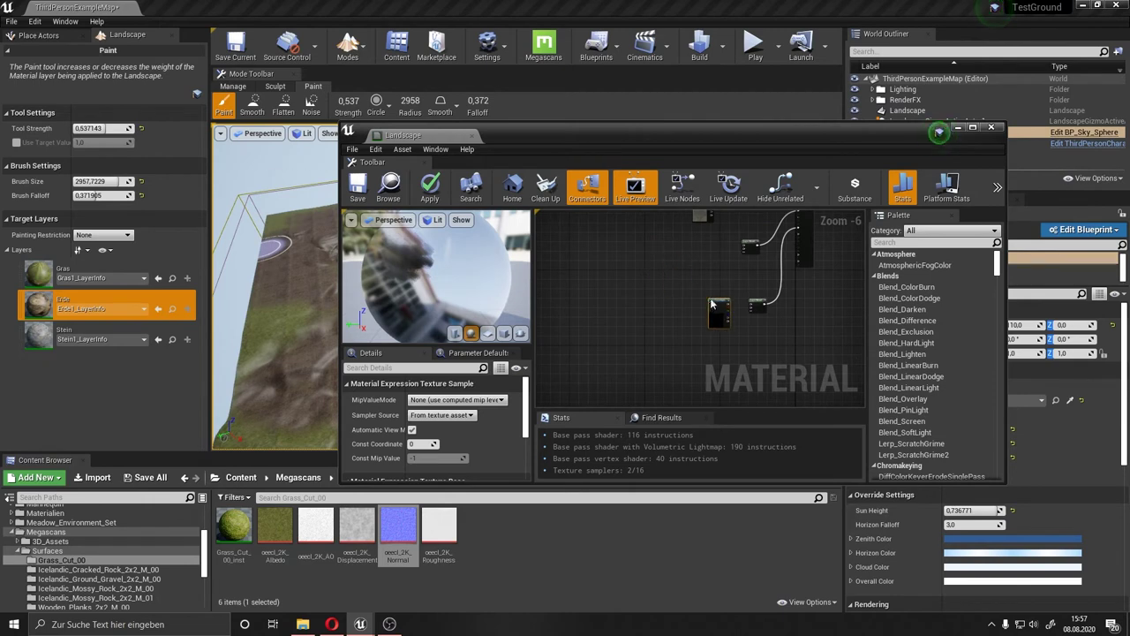
scroll(712, 304, "up", 3)
scroll(734, 288, "up", 1)
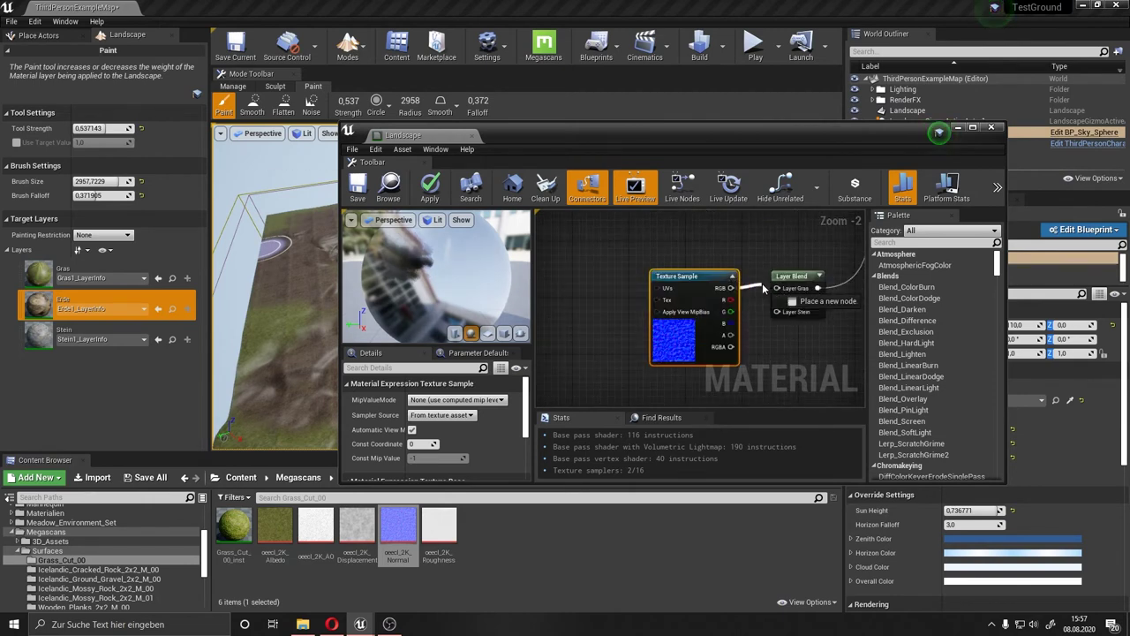
left_click_drag(781, 293, 777, 288)
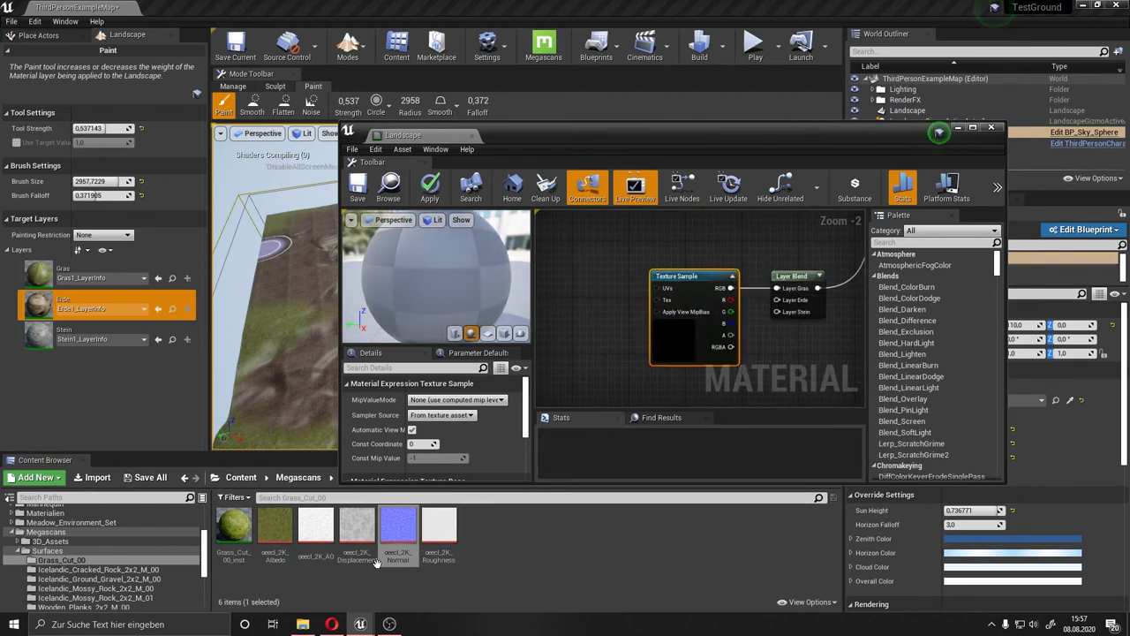
Add the grass roughness texture and wire it into the roughness Layer Blend.
left_click(439, 530)
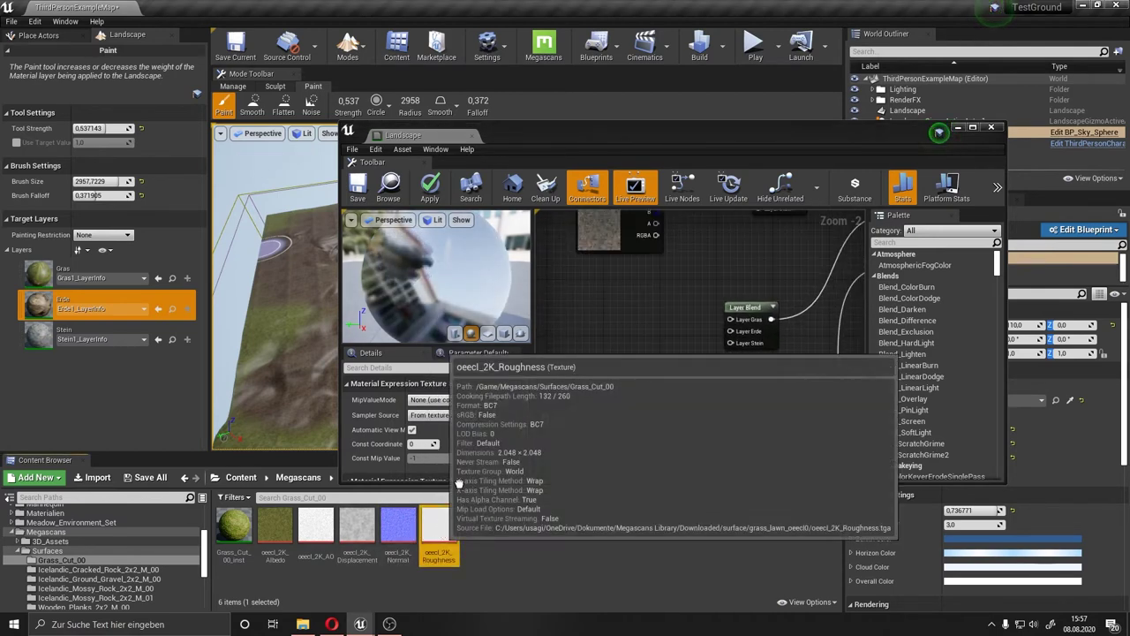
left_click_drag(439, 530, 606, 284)
left_click_drag(681, 304, 702, 306)
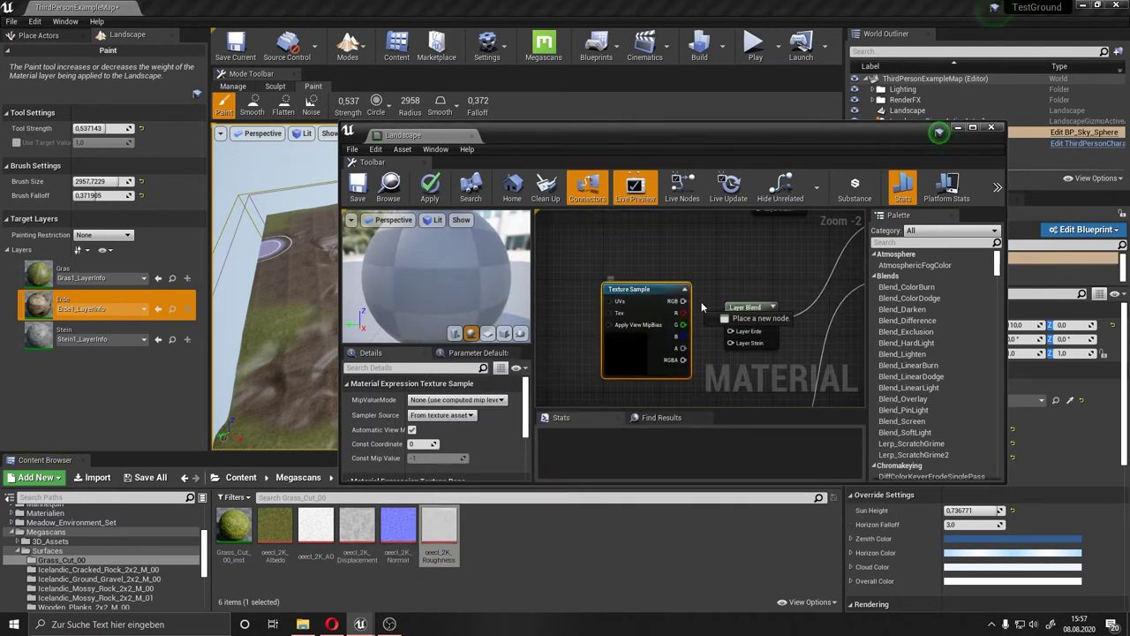
scroll(659, 332, "down", 5)
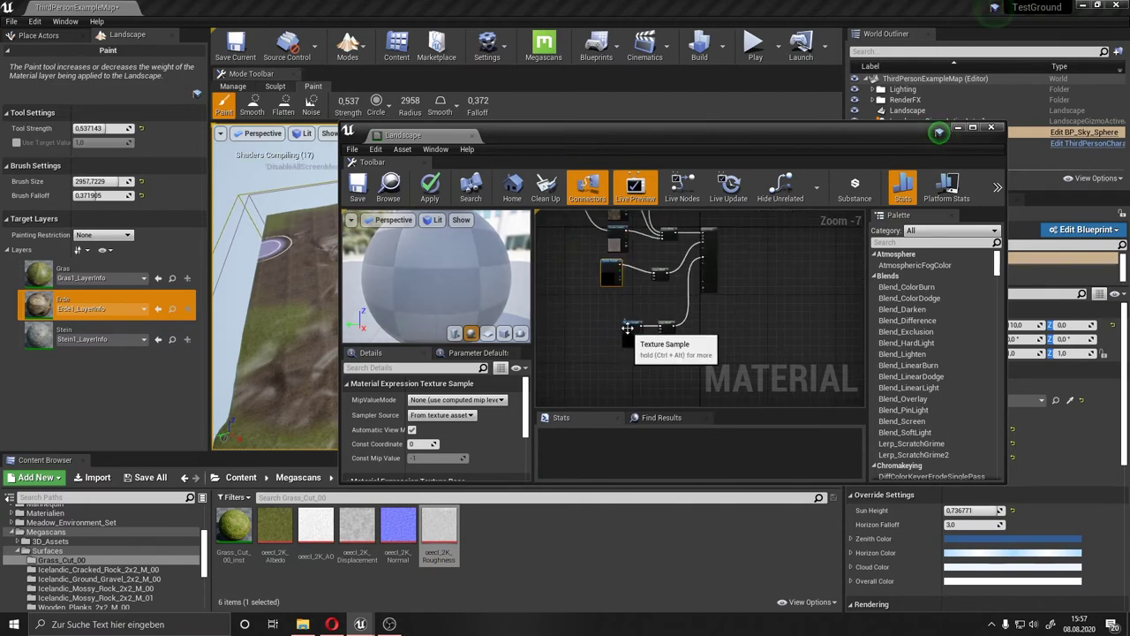
scroll(697, 309, "up", 2)
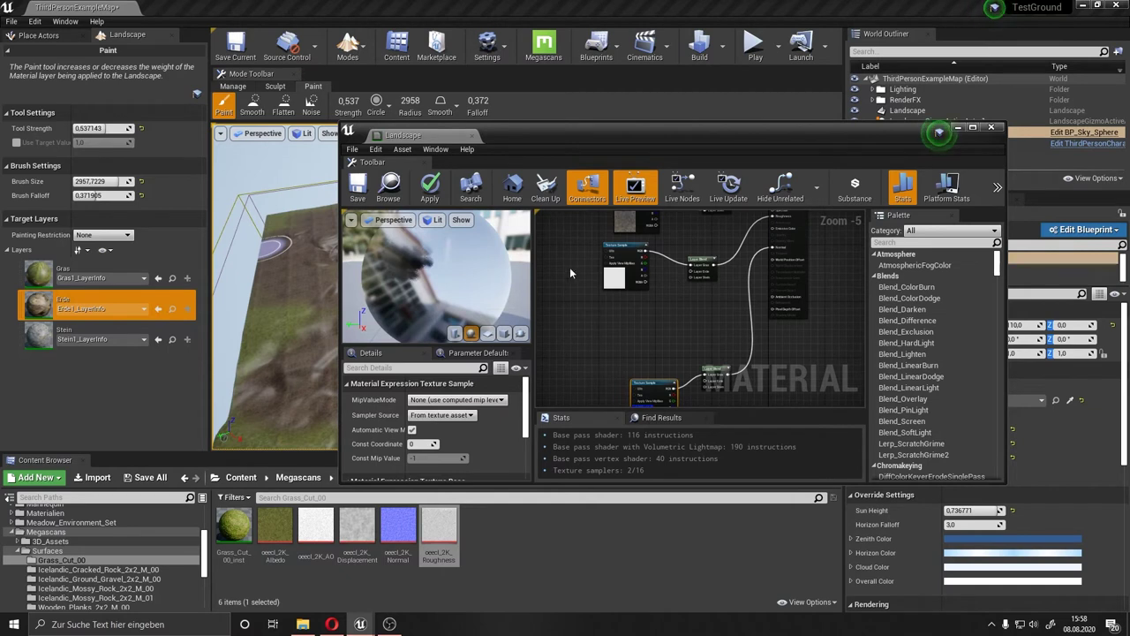
right_click_drag(570, 267, 611, 332)
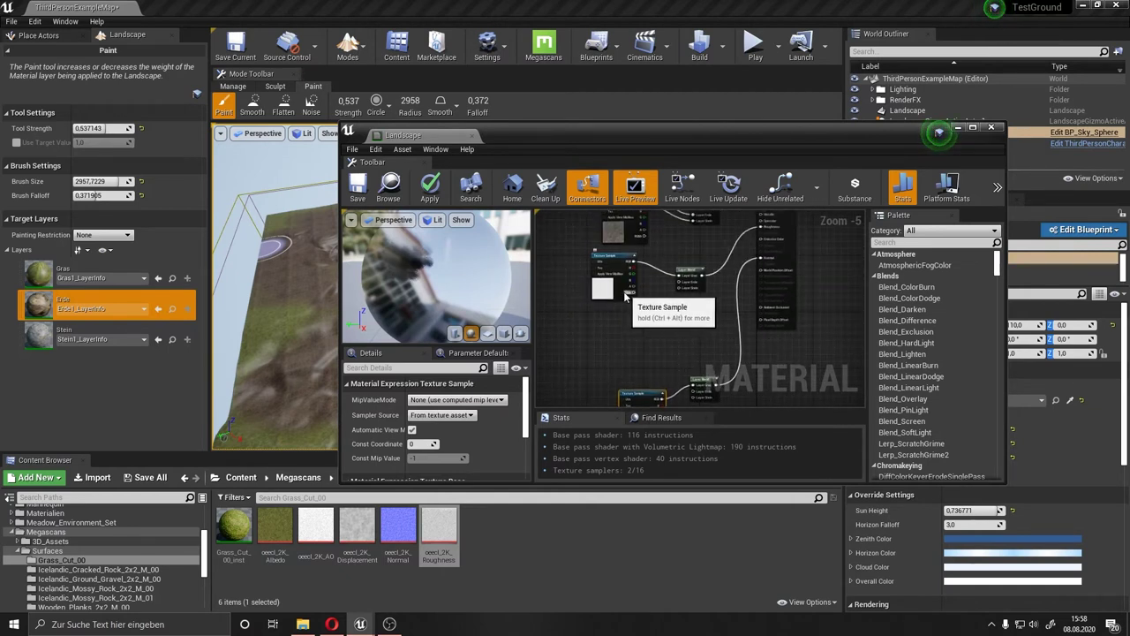
right_click_drag(625, 297, 619, 401)
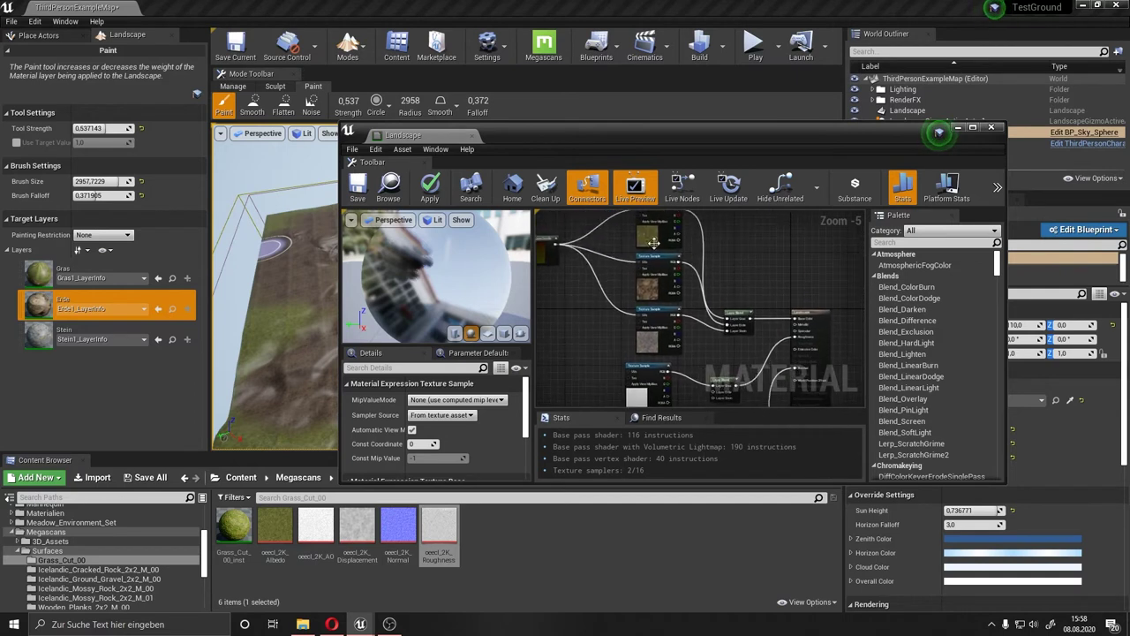
right_click_drag(642, 336, 625, 314)
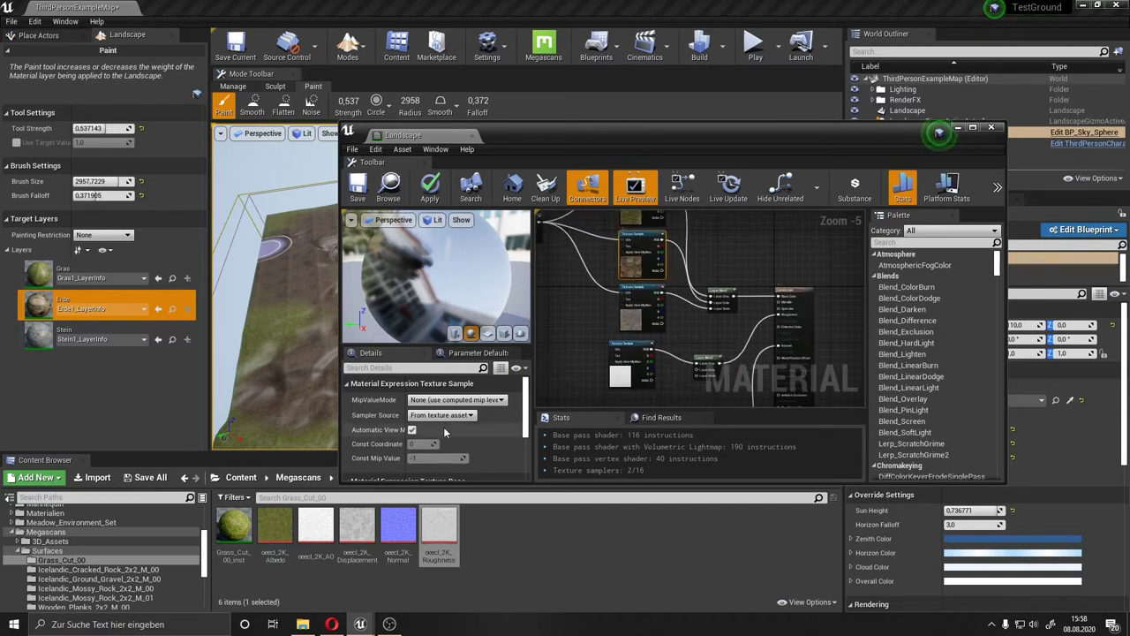
scroll(444, 432, "down", 3)
Add the gravel and Icelandic cracked rock normal and roughness textures and wire them to the blends.
left_click(473, 407)
right_click_drag(587, 358, 587, 259)
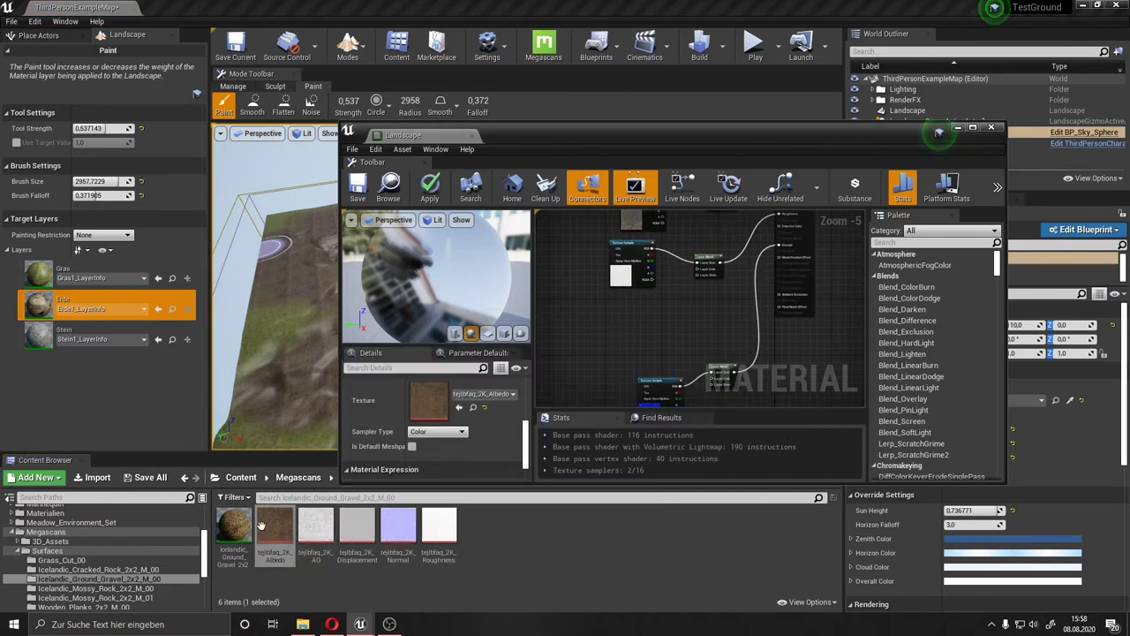
left_click_drag(397, 525, 673, 328)
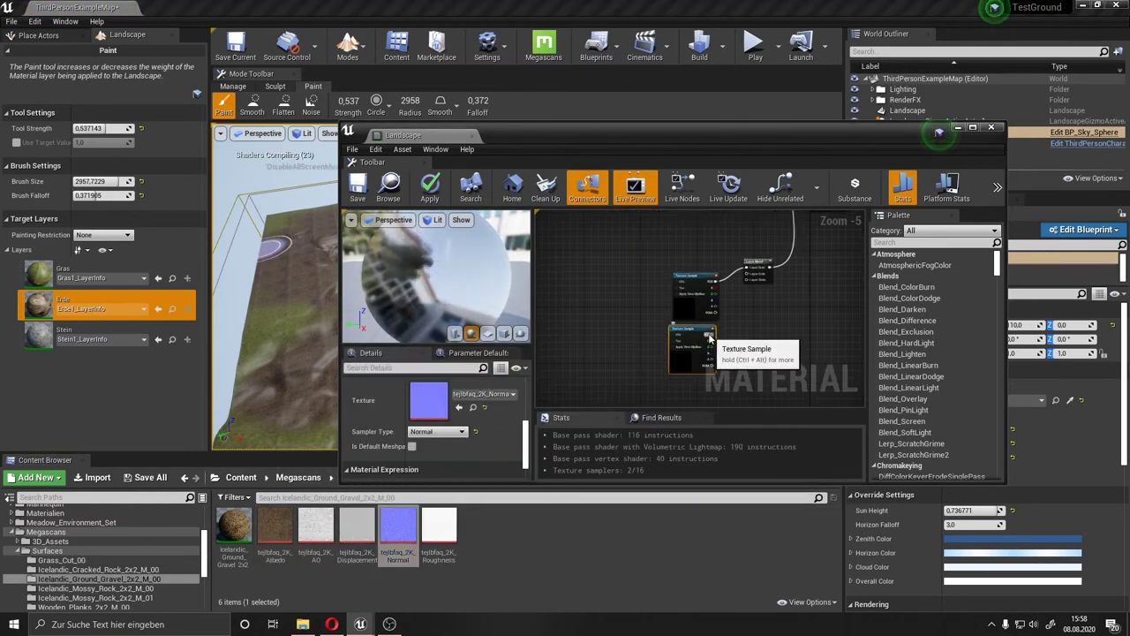
left_click_drag(438, 528, 707, 297)
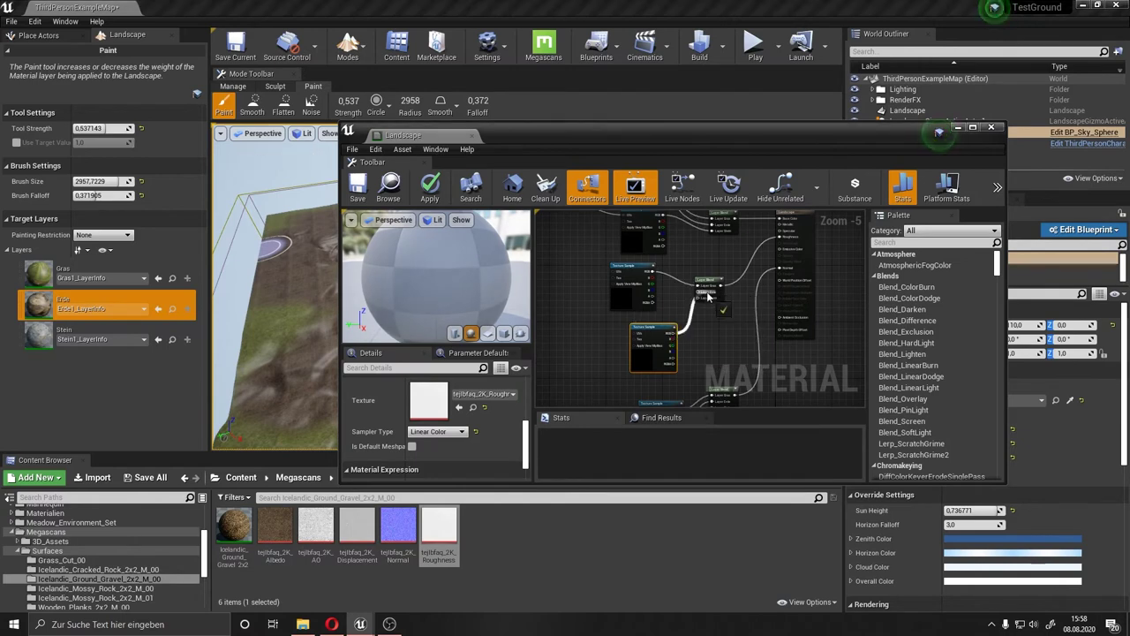
left_click(472, 408)
right_click_drag(671, 353, 639, 253)
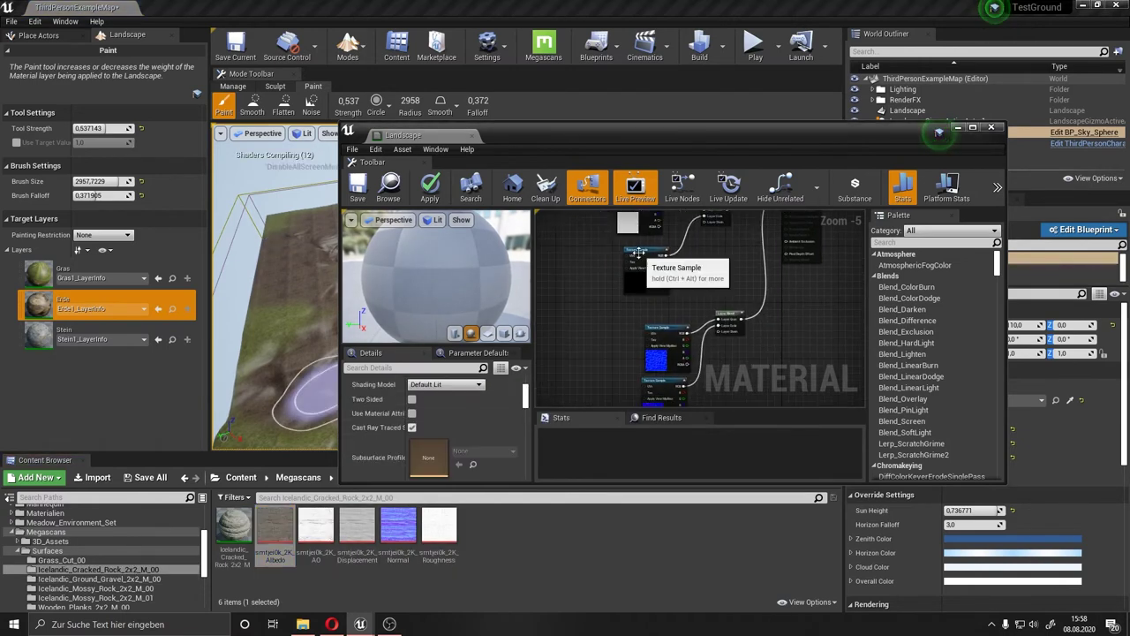
left_click_drag(439, 527, 614, 345)
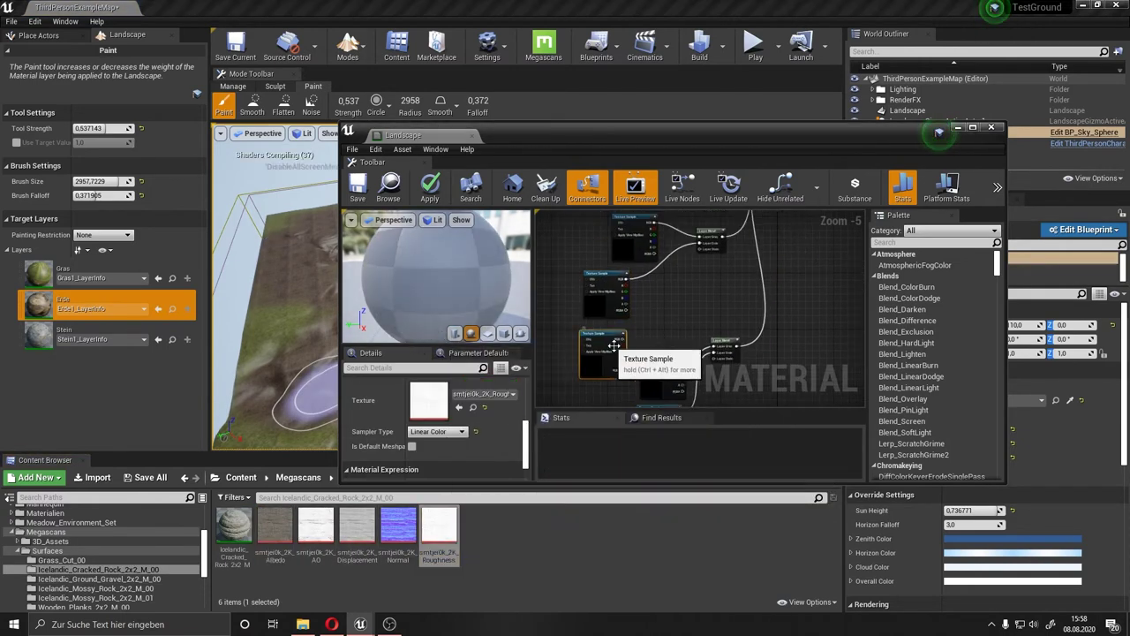
right_click_drag(614, 346, 653, 309)
mouse_move(399, 527)
left_mouse_down()
mouse_move(632, 389)
mouse_move(697, 269)
left_mouse_up()
scroll(698, 274, "down", 7)
left_click(973, 128)
Line up the roughness and normal texture nodes into tidy columns.
scroll(596, 283, "up", 3)
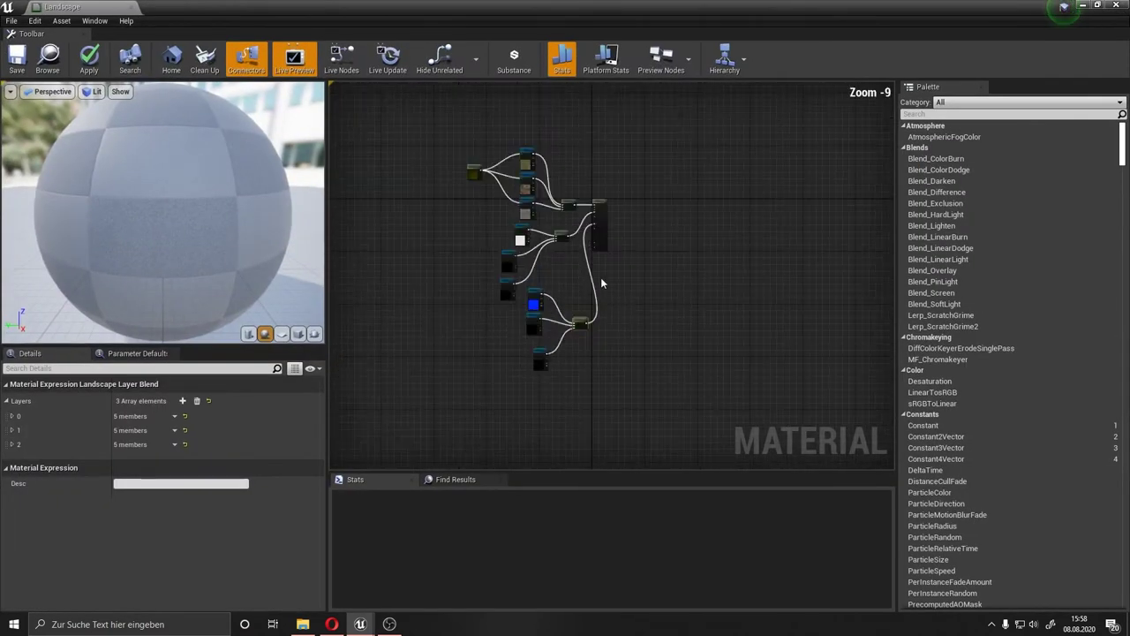
scroll(609, 275, "up", 2)
scroll(660, 270, "up", 2)
left_click(530, 348)
left_click(565, 294, "ctrl")
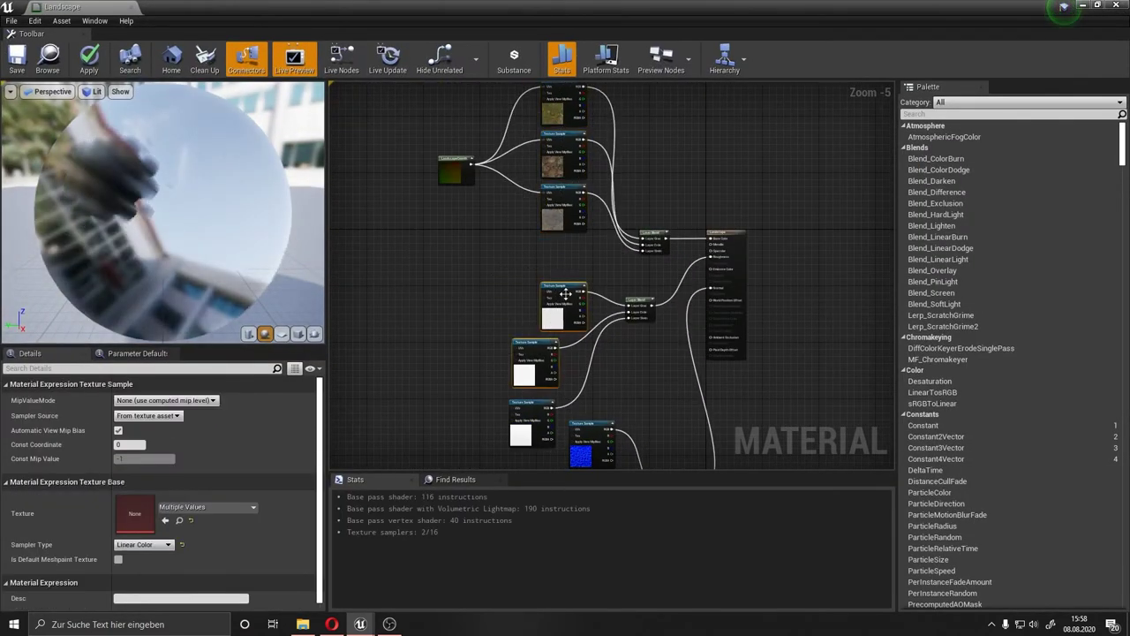
left_click_drag(565, 294, 523, 270)
left_click_drag(481, 357, 512, 355)
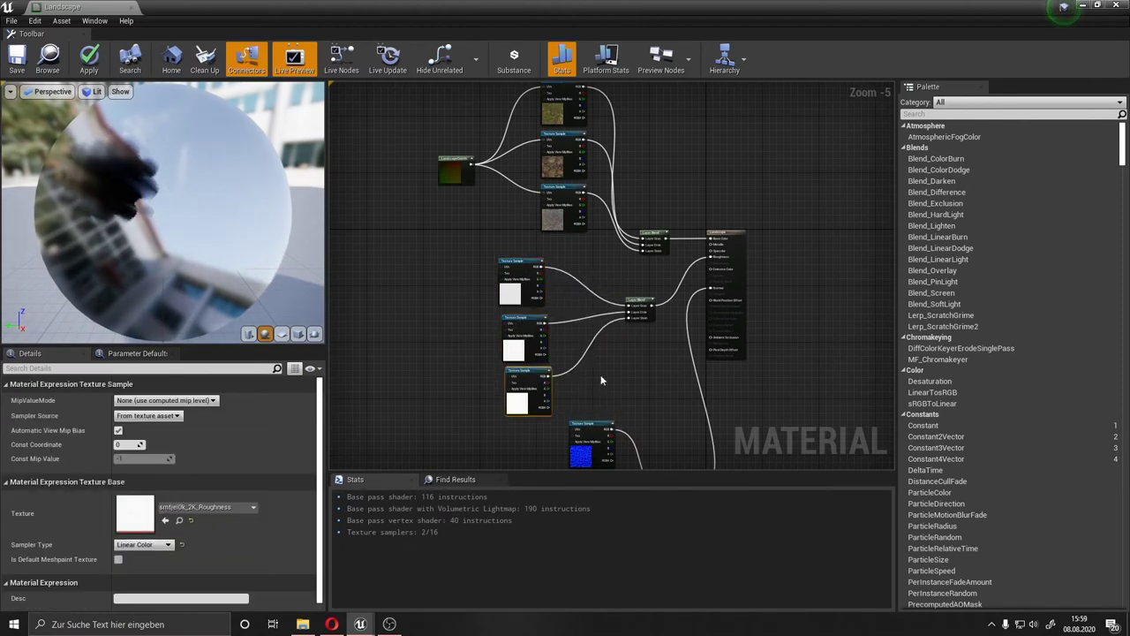
right_click_drag(600, 380, 583, 204)
left_click(459, 292)
left_click(581, 316, "ctrl")
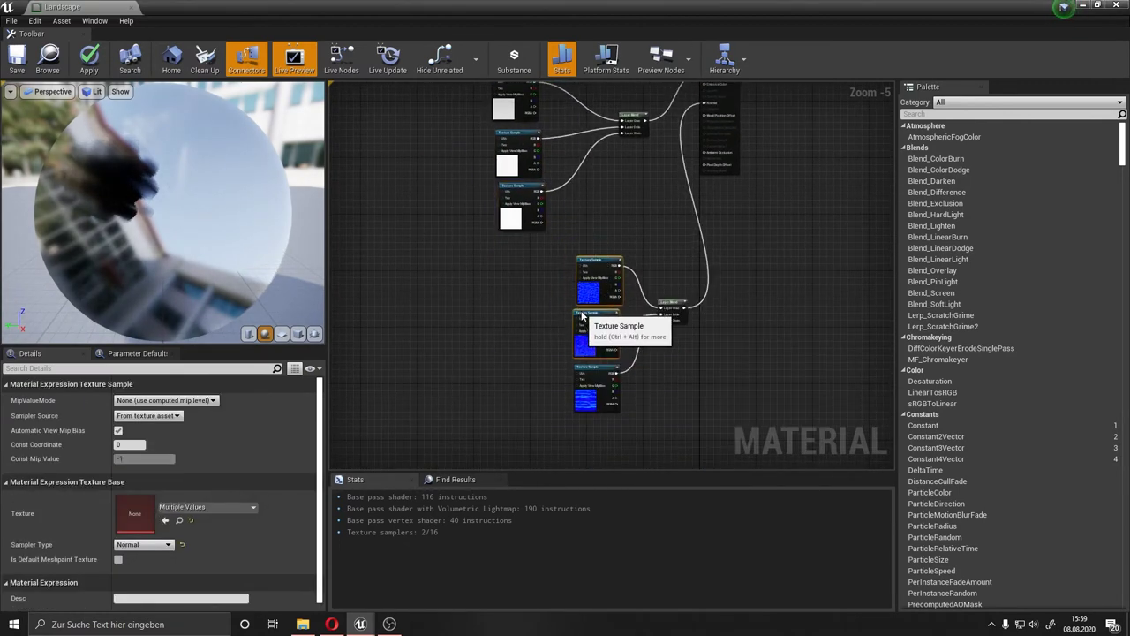
right_click_drag(595, 225, 636, 315)
left_click(669, 302)
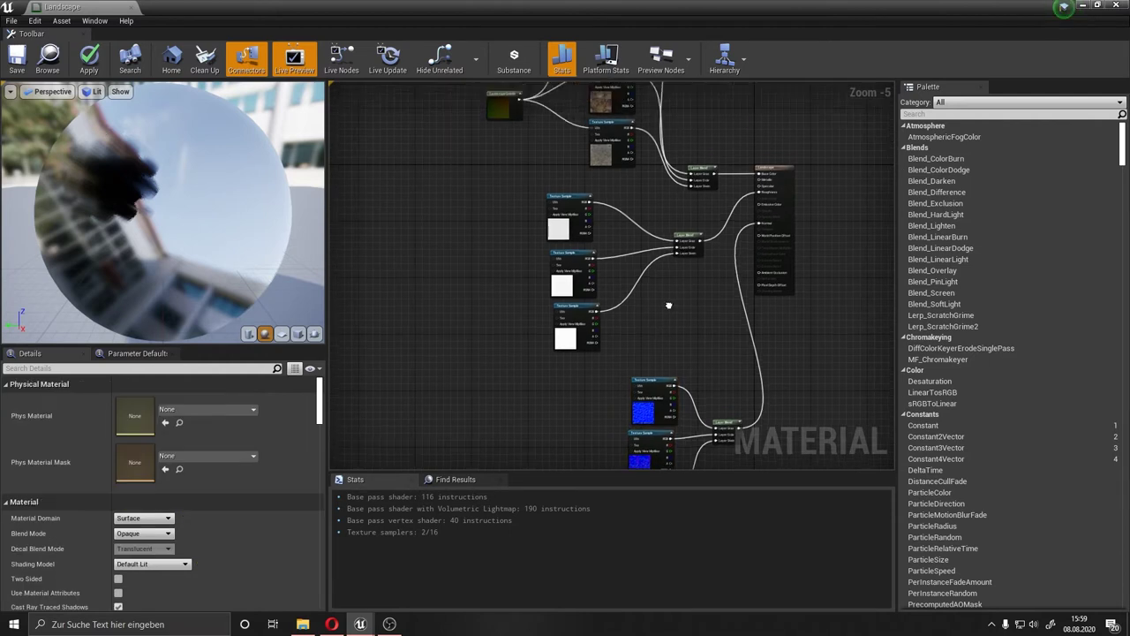
Duplicate the LandscapeCoords node and feed a copy into the bottom texture's UVs.
left_click(523, 128)
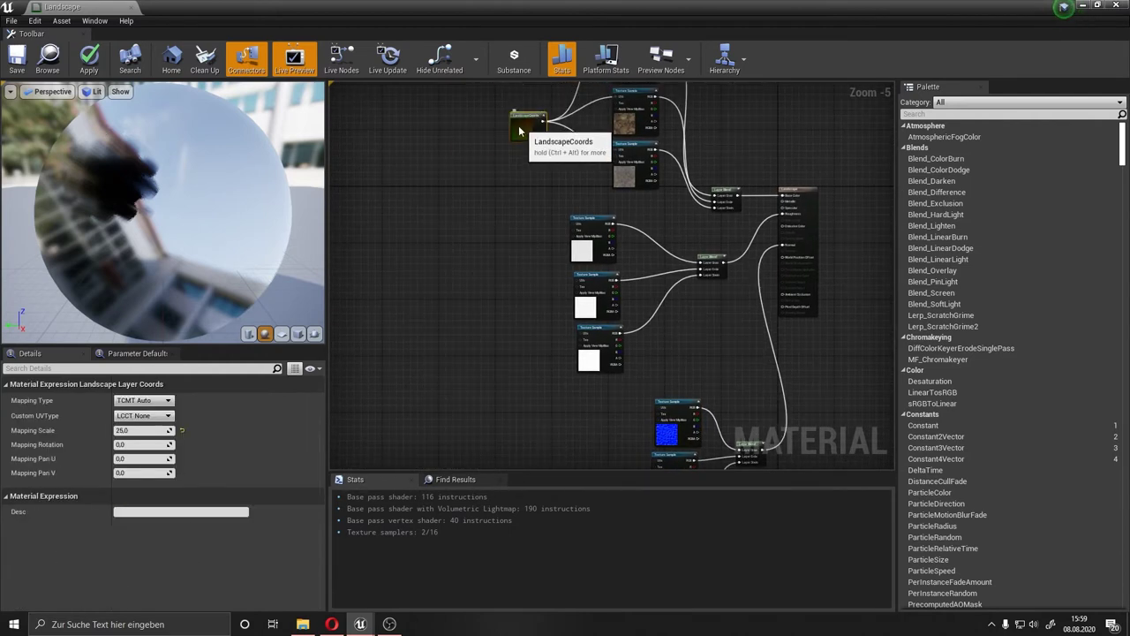
left_click_drag(520, 131, 499, 166)
right_click_drag(556, 160, 564, 231)
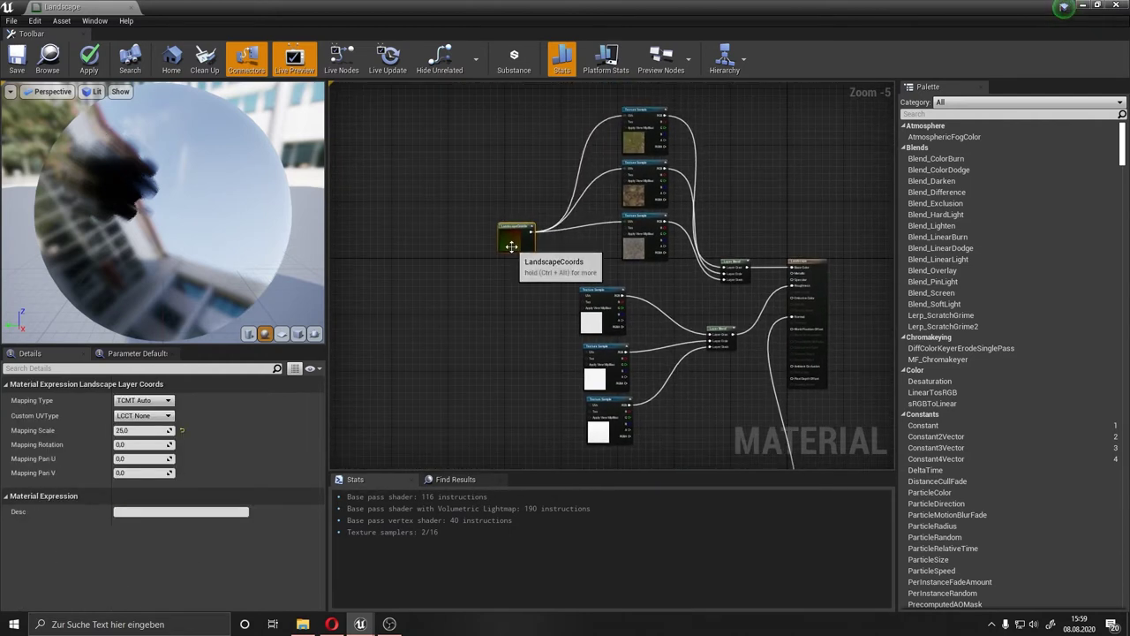
key("ctrl+w")
key("ctrl+w")
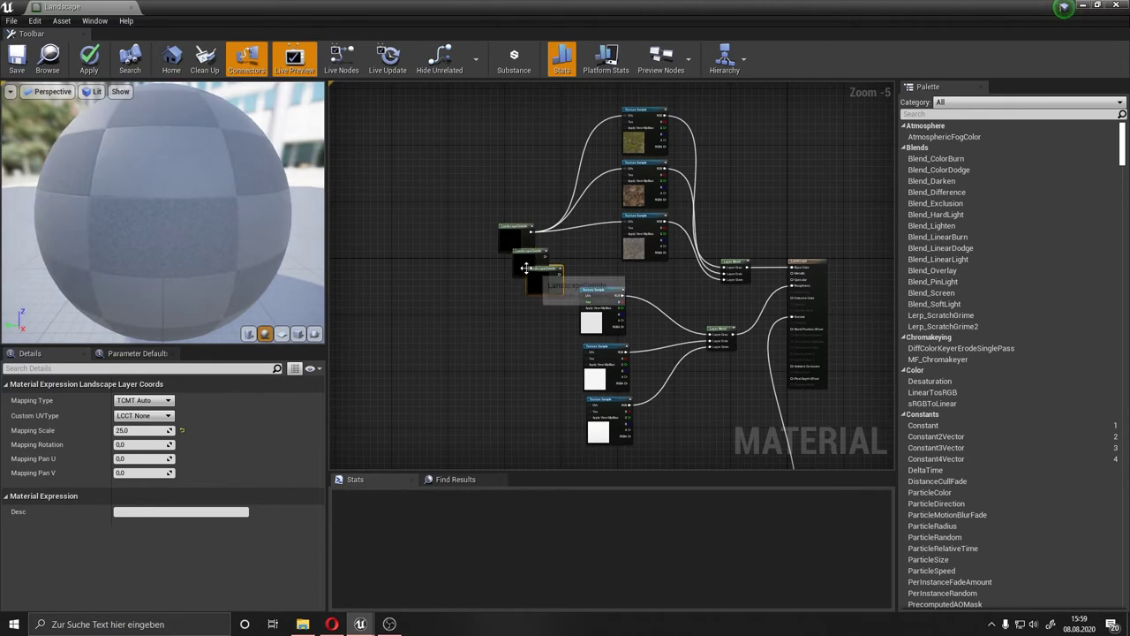
left_click_drag(540, 281, 527, 336)
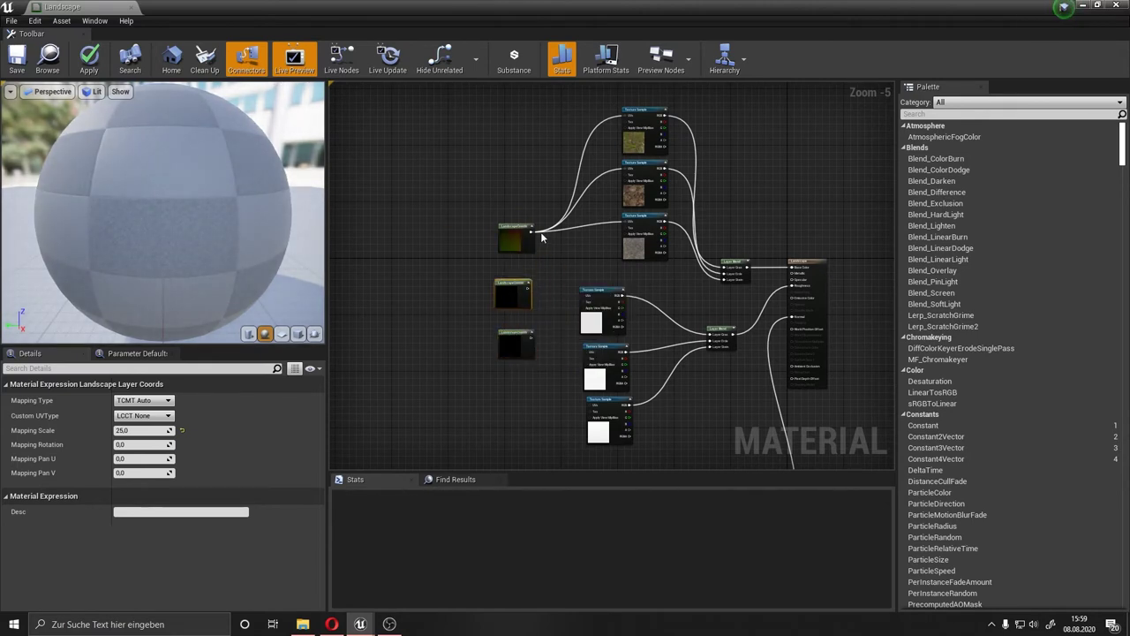
left_click_drag(527, 231, 584, 298)
left_click_drag(530, 232, 593, 408)
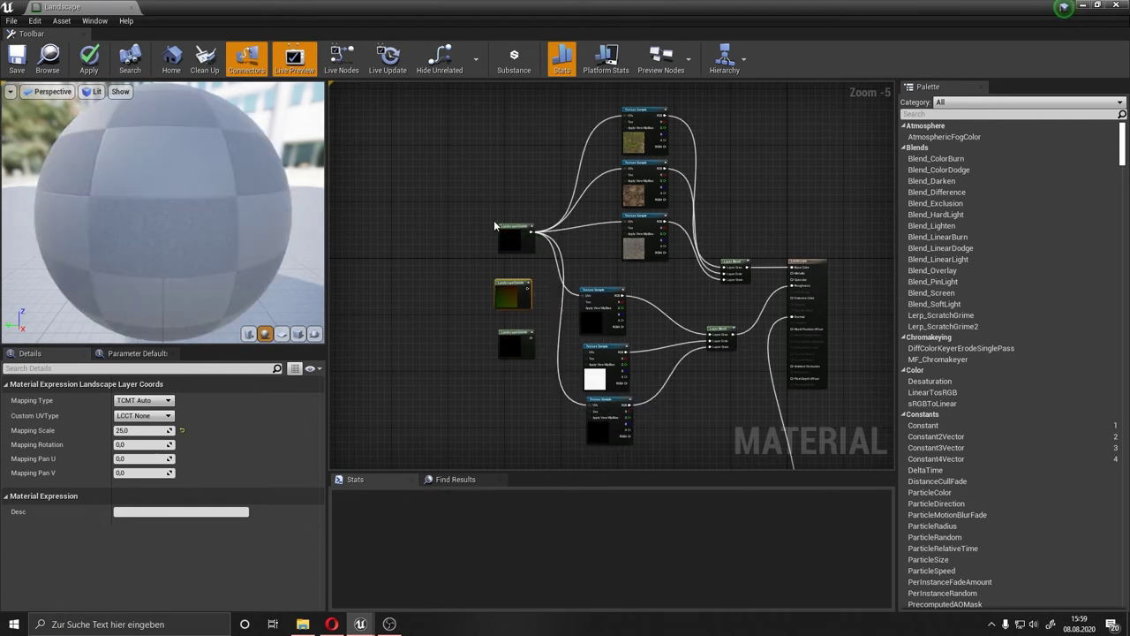
Move the original LandscapeCoords node up-left and give it the comment 'Gras'.
left_click_drag(503, 235, 402, 150)
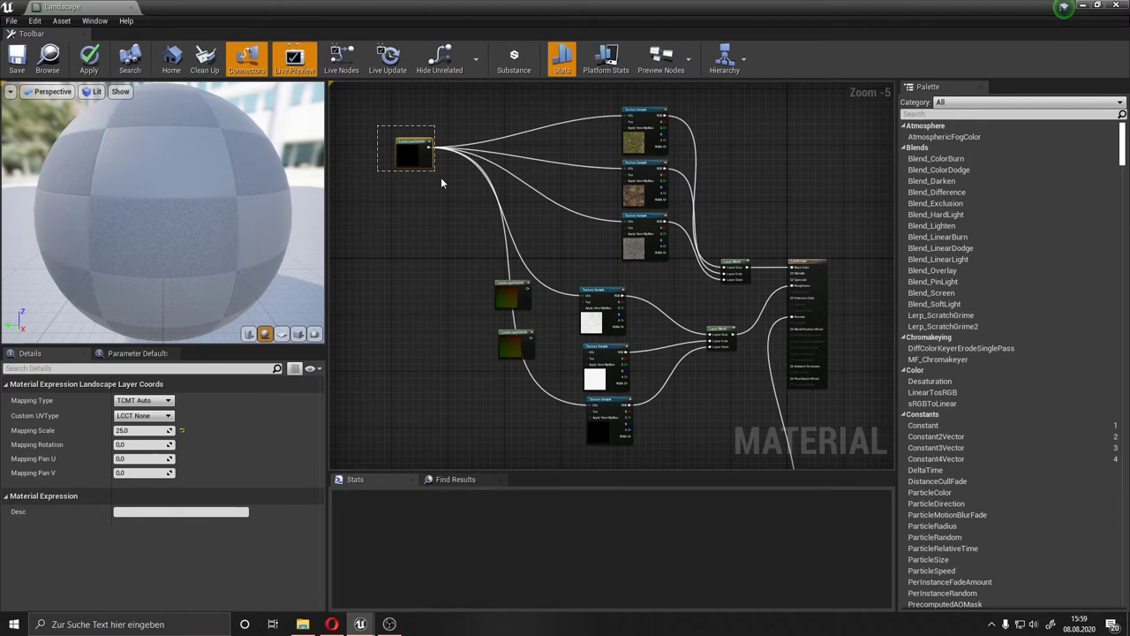
left_click(376, 235)
right_click(421, 157)
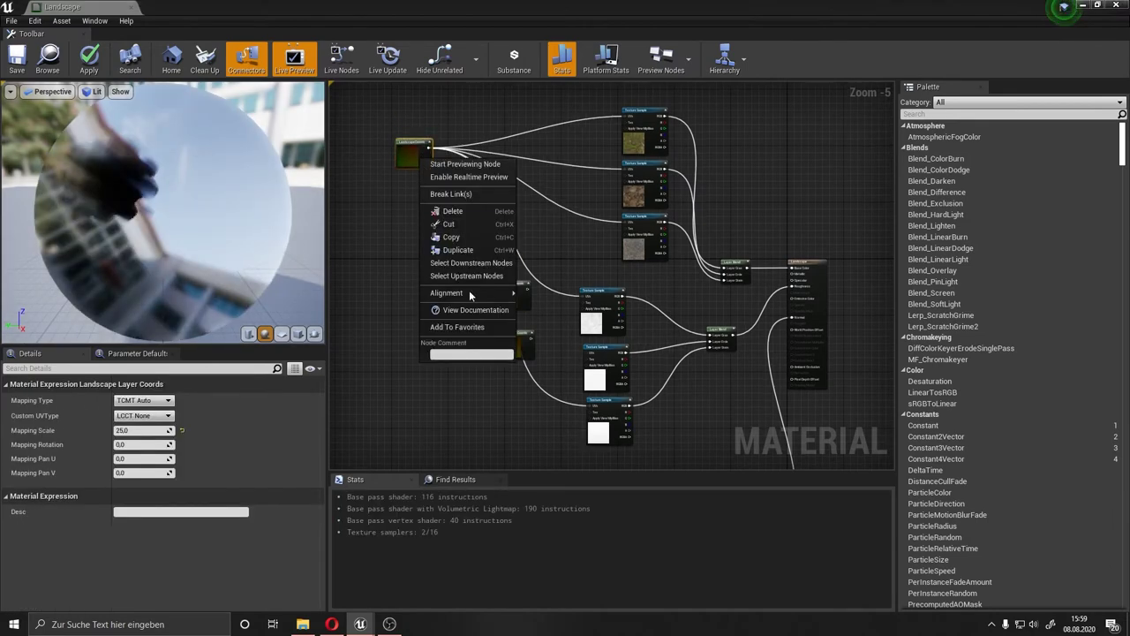
mouse_move(469, 293)
type("as")
key("Return")
Connect the lower LandscapeCoords node to another texture sample's UVs.
scroll(419, 119, "up", 2)
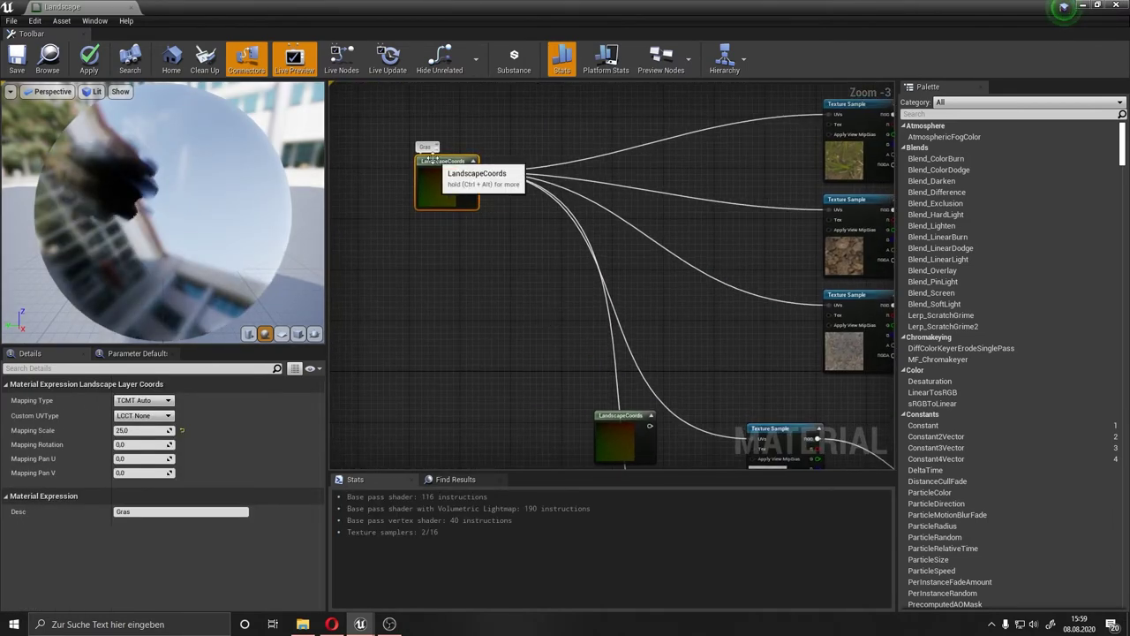
right_click_drag(424, 264, 373, 244)
mouse_move(530, 406)
left_mouse_down()
mouse_move(417, 351)
mouse_move(740, 196)
left_mouse_up()
scroll(671, 221, "down", 1)
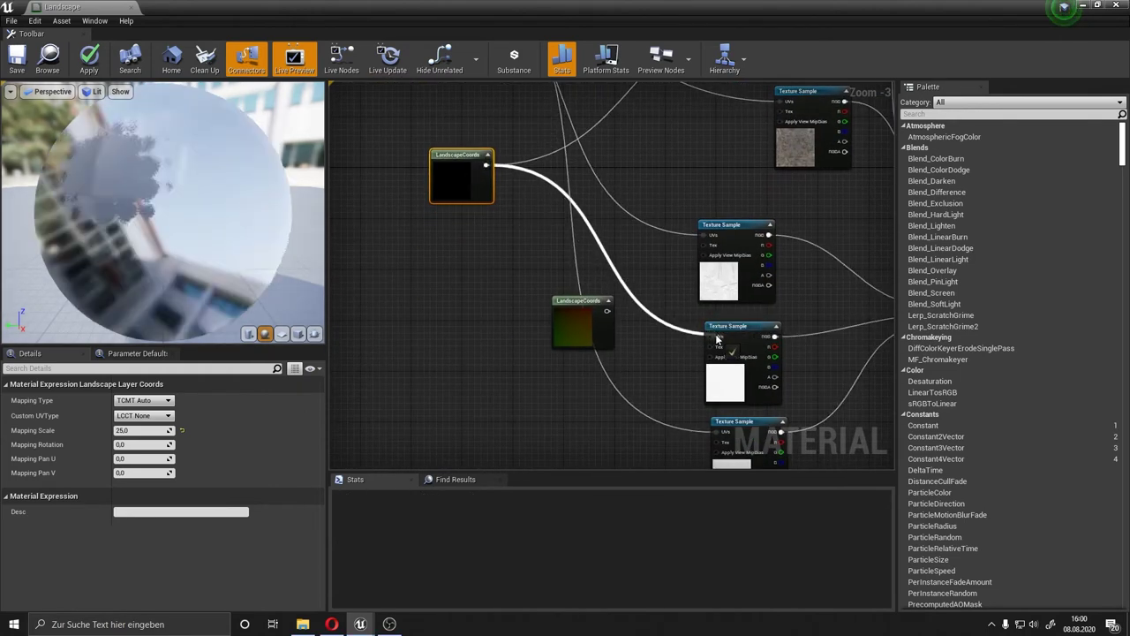
scroll(625, 222, "down", 3)
left_click(541, 242)
scroll(541, 242, "up", 3)
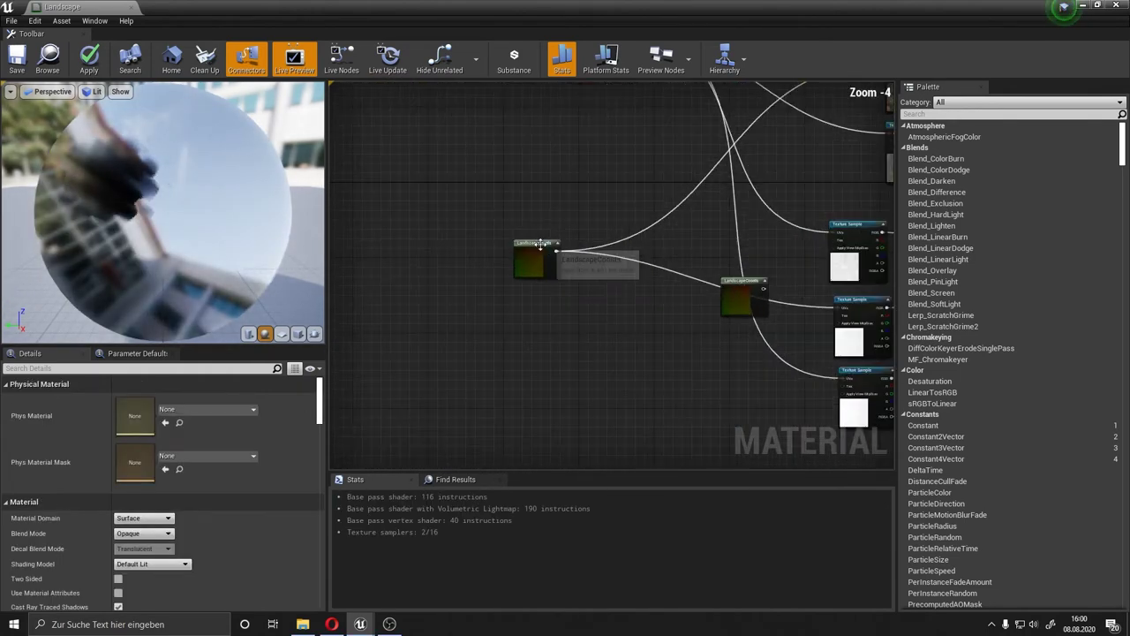
scroll(541, 242, "down", 2)
scroll(500, 182, "up", 1)
Wire the upper LandscapeCoords output toward a texture sample and reselect the coordinate nodes.
left_click(512, 140)
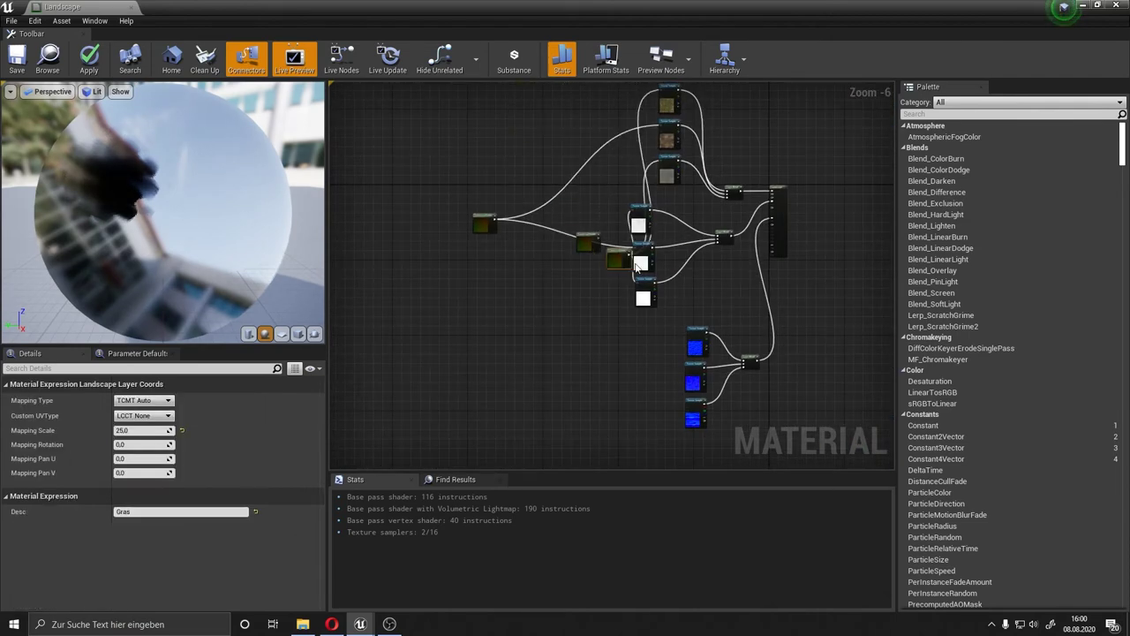
scroll(517, 136, "up", 1)
mouse_move(517, 136)
left_mouse_down()
mouse_move(518, 253)
mouse_move(732, 253)
left_mouse_up()
left_click(492, 386)
scroll(492, 386, "down", 2)
left_click(583, 382)
scroll(583, 381, "up", 2)
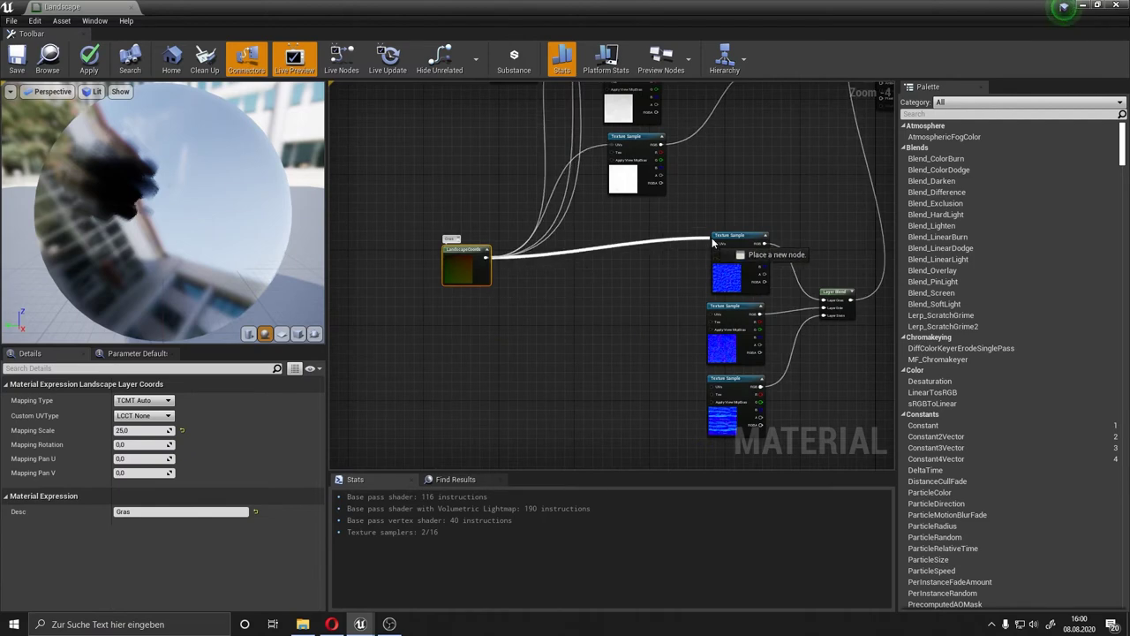
scroll(441, 217, "down", 3)
left_click(435, 287)
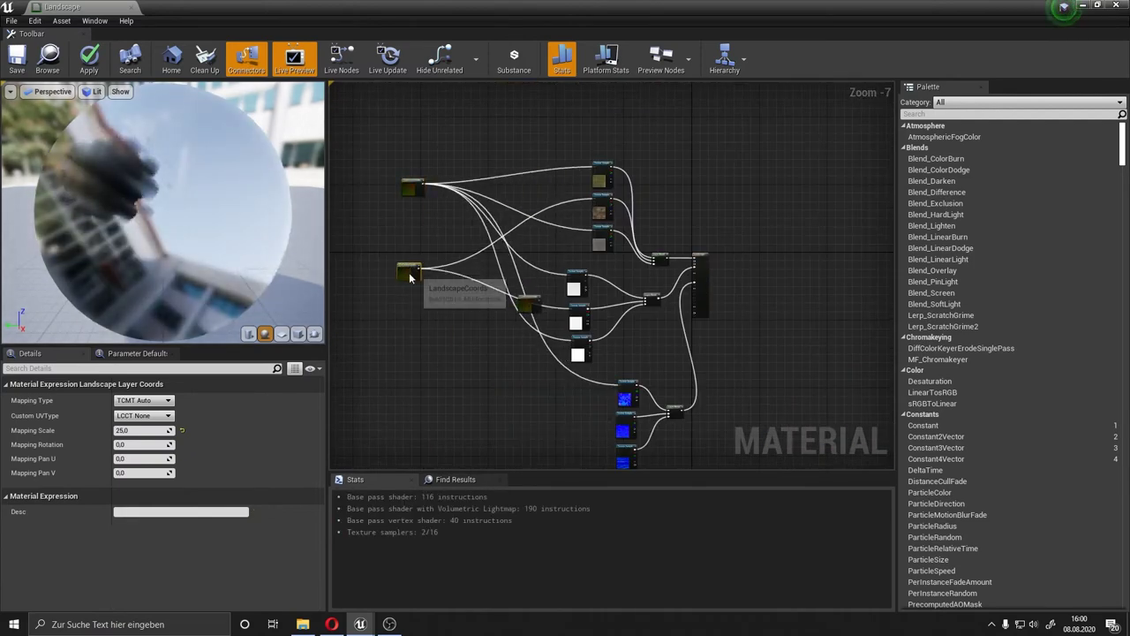
scroll(477, 256, "up", 3)
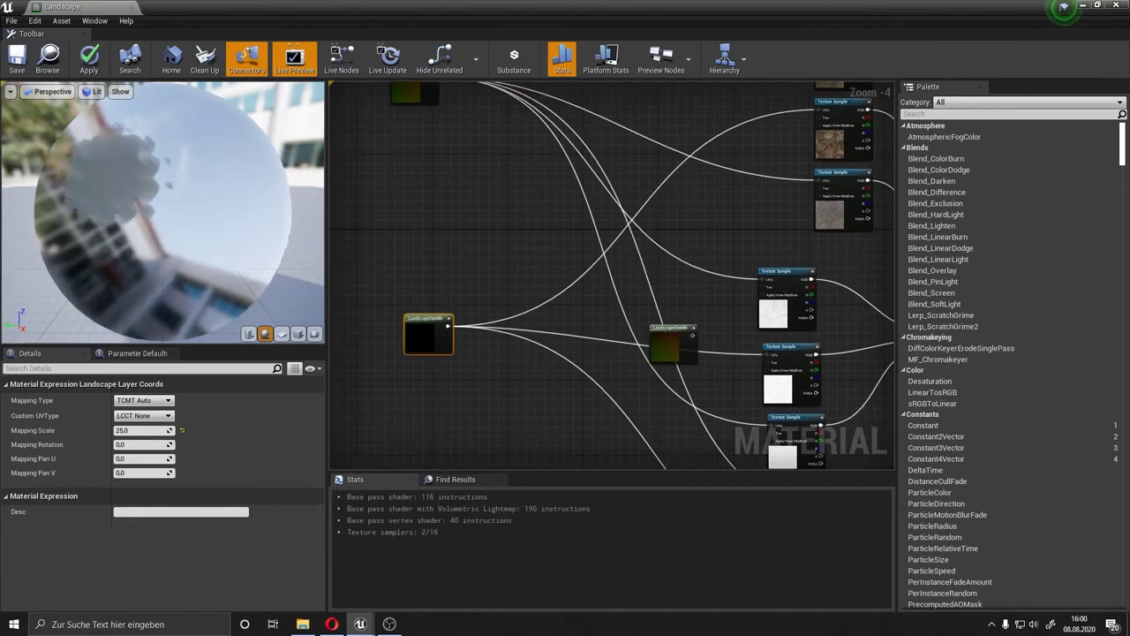
Add the node comments Erde and Stein to two LandscapeCoords nodes.
right_click(397, 252)
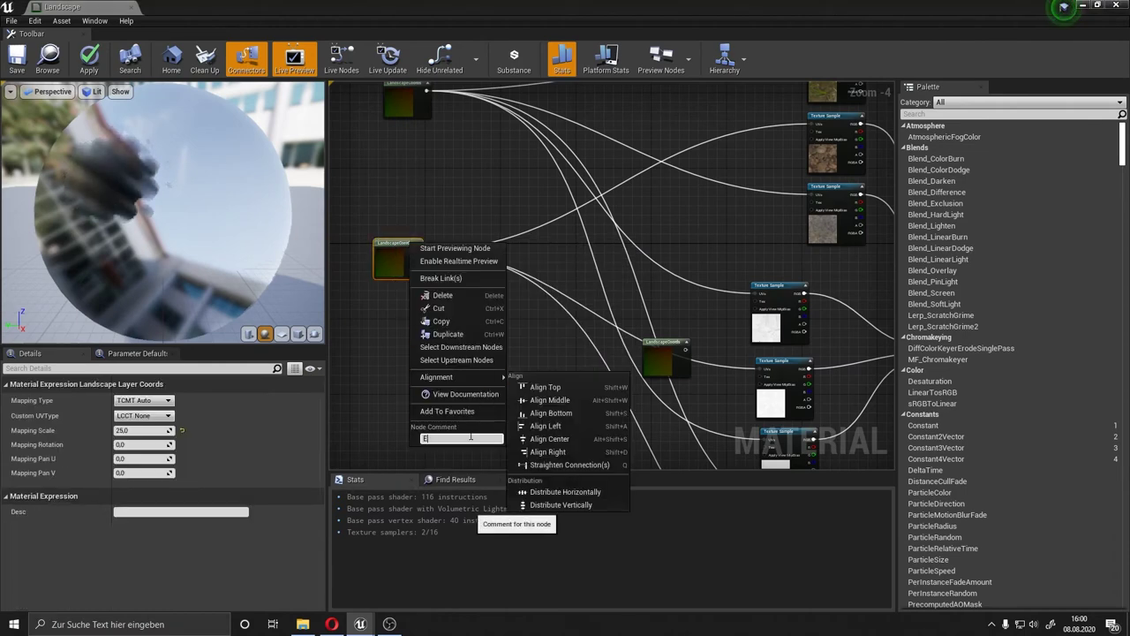
type("rde")
key("Return")
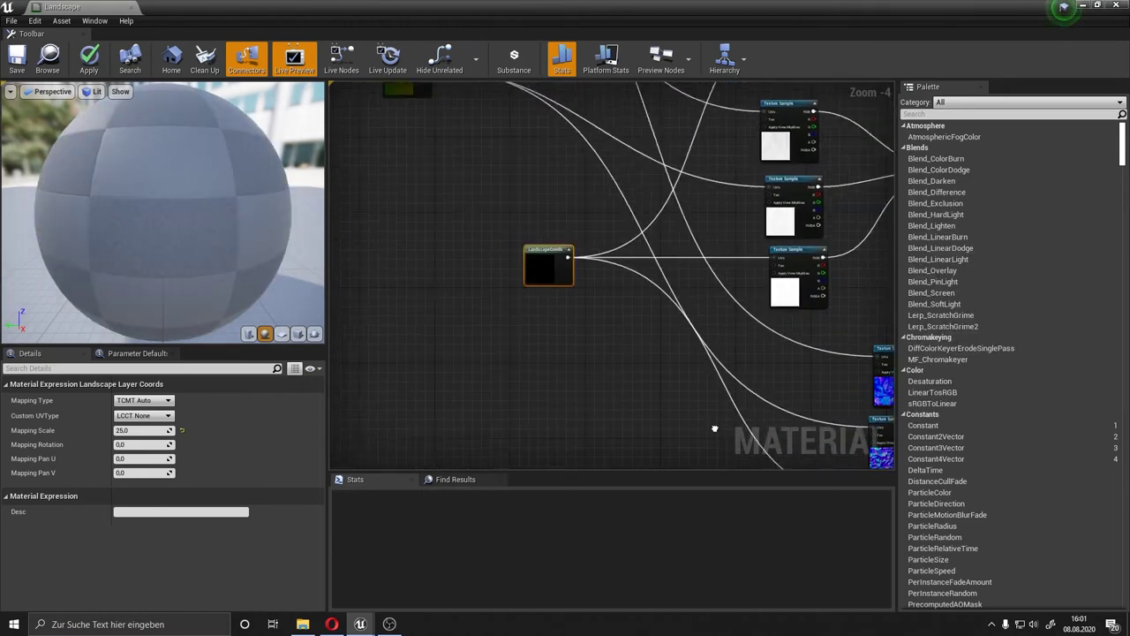
right_click(480, 265)
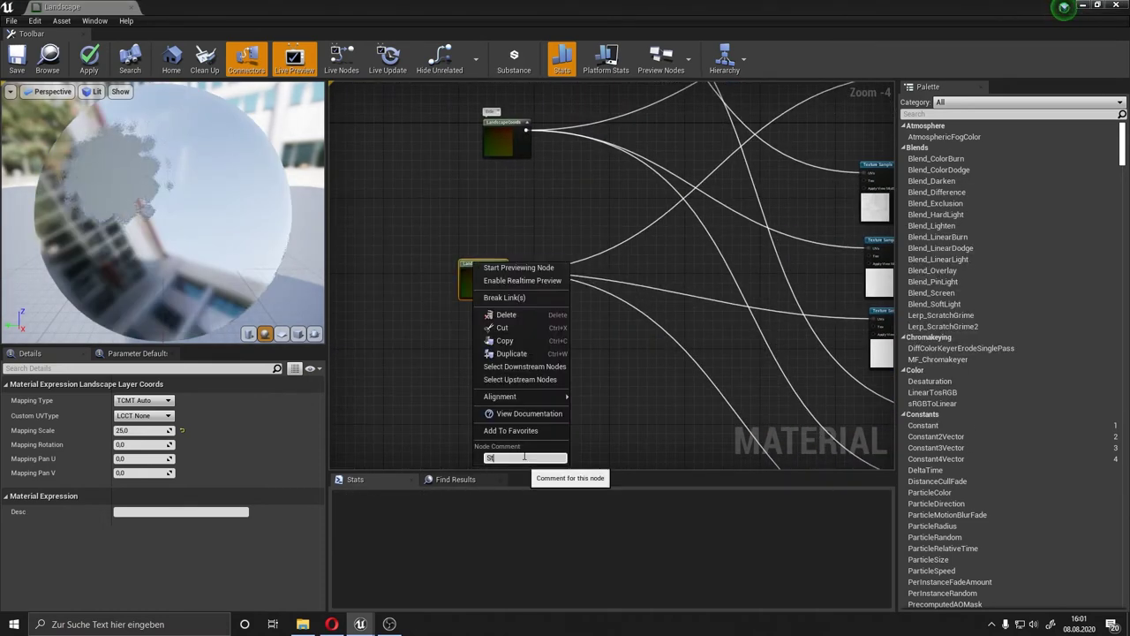
key("Return")
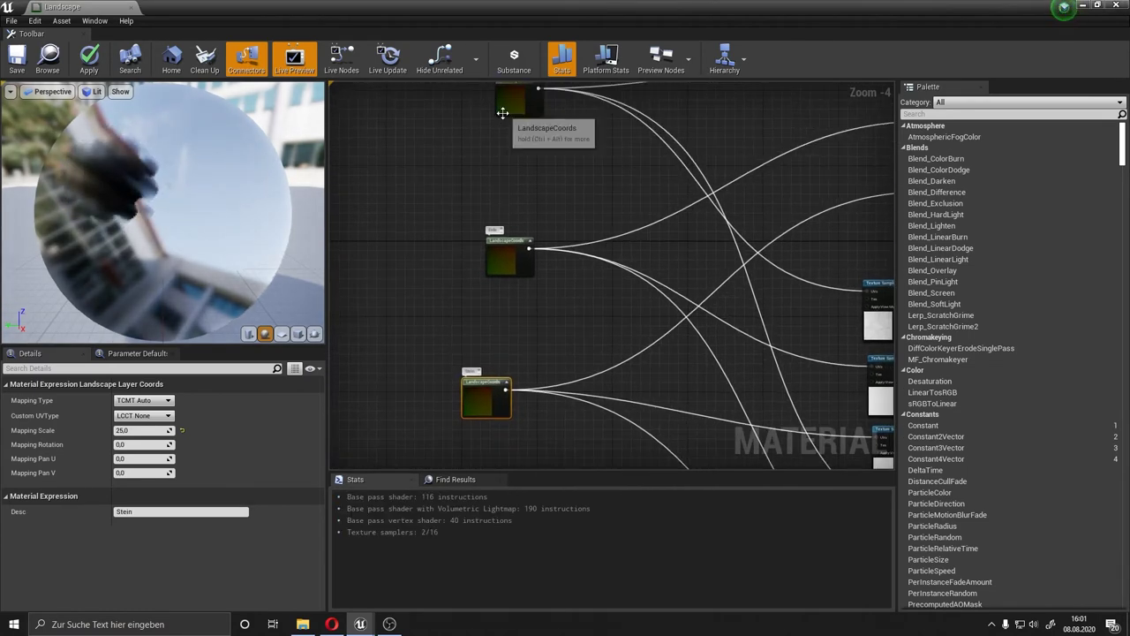
Stack the Gras coordinates node and the third coordinates node in a column with the others.
left_click_drag(503, 113, 474, 197)
left_click_drag(464, 388, 474, 320)
left_click(578, 321)
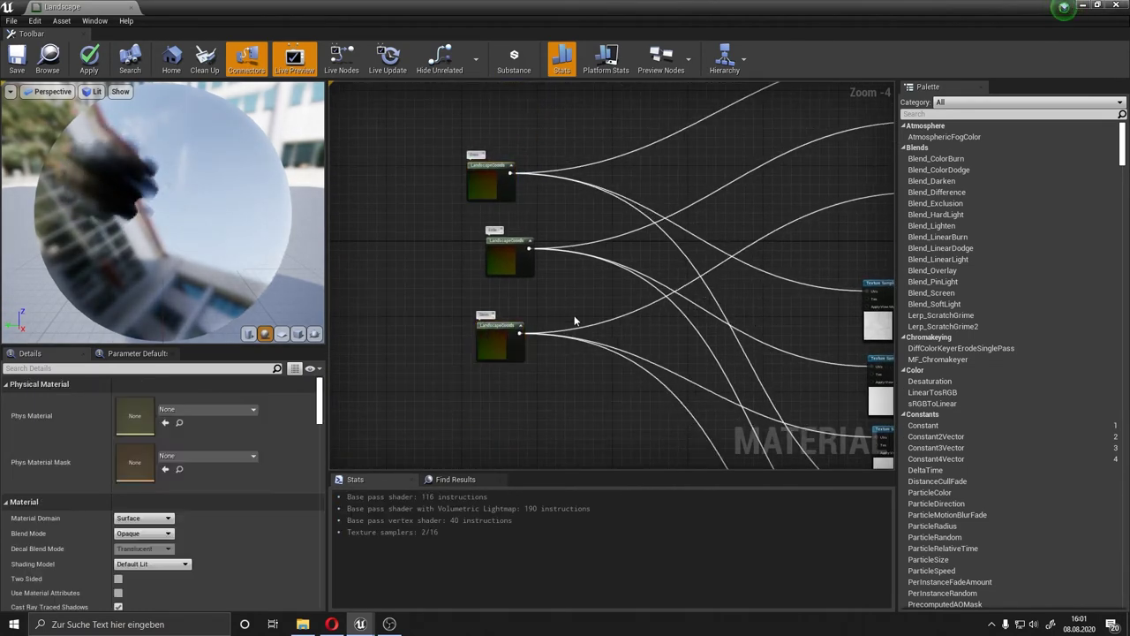
Pan to show the whole material and reposition the three white texture sample nodes.
scroll(578, 321, "down", 4)
right_click_drag(627, 416, 590, 295)
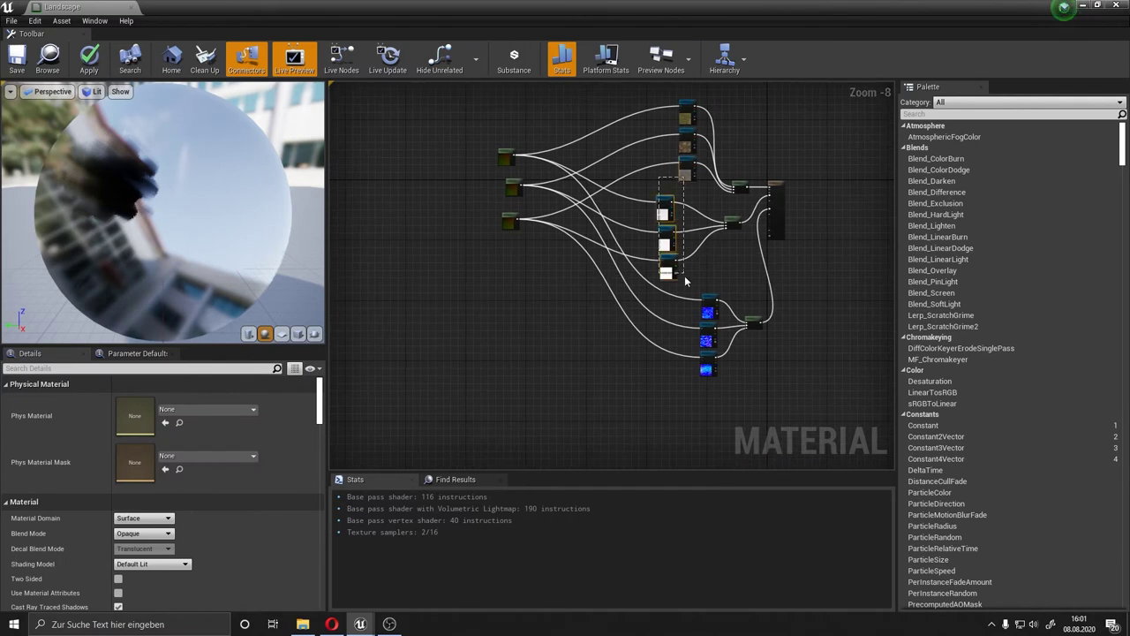
mouse_move(655, 171)
left_mouse_down()
mouse_move(671, 273)
mouse_move(686, 275)
mouse_move(683, 262)
left_mouse_up()
key("ctrl+z")
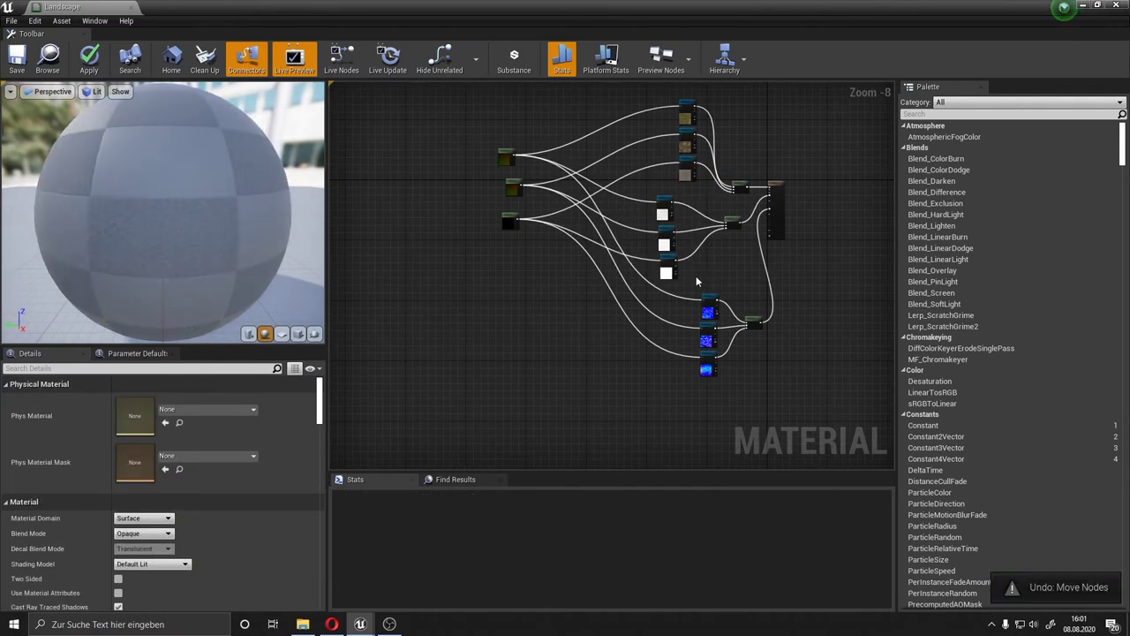
left_click(651, 210)
left_click_drag(650, 211, 687, 204)
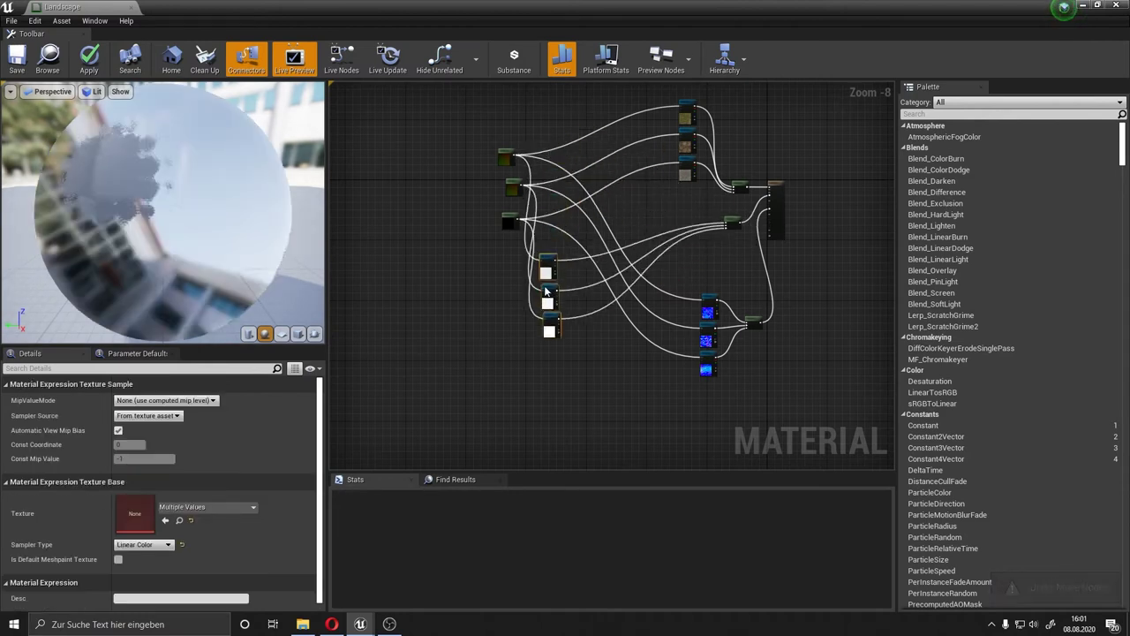
Wrap the normal-map nodes in a Normal comment box.
right_click(752, 327)
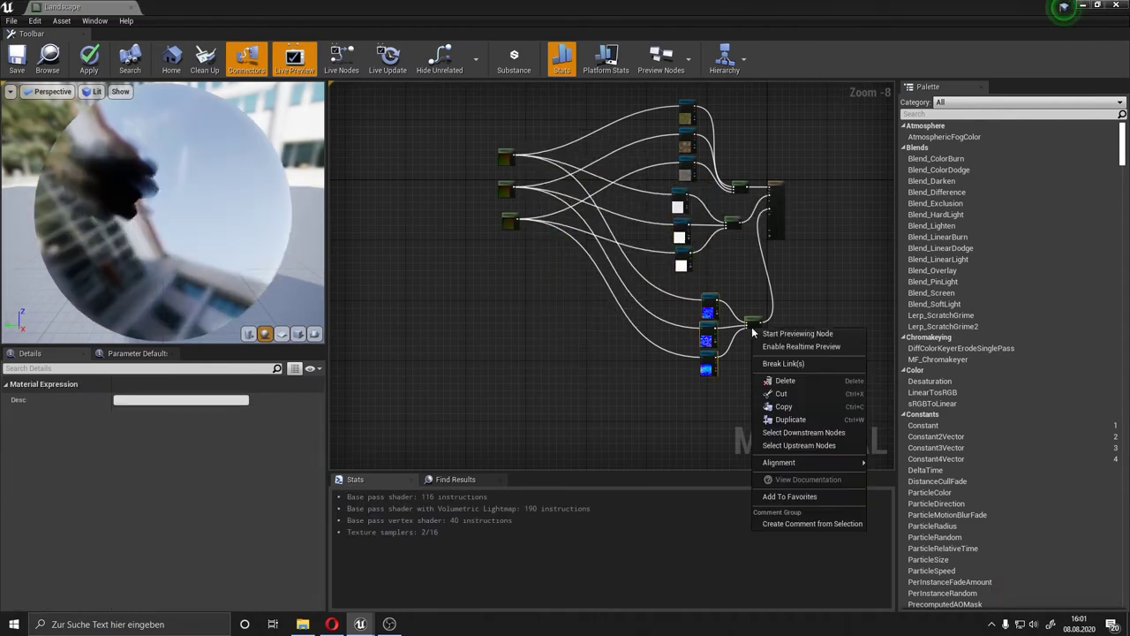
left_click(826, 525)
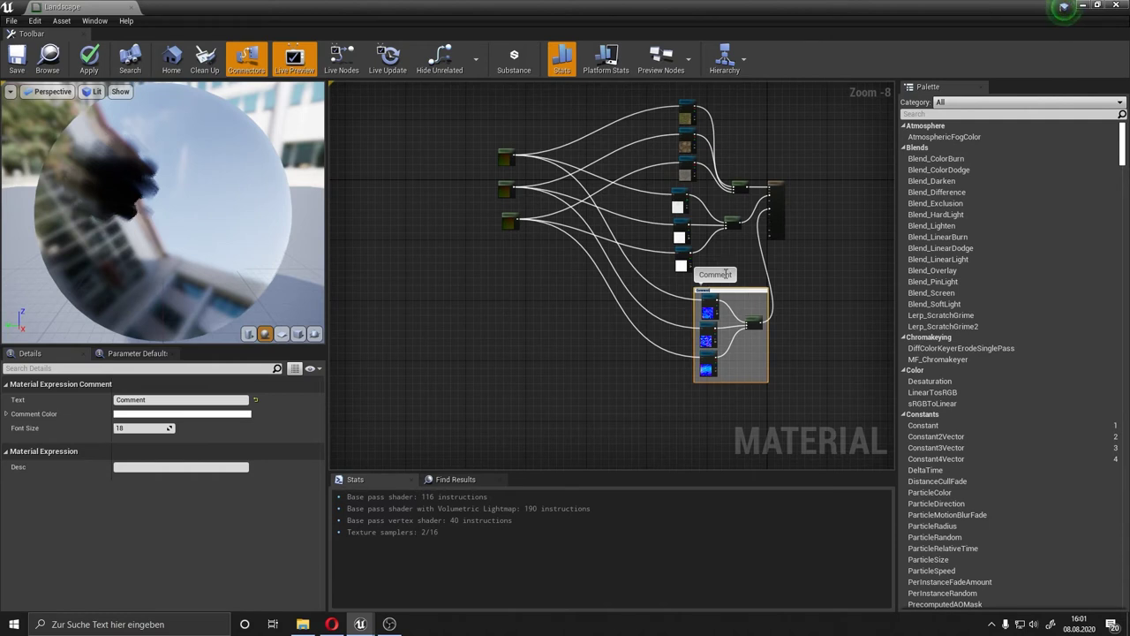
left_click(832, 333)
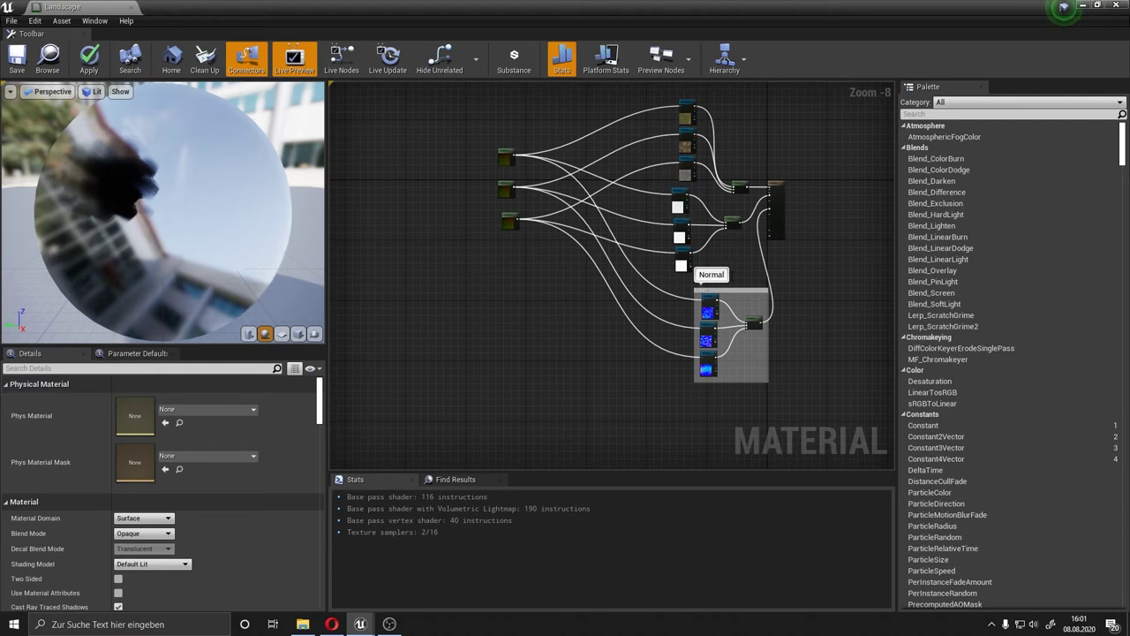
Group the white roughness nodes and their blend under a Roughness comment, moving Normal lower.
mouse_move(654, 184)
left_mouse_down()
mouse_move(735, 276)
mouse_move(702, 266)
left_mouse_up()
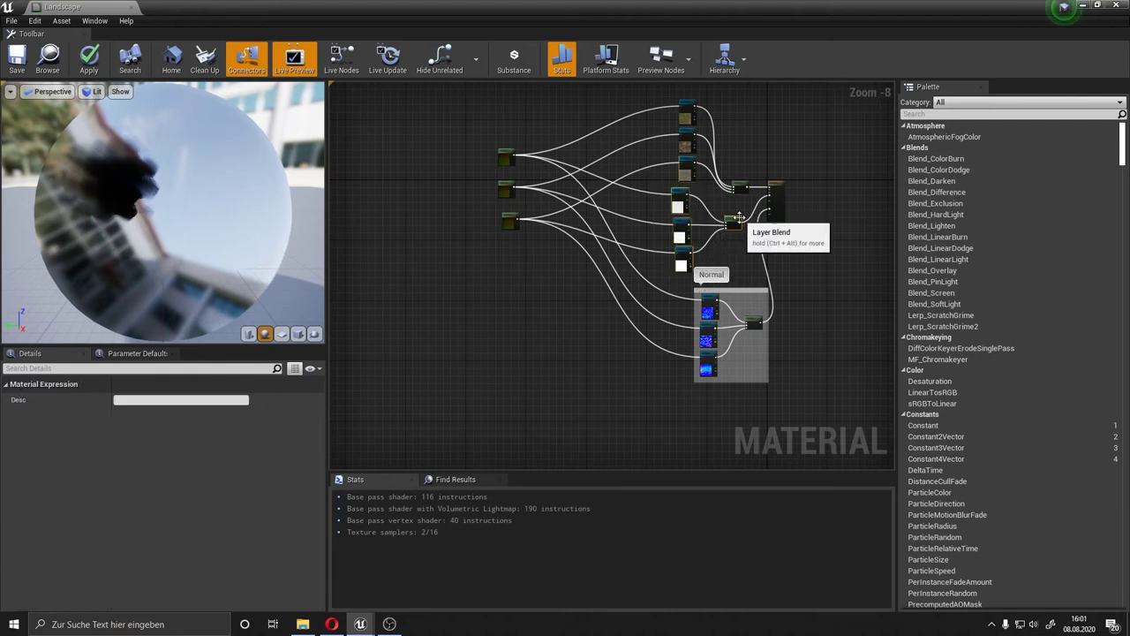
right_click(731, 221)
left_click_drag(736, 291, 728, 342)
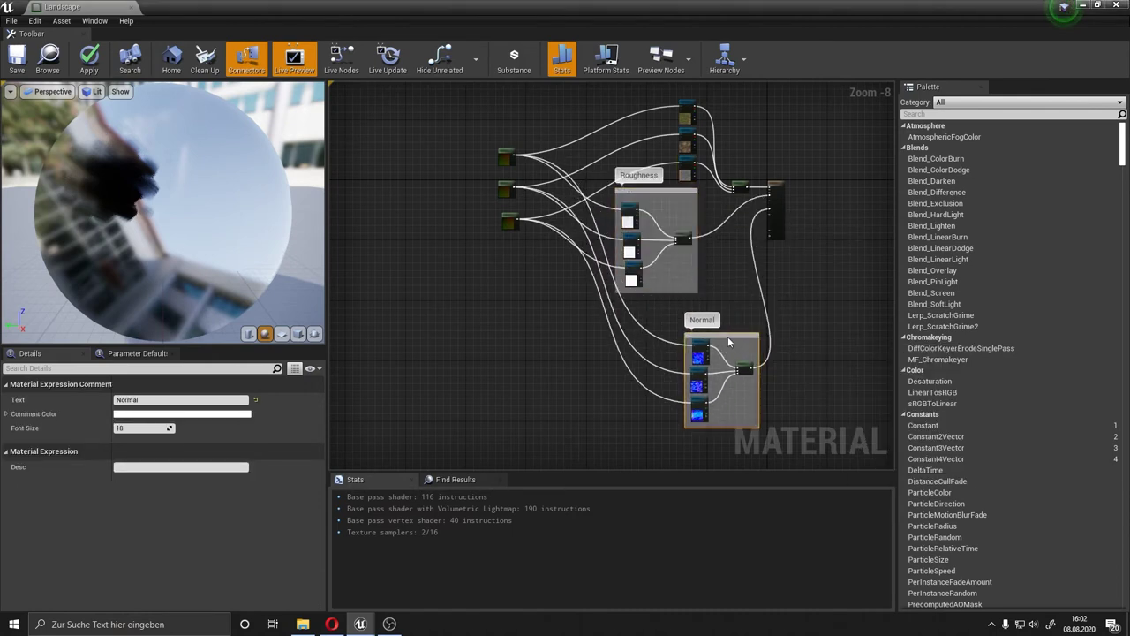
Gather the base colour nodes and Layer Blend into a BaseColor comment box and fit all three groups.
mouse_move(737, 188)
left_mouse_down()
mouse_move(731, 130)
mouse_move(680, 174)
left_mouse_up()
right_click(731, 144)
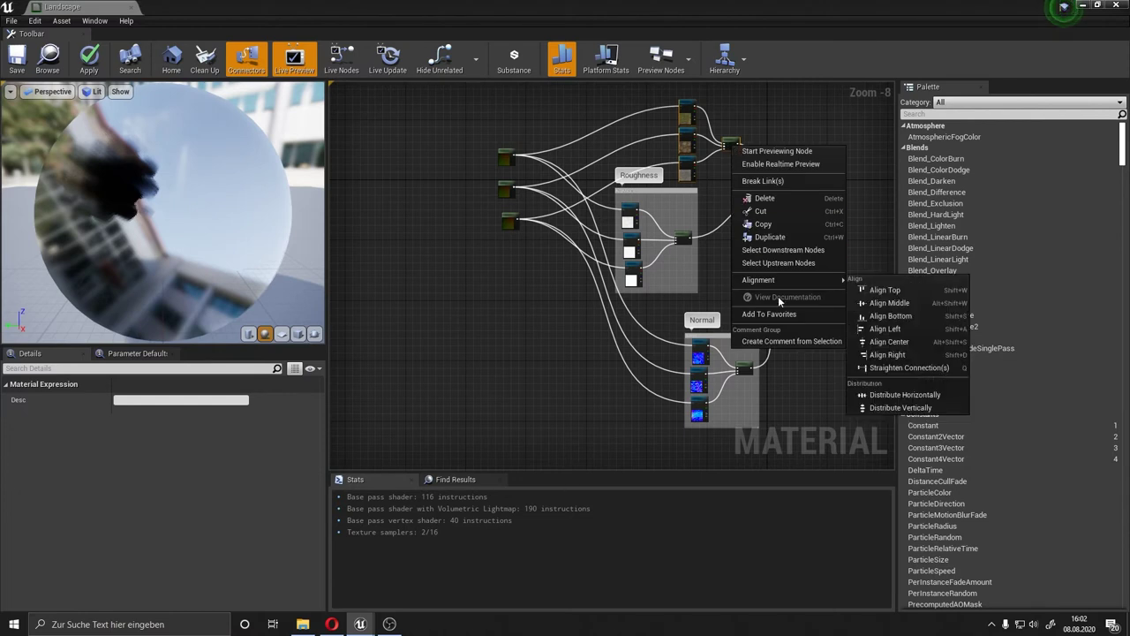
left_click(788, 346)
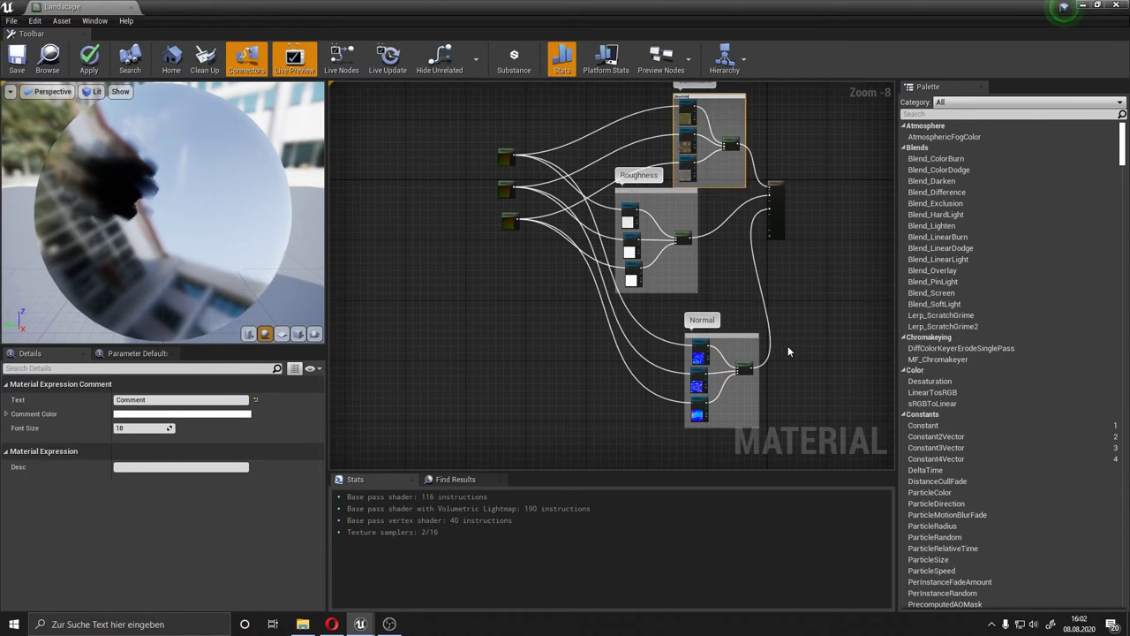
right_click_drag(788, 352, 778, 422)
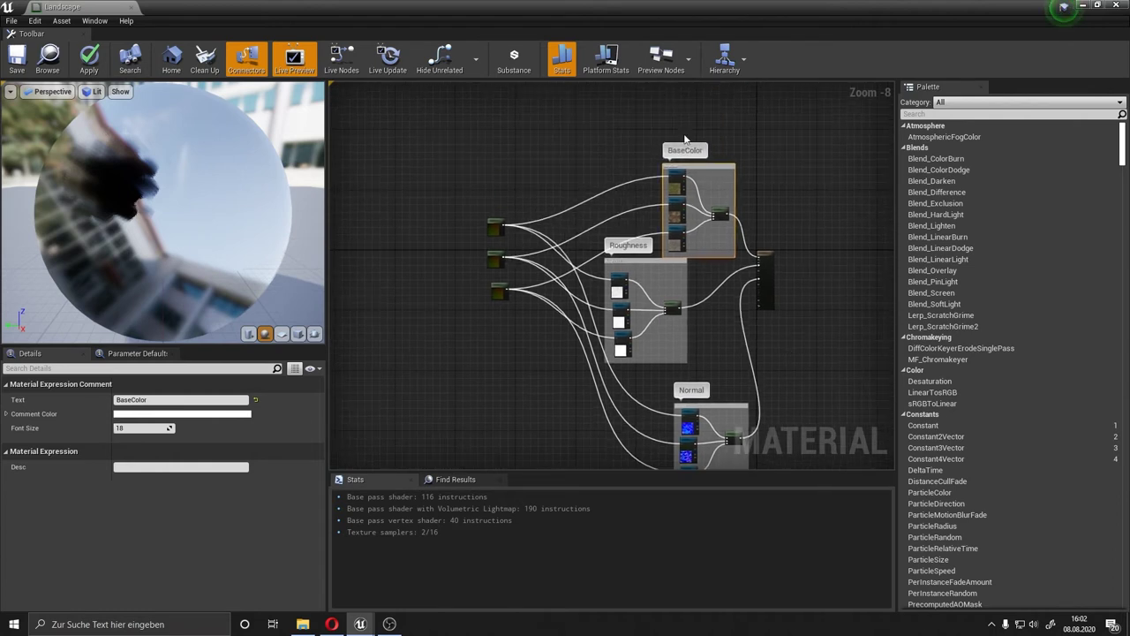
left_click_drag(695, 165, 696, 149)
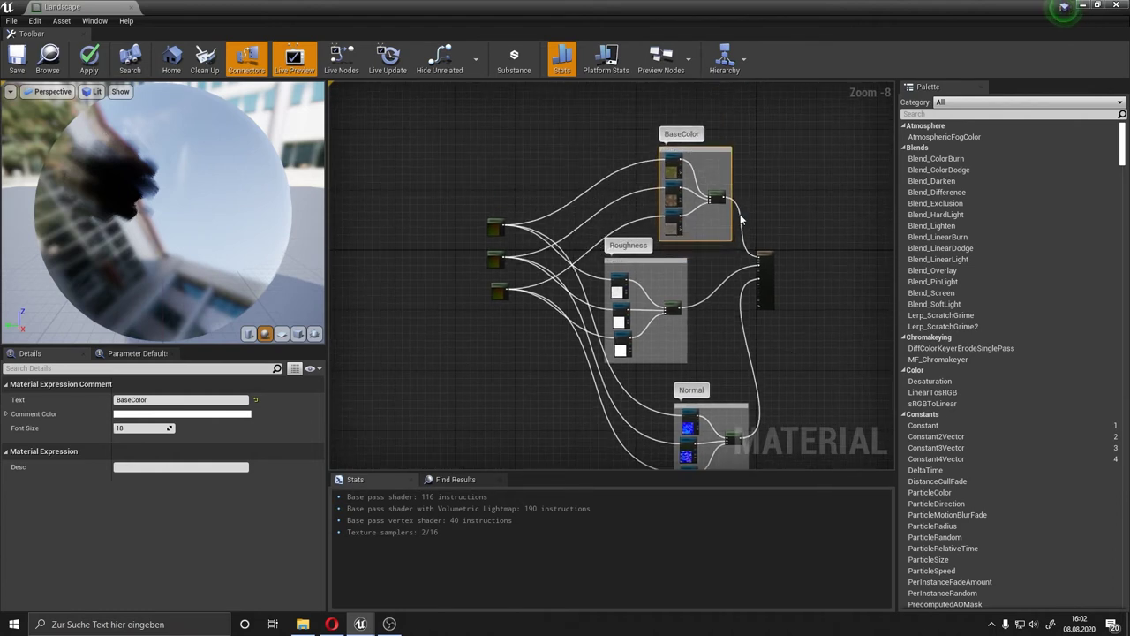
mouse_move(798, 310)
right_mouse_down()
mouse_move(798, 230)
mouse_move(752, 259)
right_mouse_up()
scroll(797, 231, "down", 1)
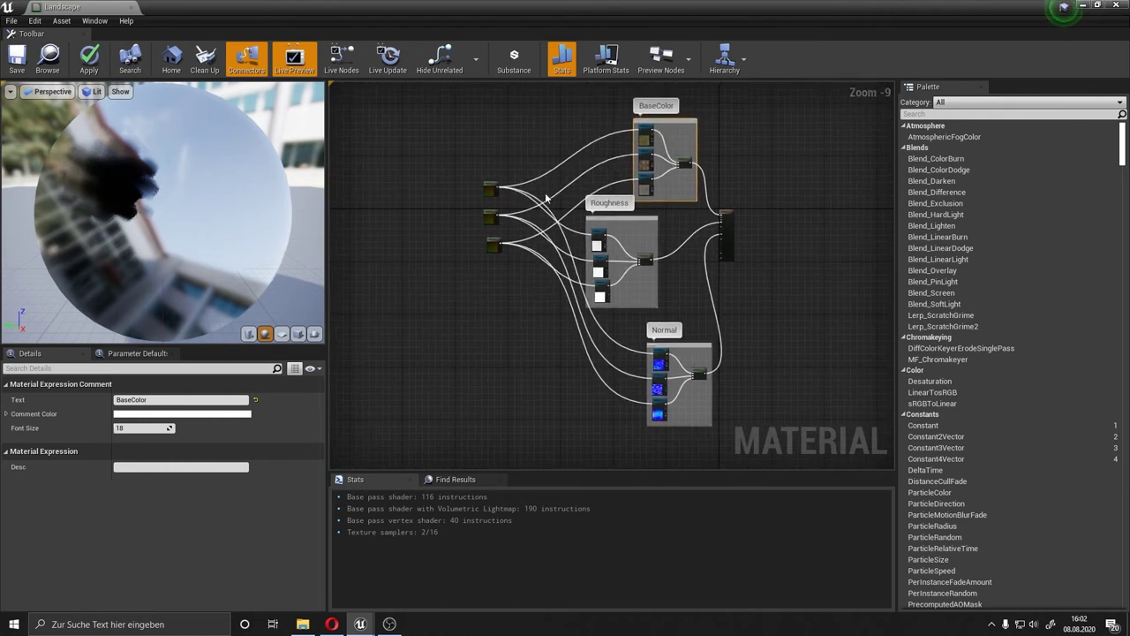
left_click(459, 171)
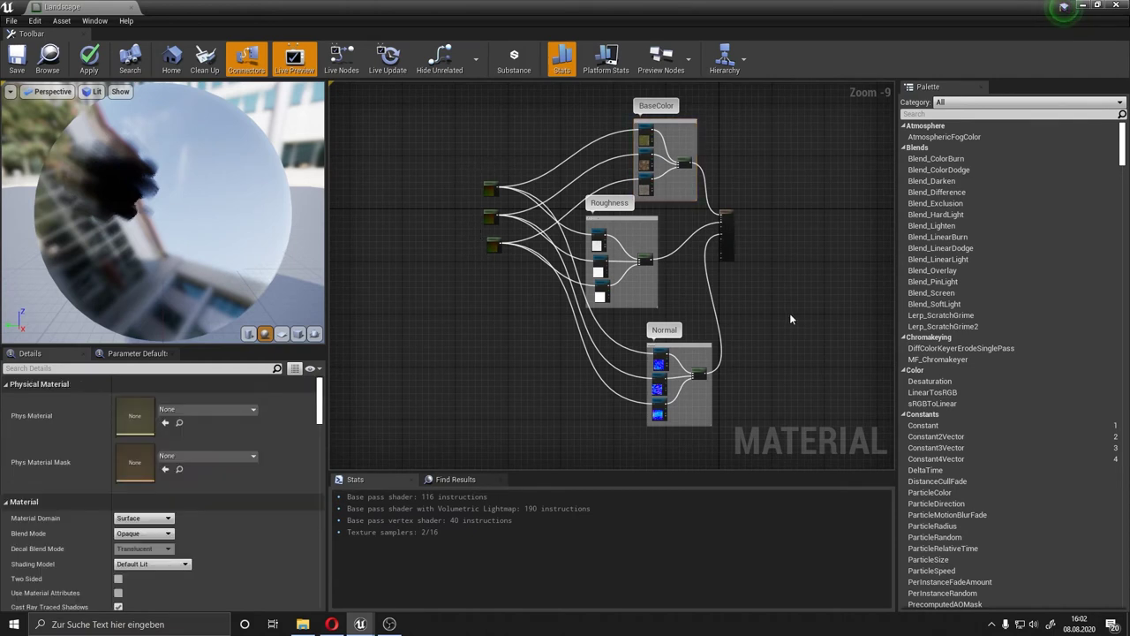
Save the Landscape material with Ctrl+S, inspect the preview sphere, then close the material editor.
key("ctrl+s")
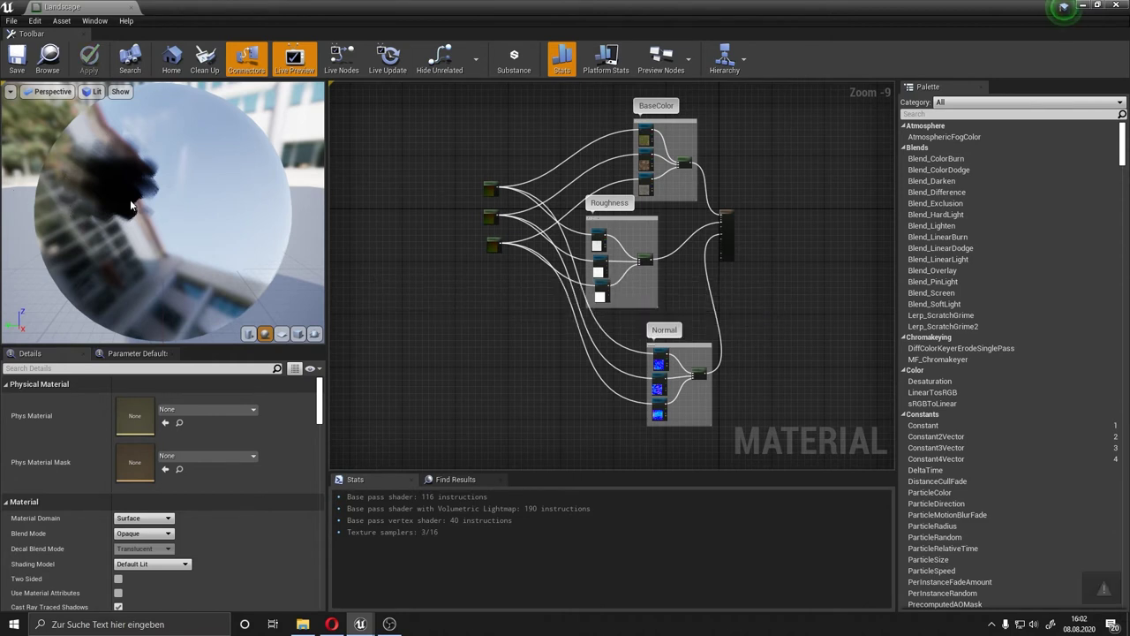
mouse_move(129, 202)
left_mouse_down()
mouse_move(212, 208)
mouse_move(129, 199)
left_mouse_up()
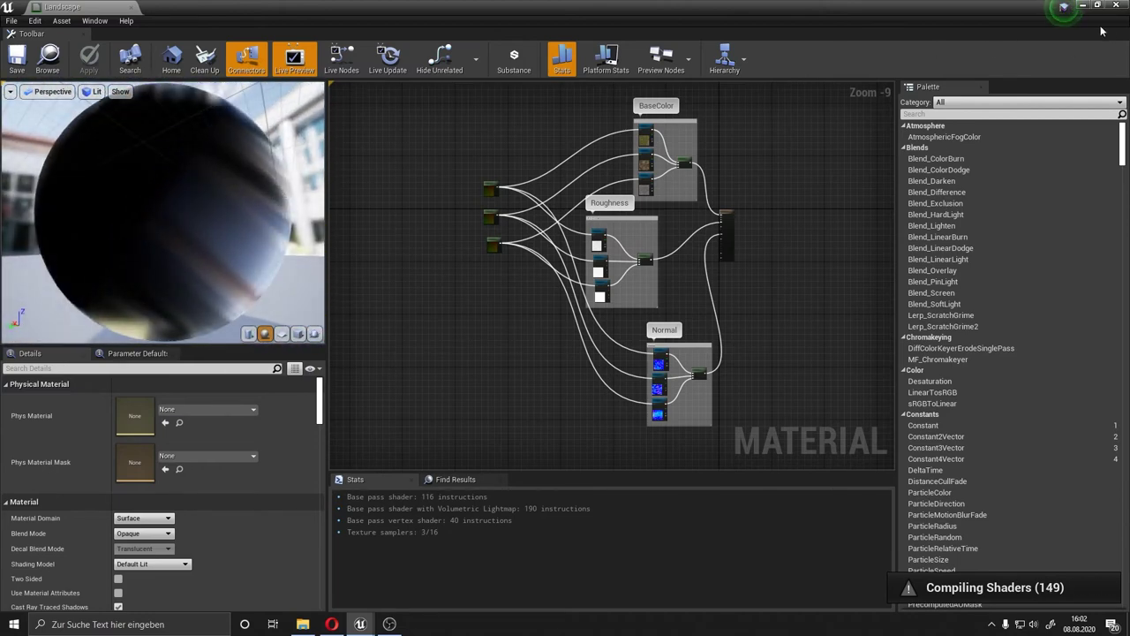
left_click_drag(1060, 11, 943, 64)
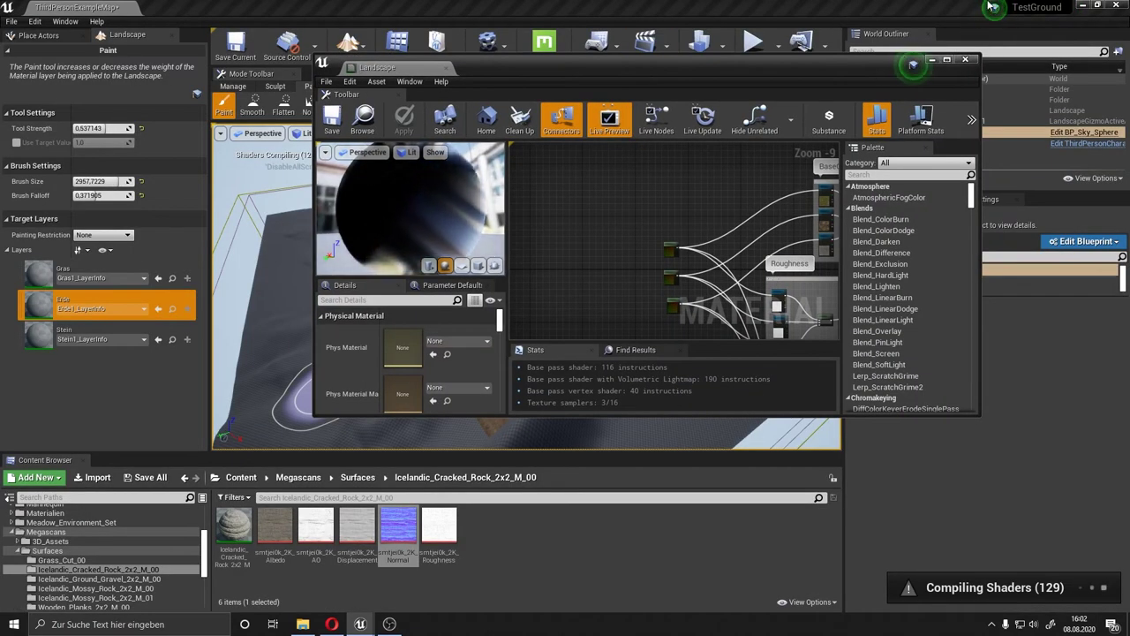
left_click(962, 61)
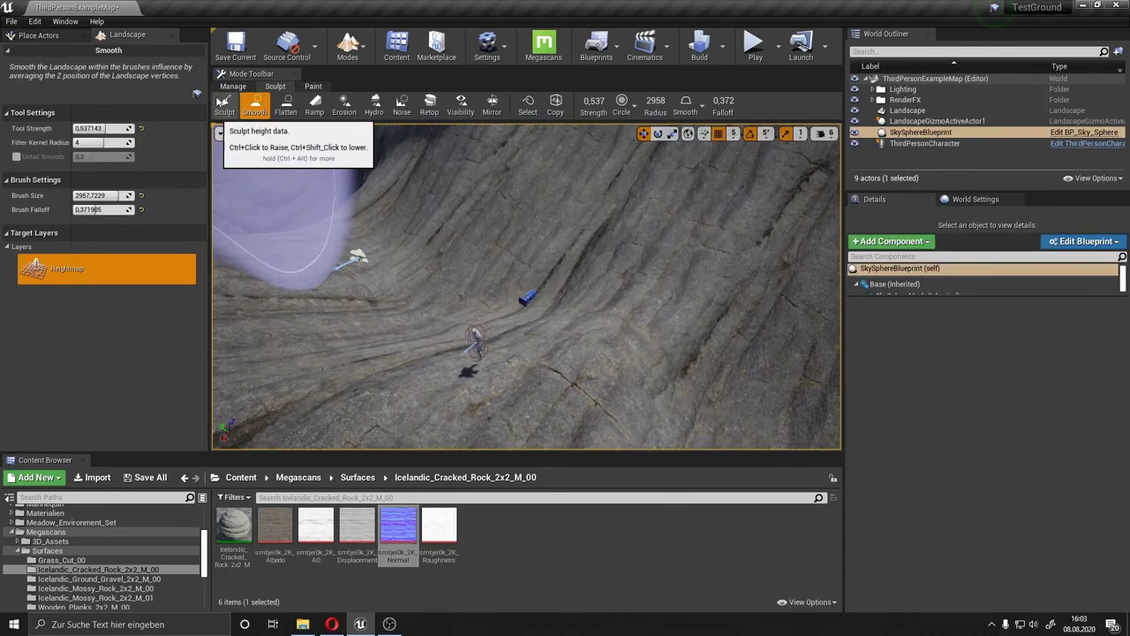
Raise a large mass of terrain with the Sculpt tool and view the resulting rocky peaks.
left_click(224, 104)
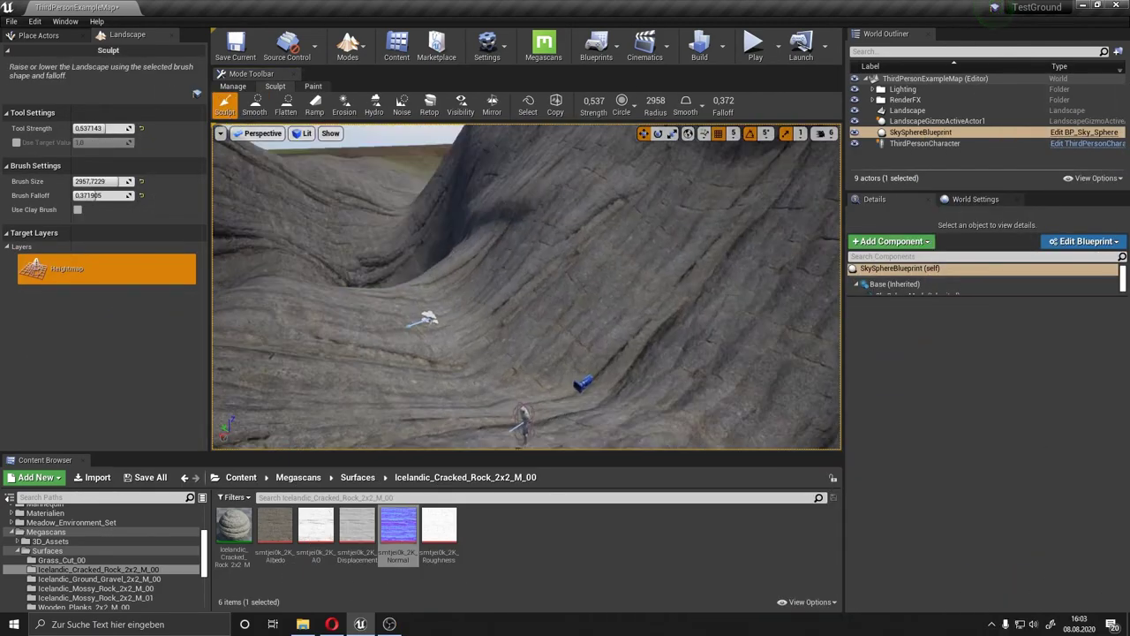
right_click_drag(481, 258, 481, 258)
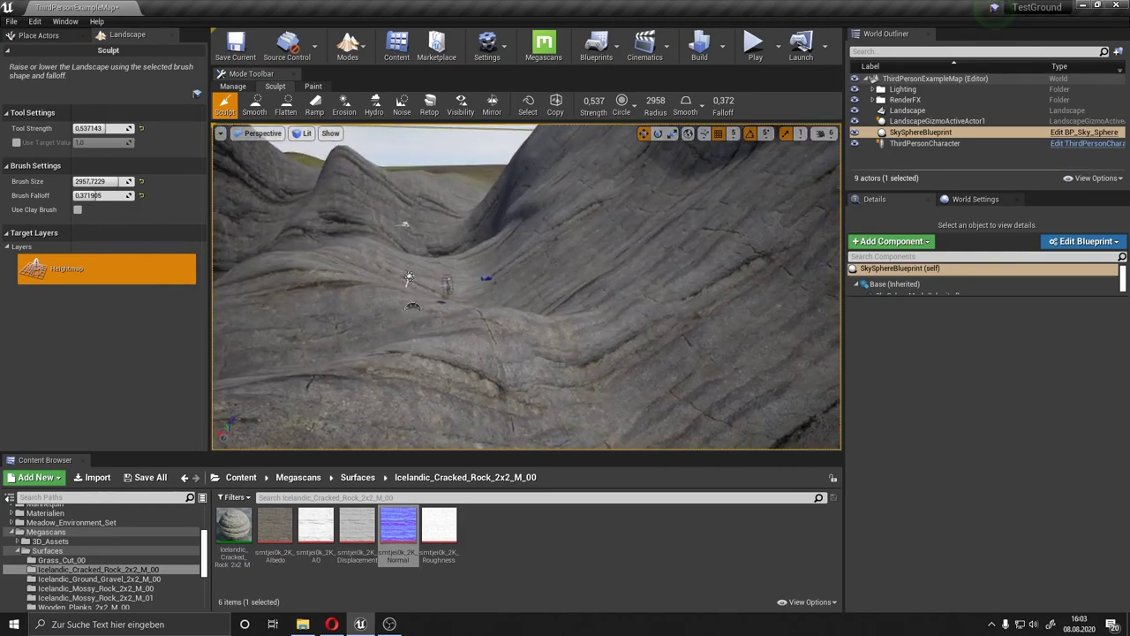
right_click_drag(482, 258, 495, 297)
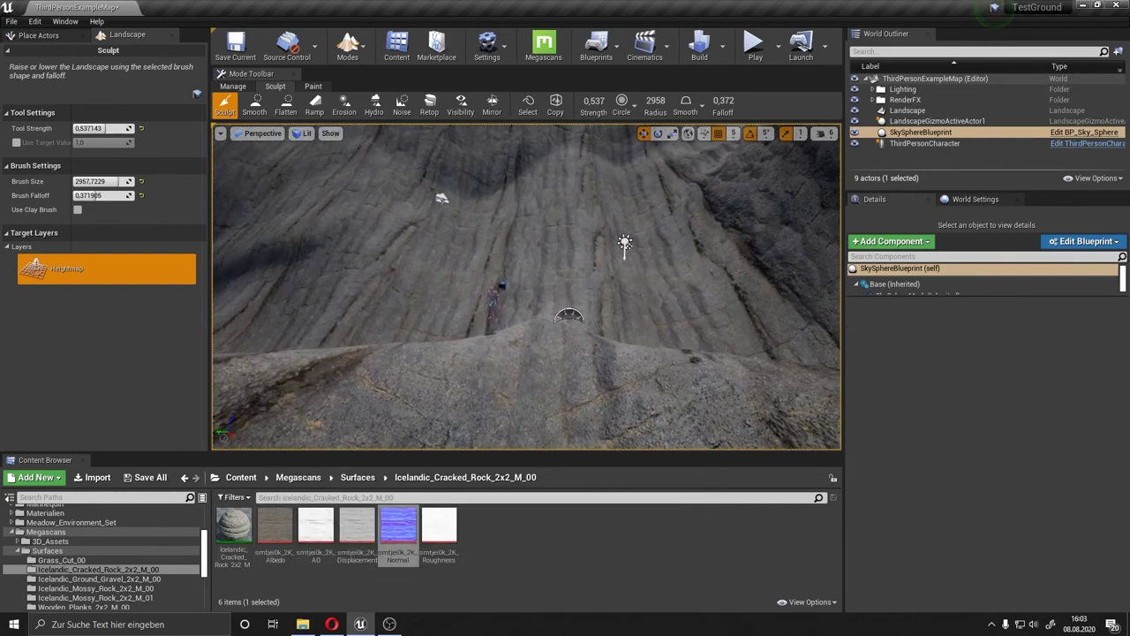
left_click_drag(495, 297, 576, 330)
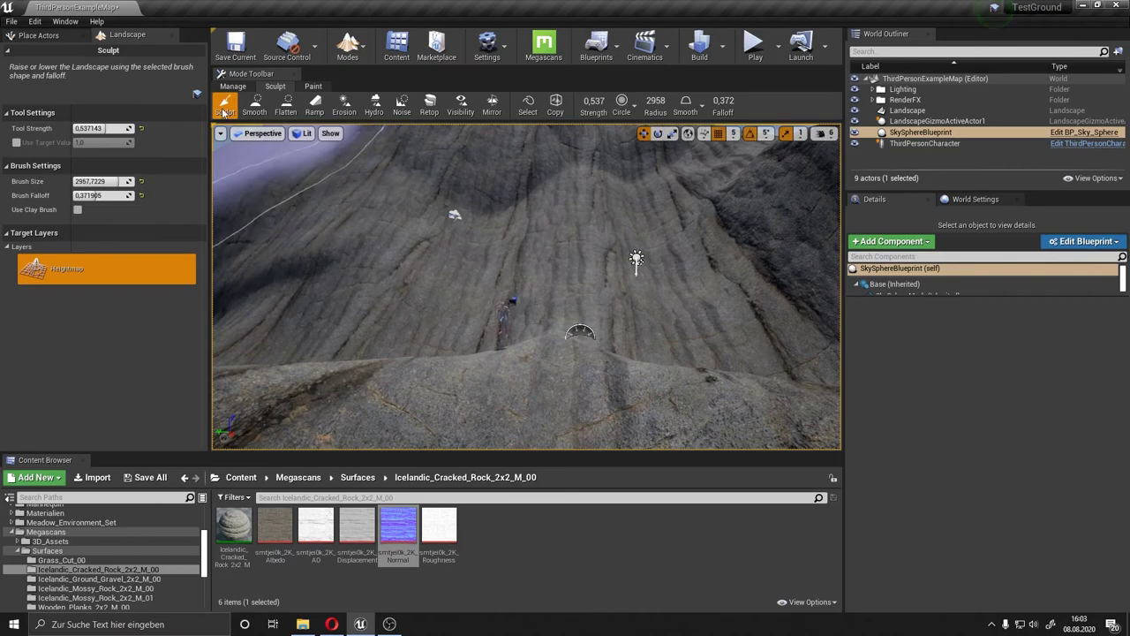
right_click_drag(466, 315, 441, 300)
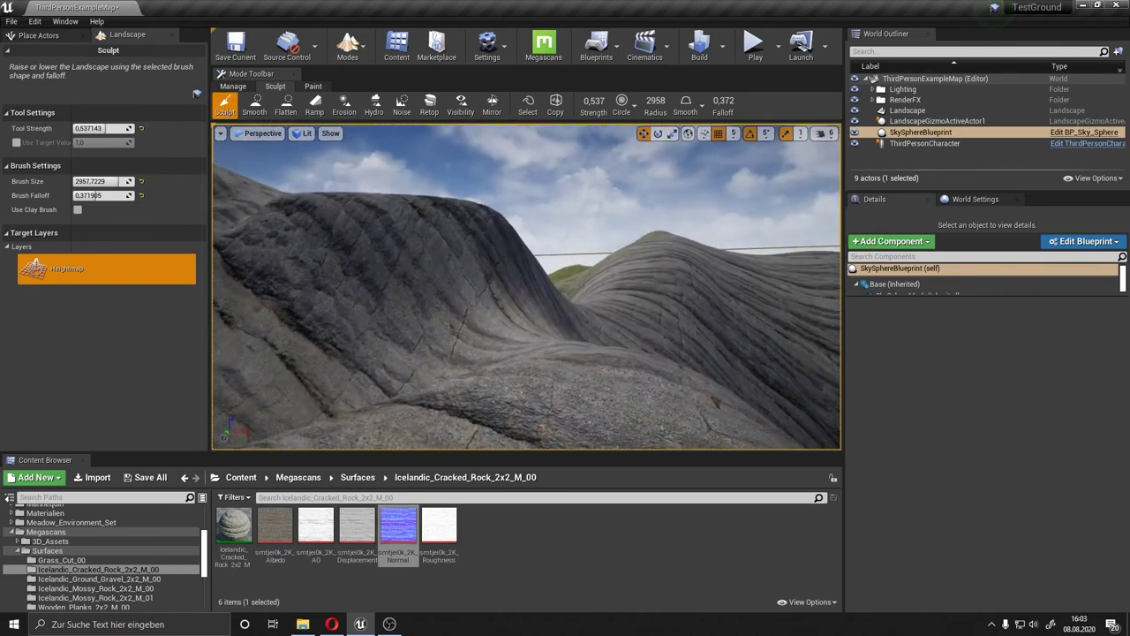
right_click_drag(526, 287, 494, 291)
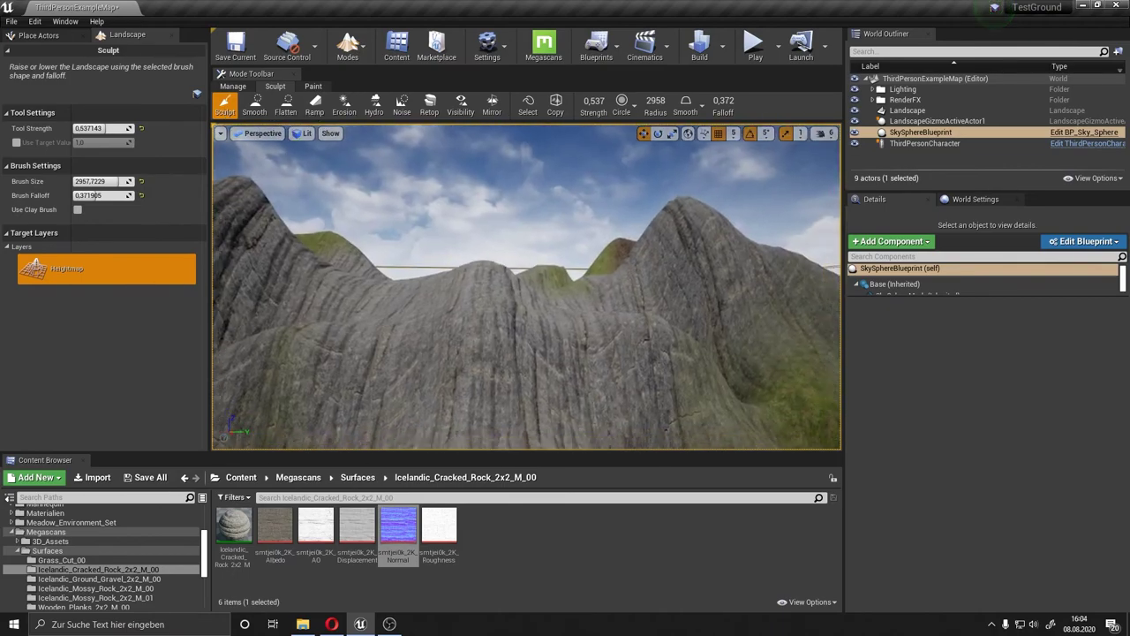
mouse_move(623, 285)
right_mouse_down()
mouse_move(698, 358)
mouse_move(667, 305)
mouse_move(554, 329)
mouse_move(620, 277)
right_mouse_up()
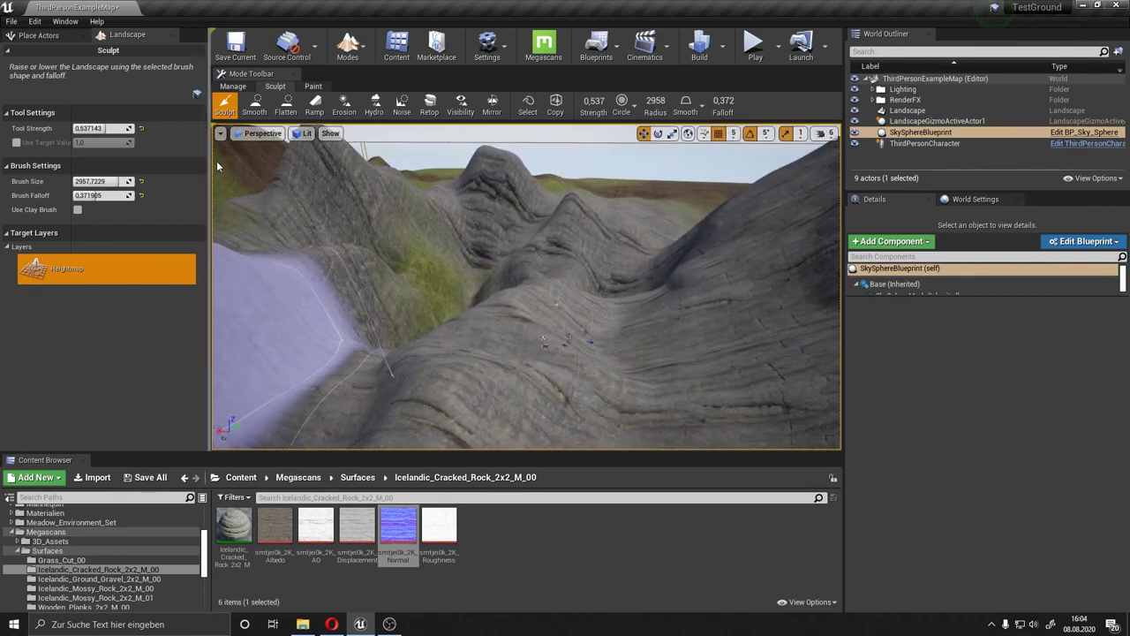
Switch to Paint mode and move the material editor window out of the way.
left_click(313, 86)
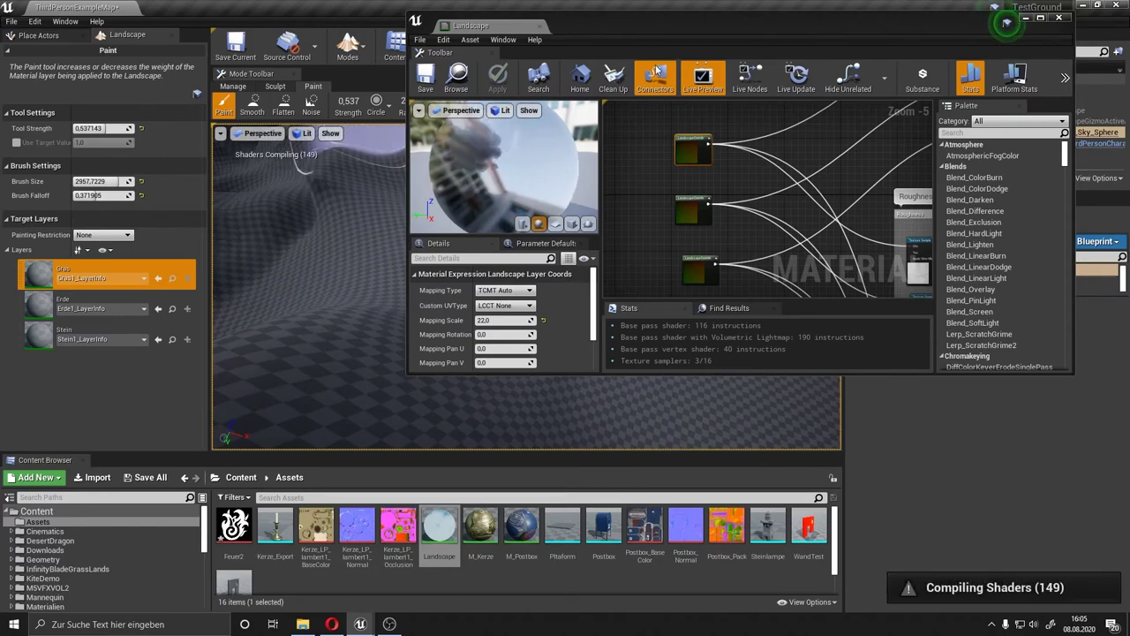
left_click_drag(642, 27, 568, 76)
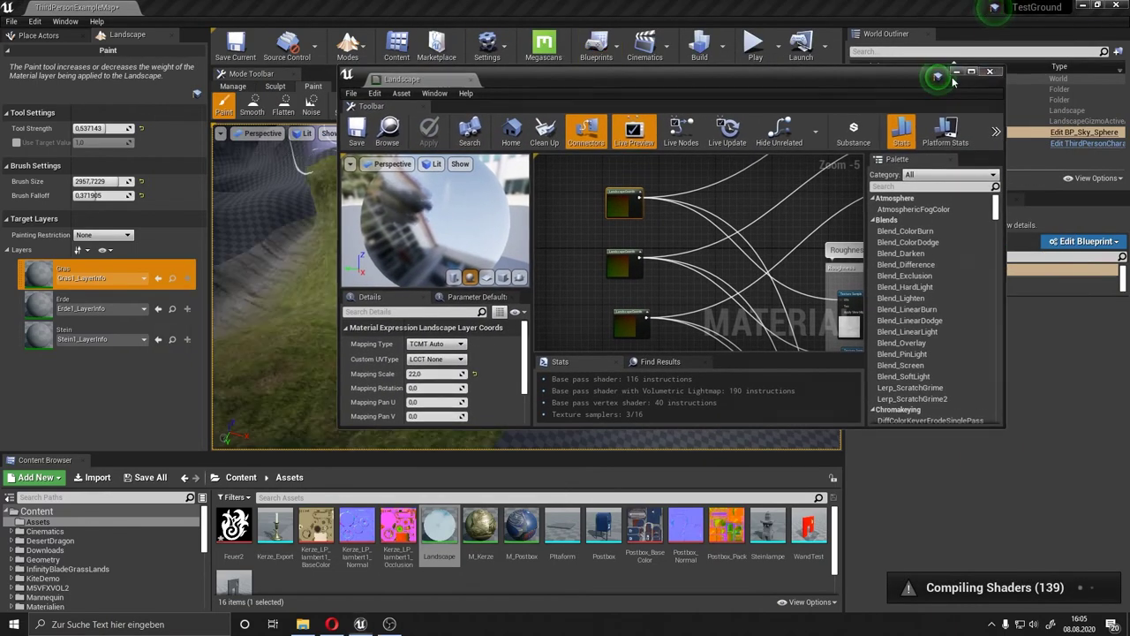
left_click(939, 76)
right_click_drag(527, 287, 527, 287)
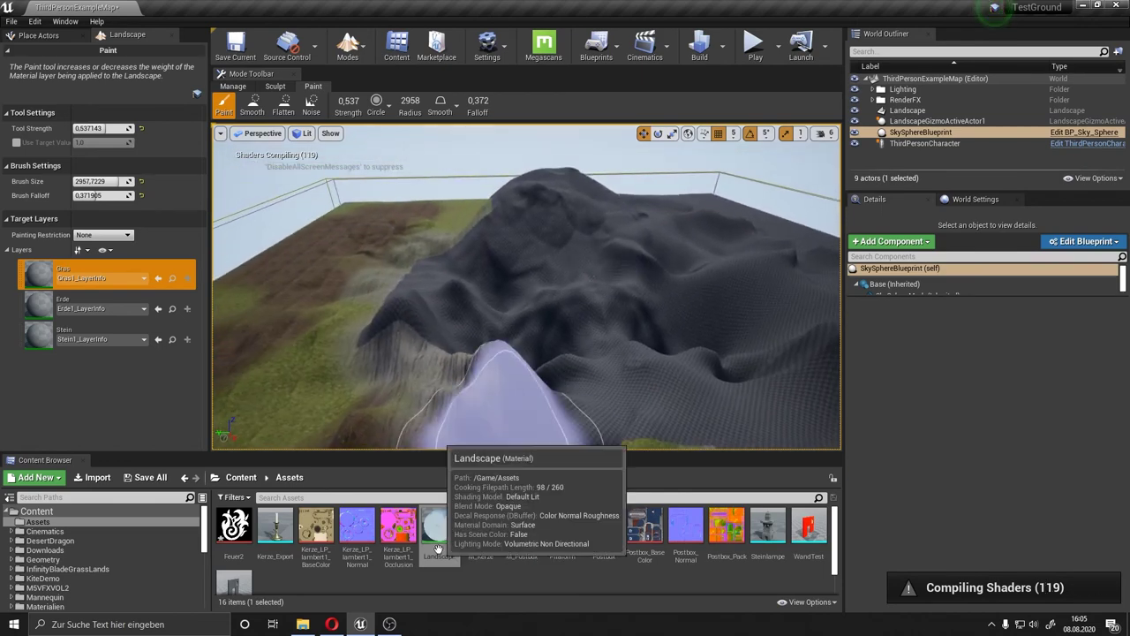
Set the Landscape Layer Coords Mapping Rotation to 90 in the Landscape material and save it.
double_click(440, 540)
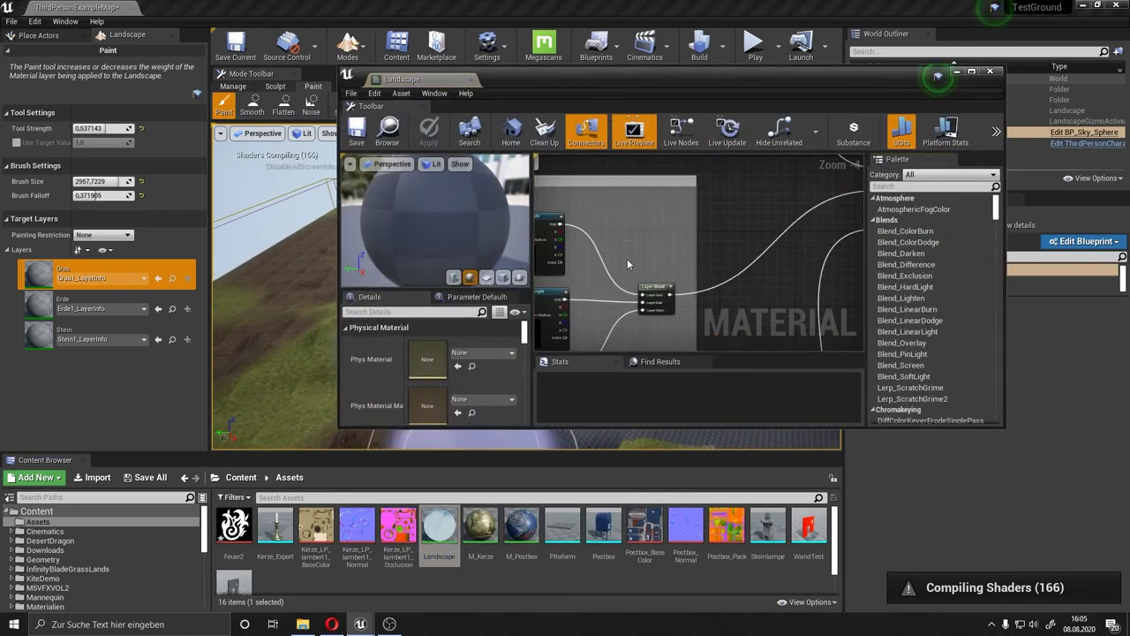
scroll(719, 225, "down", 2)
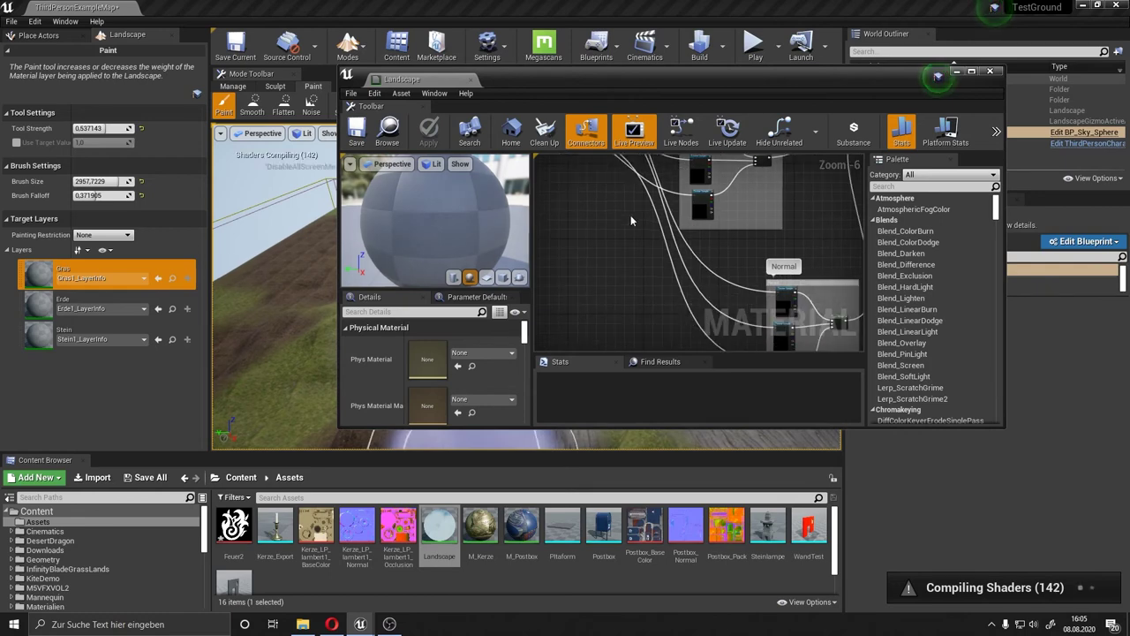
mouse_move(649, 333)
right_mouse_down()
mouse_move(597, 191)
mouse_move(626, 244)
right_mouse_up()
left_click(595, 209)
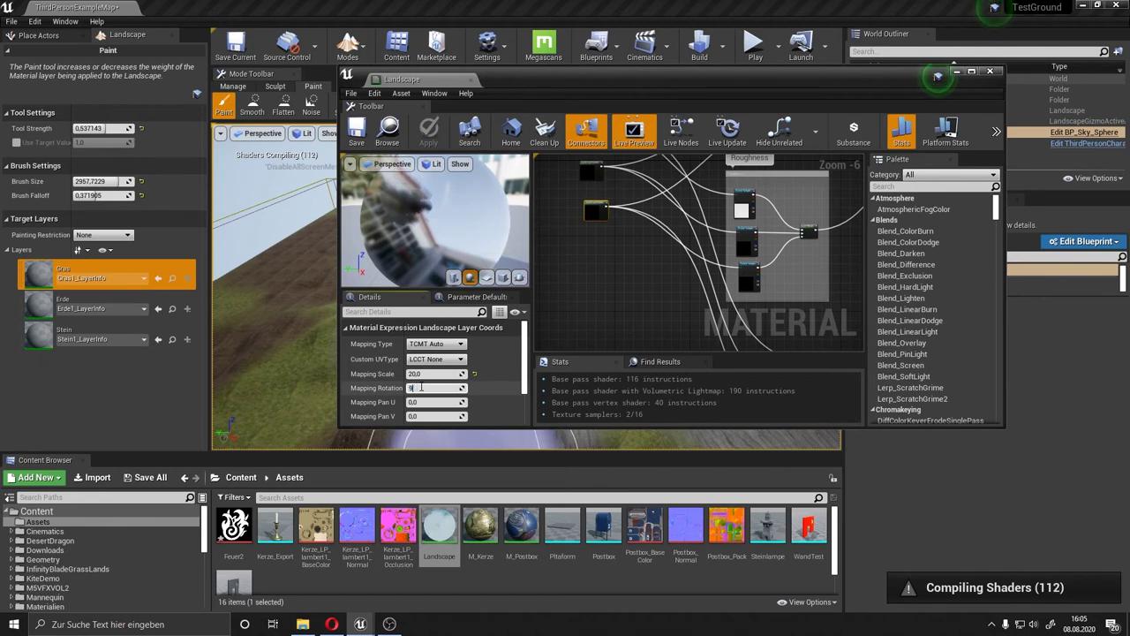
type("0")
key("Return")
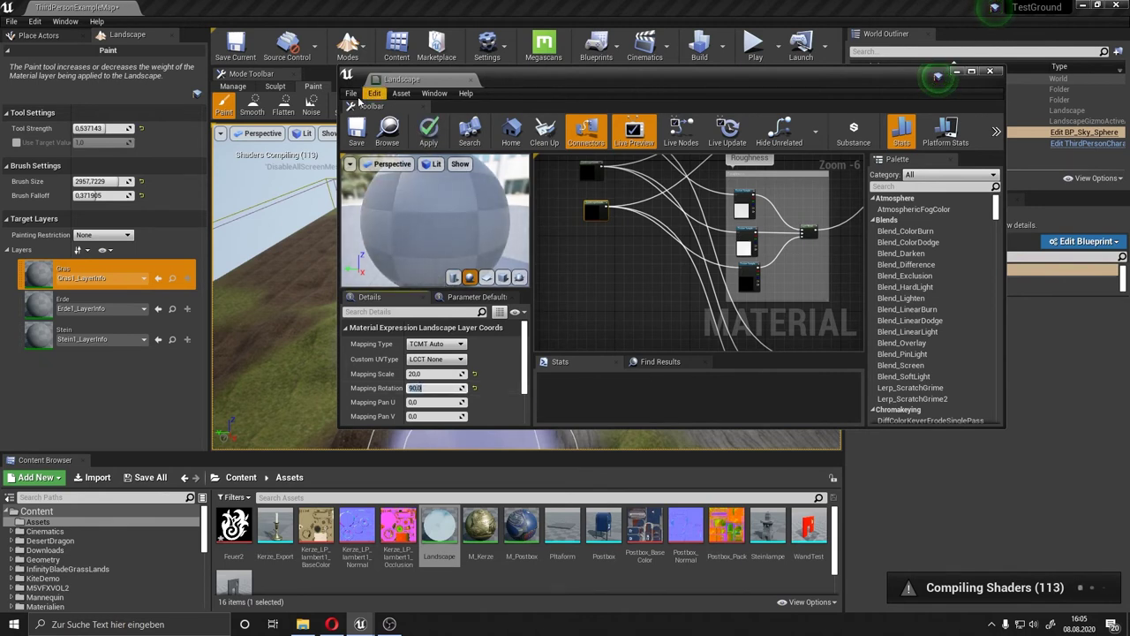
left_click(354, 131)
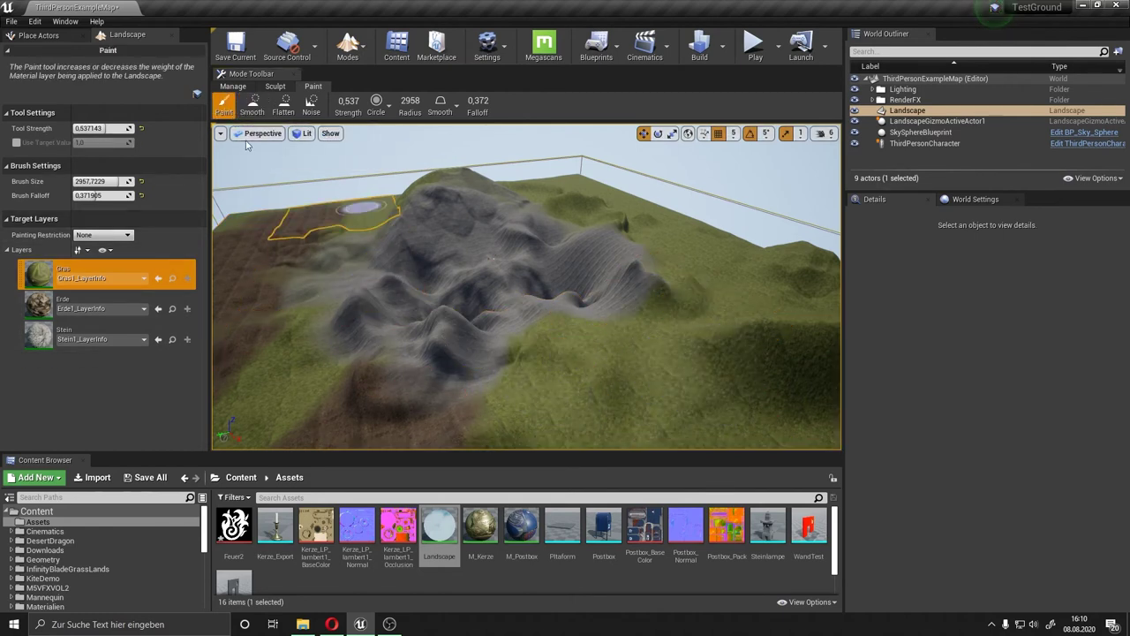
Smooth the jagged rocky hill in the middle using the Smooth tool.
left_click(252, 106)
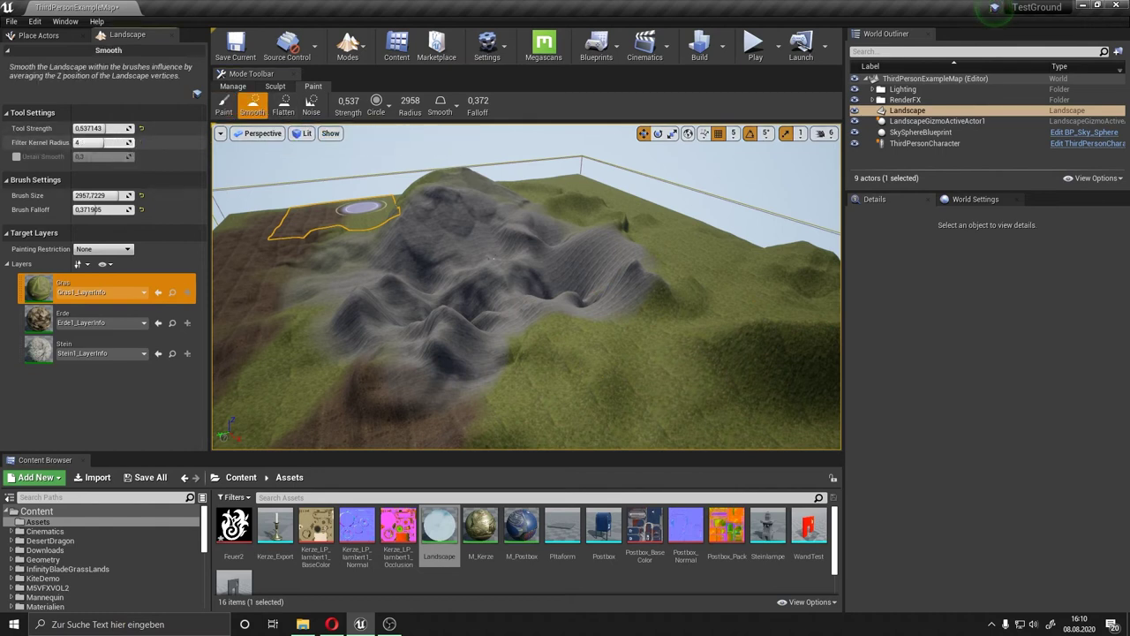
mouse_move(425, 315)
left_mouse_down()
mouse_move(482, 323)
mouse_move(589, 302)
left_mouse_up()
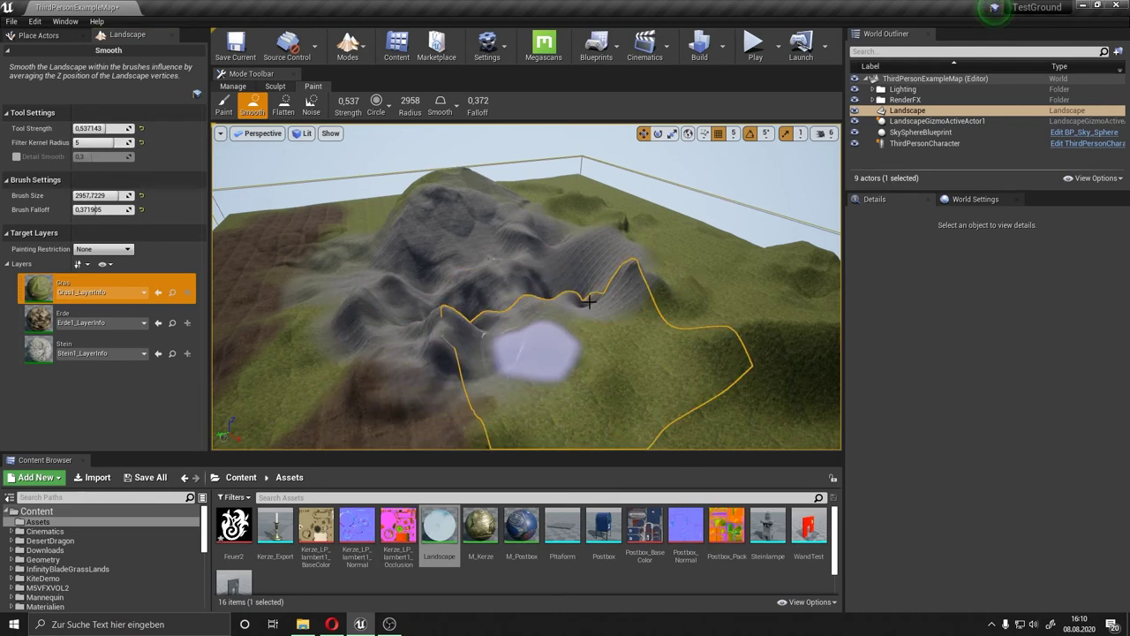
Undo a trial Flatten stroke and roughen the mountain with the Noise tool.
left_click(285, 105)
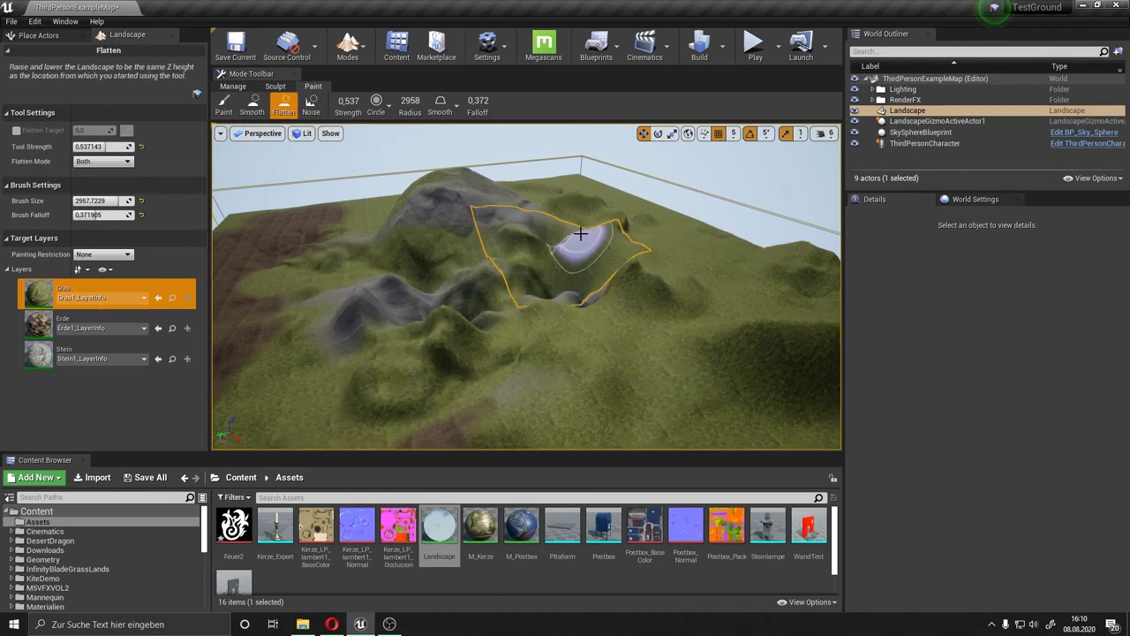
key("ctrl+z")
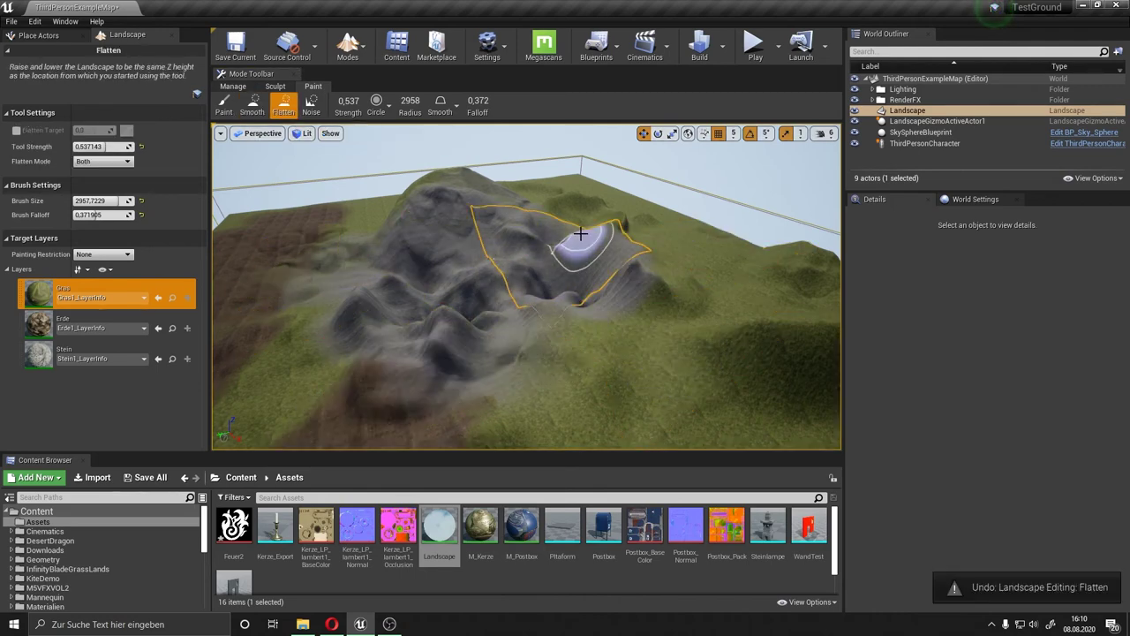
left_click(310, 105)
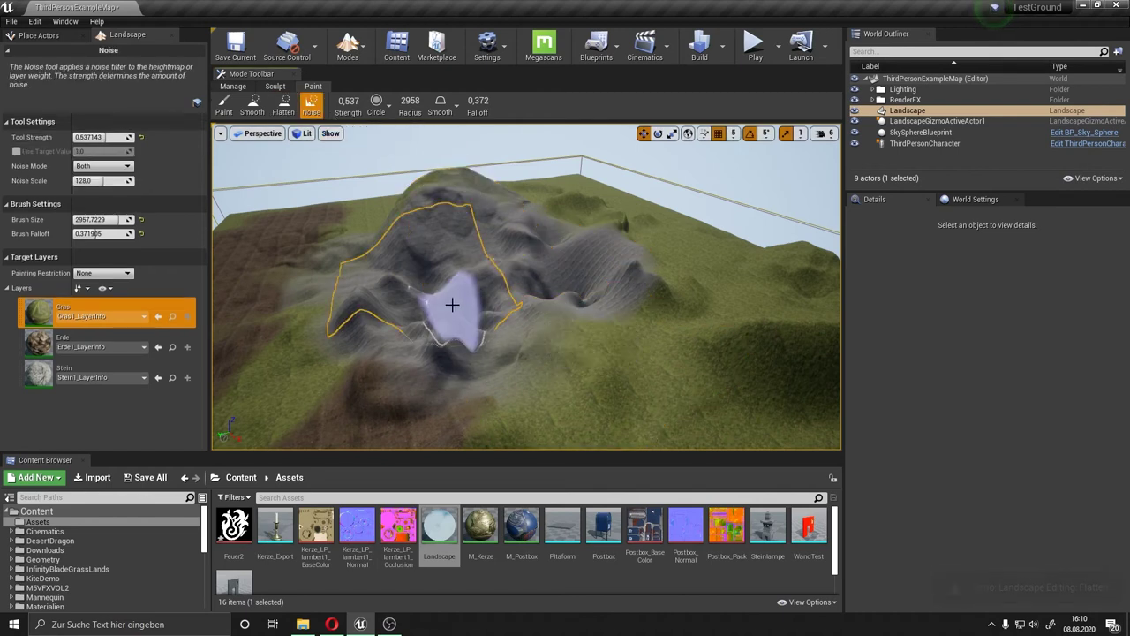
mouse_move(599, 270)
left_mouse_down()
mouse_move(466, 374)
mouse_move(534, 363)
left_mouse_up()
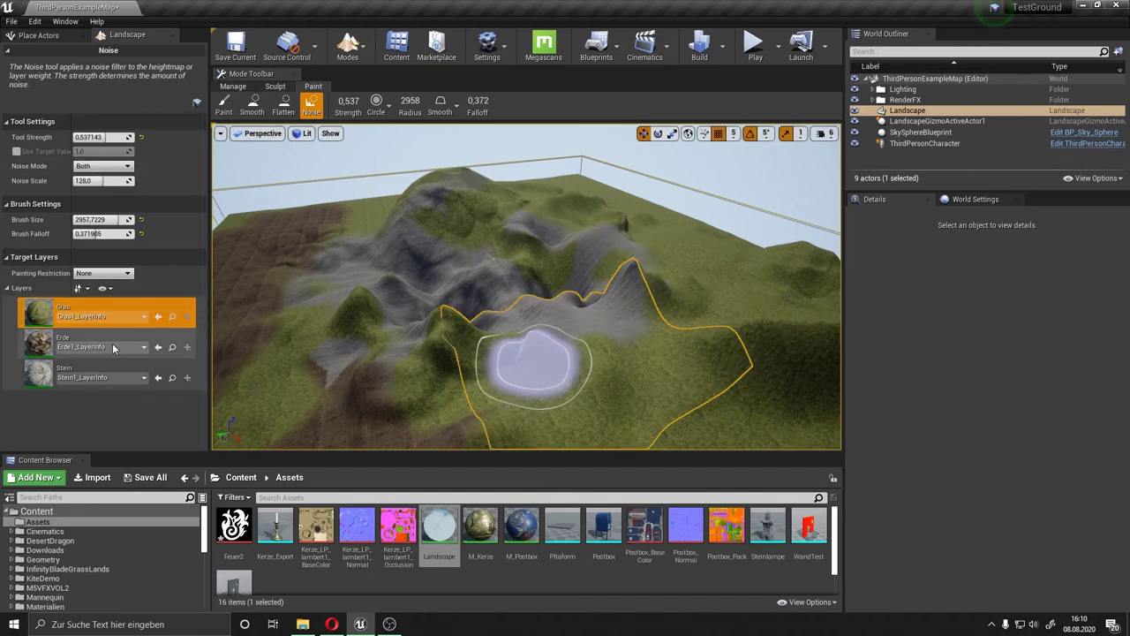
Paint brown Erde earth onto the lower-centre and right-side terrain.
left_click(144, 377)
left_click(40, 352)
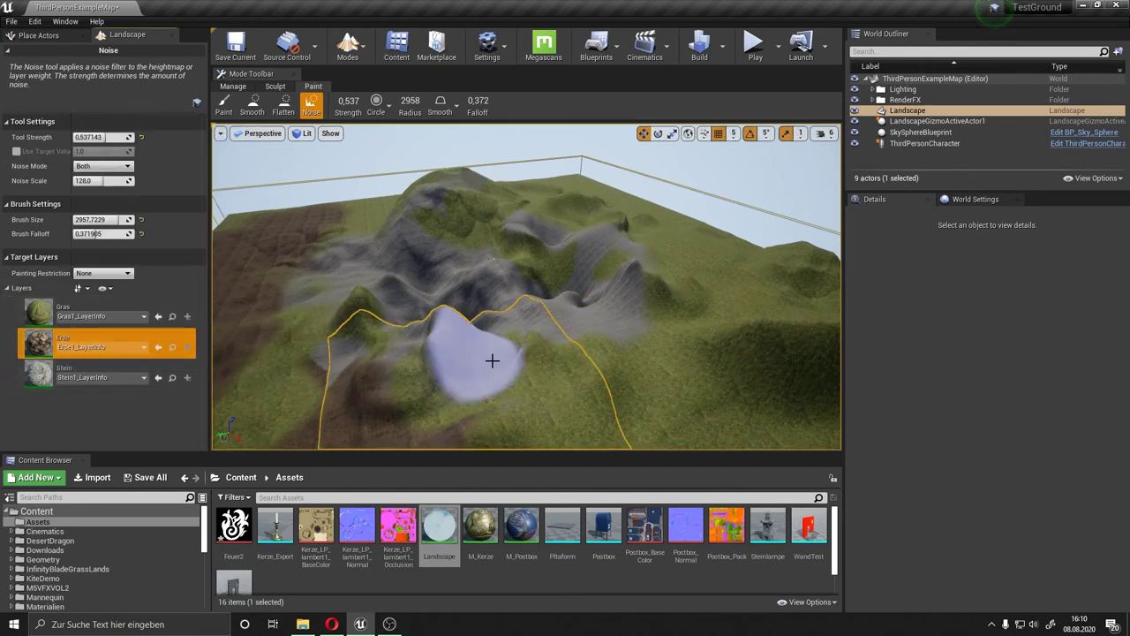
left_click_drag(491, 358, 436, 409)
left_click_drag(819, 325, 800, 336)
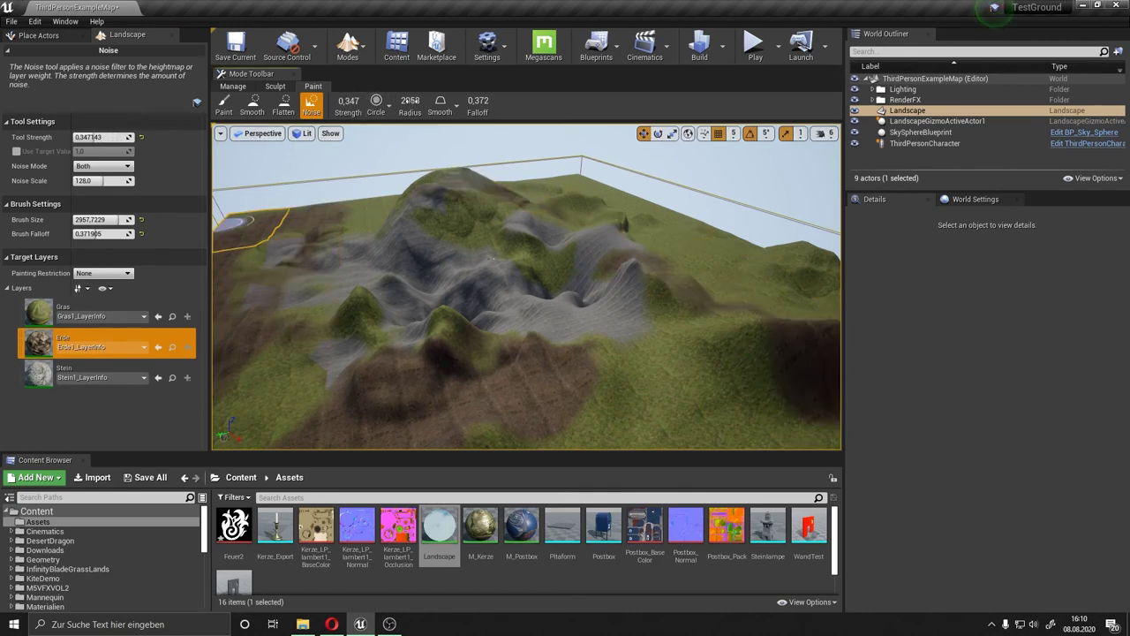
left_click(440, 104)
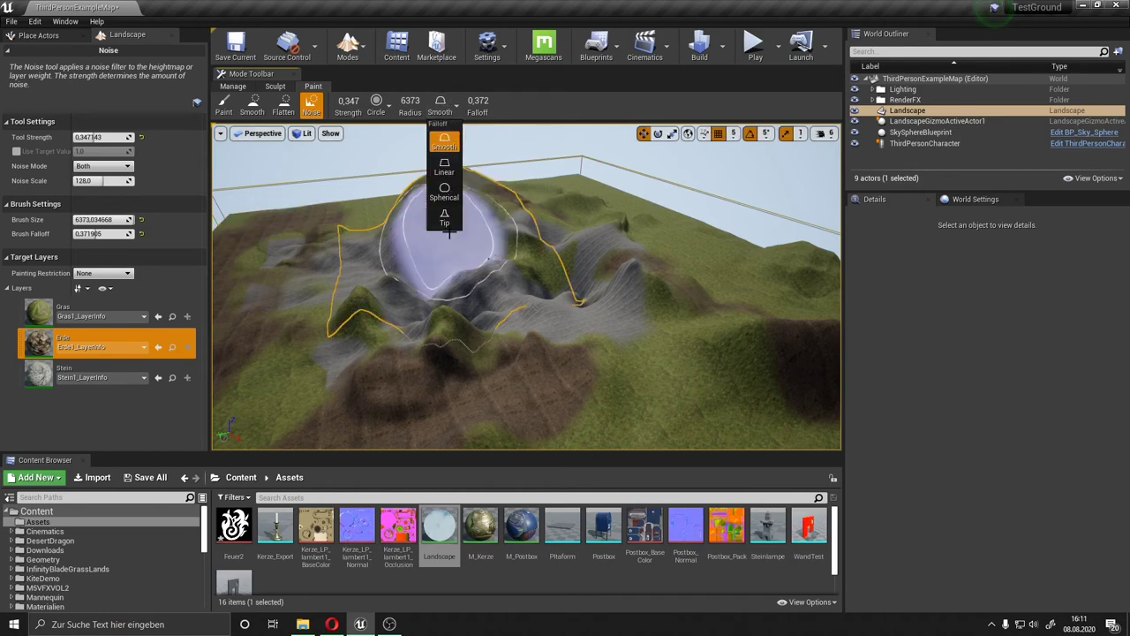
Stamp the Feuer2 emblem in stone onto the grass using an Alpha brush.
left_click(376, 102)
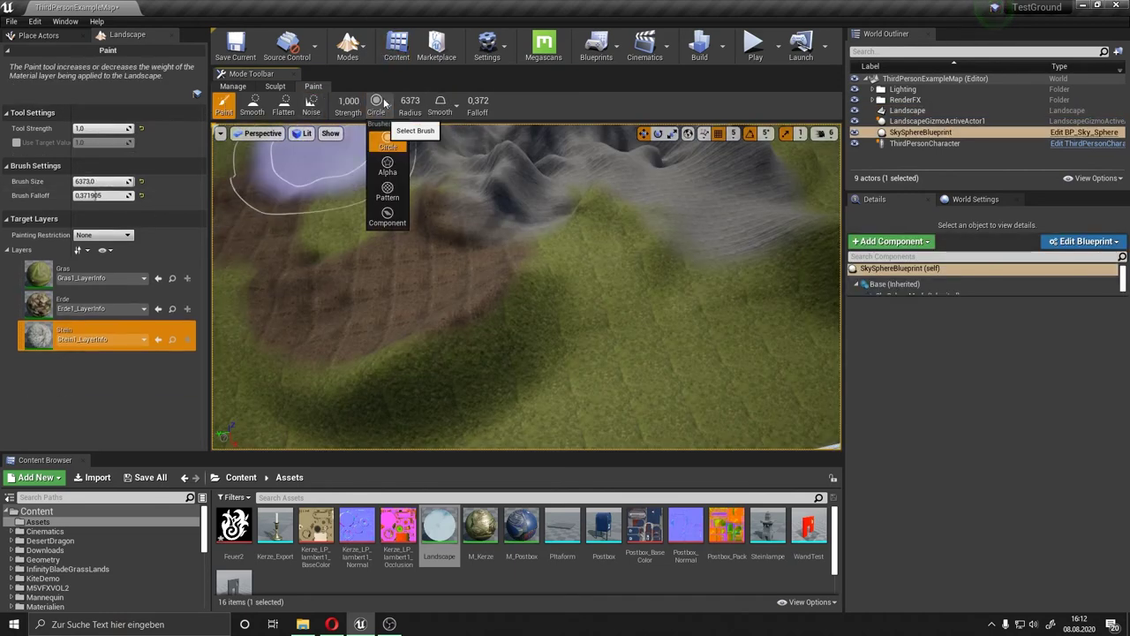
left_click(388, 166)
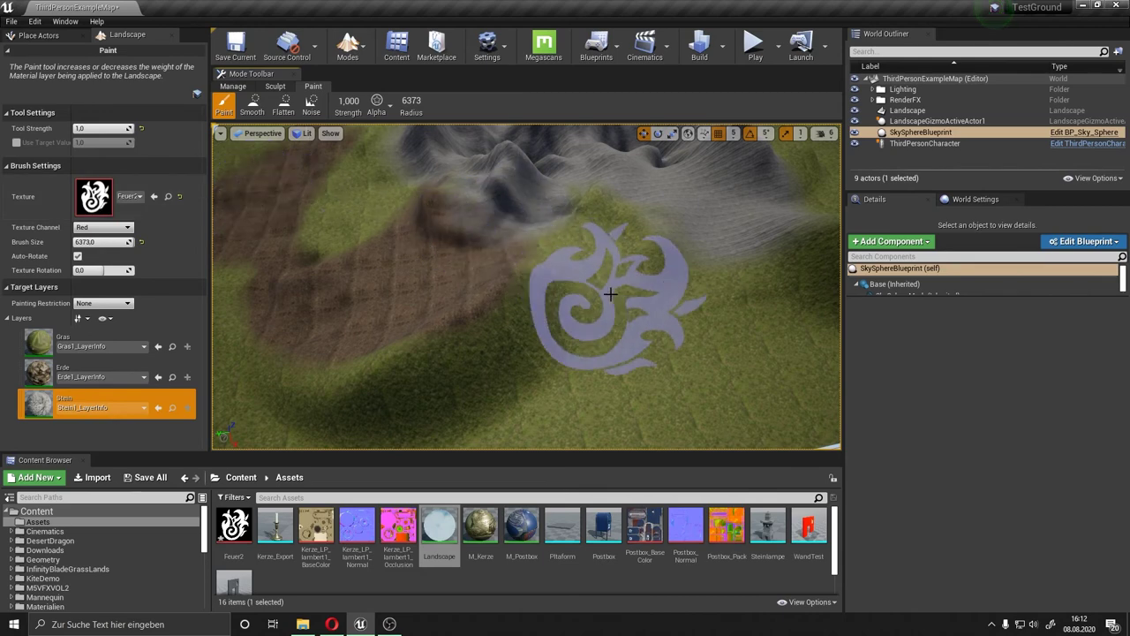
left_click(668, 357)
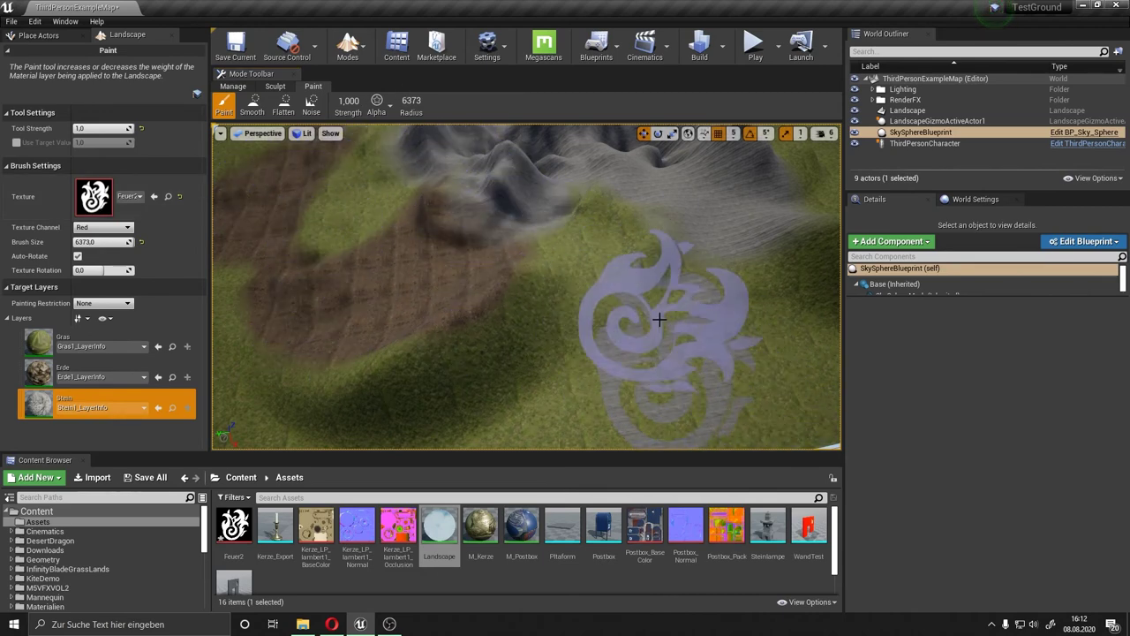
Paint a diagonal Erde band with the Pattern brush and set Texture Pan U to 0.1.
left_click(378, 113)
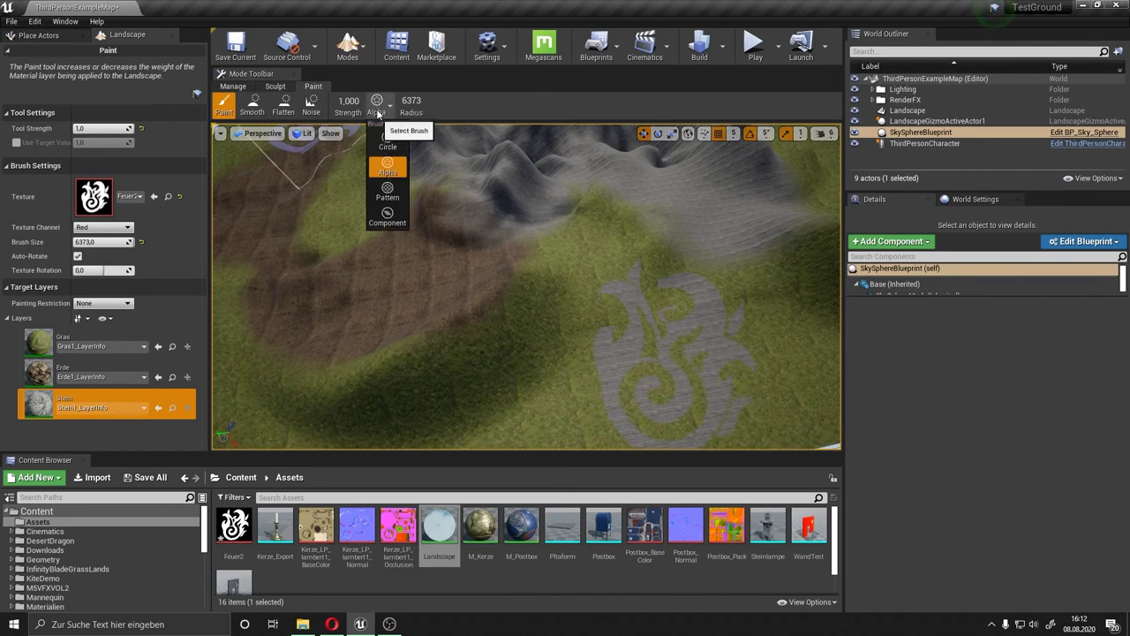
left_click(376, 198)
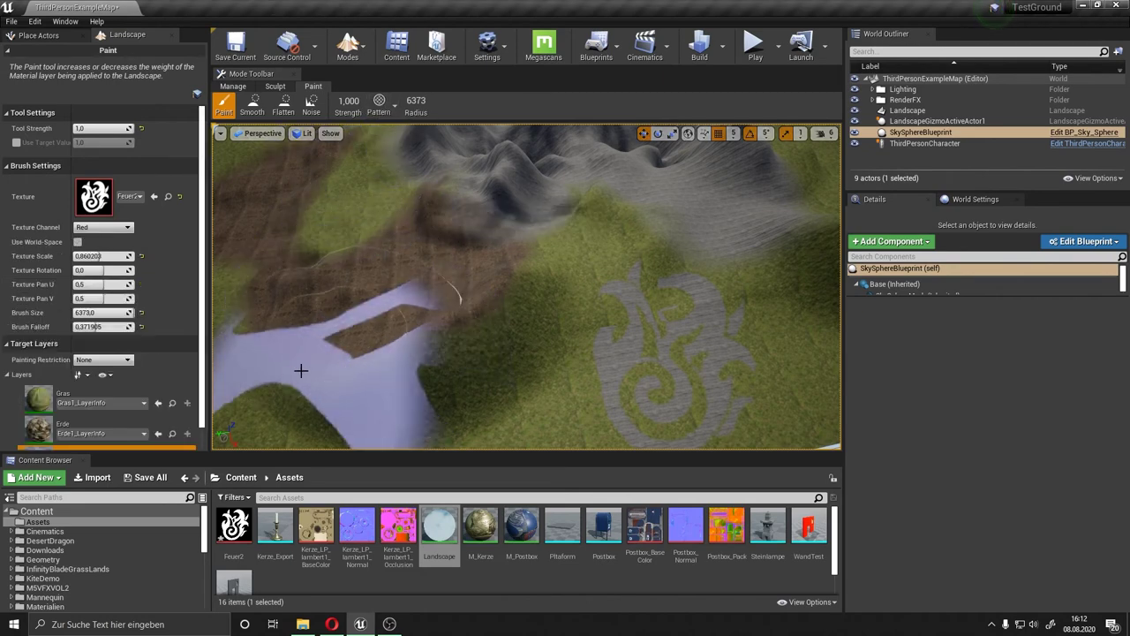
left_click_drag(356, 281, 265, 300)
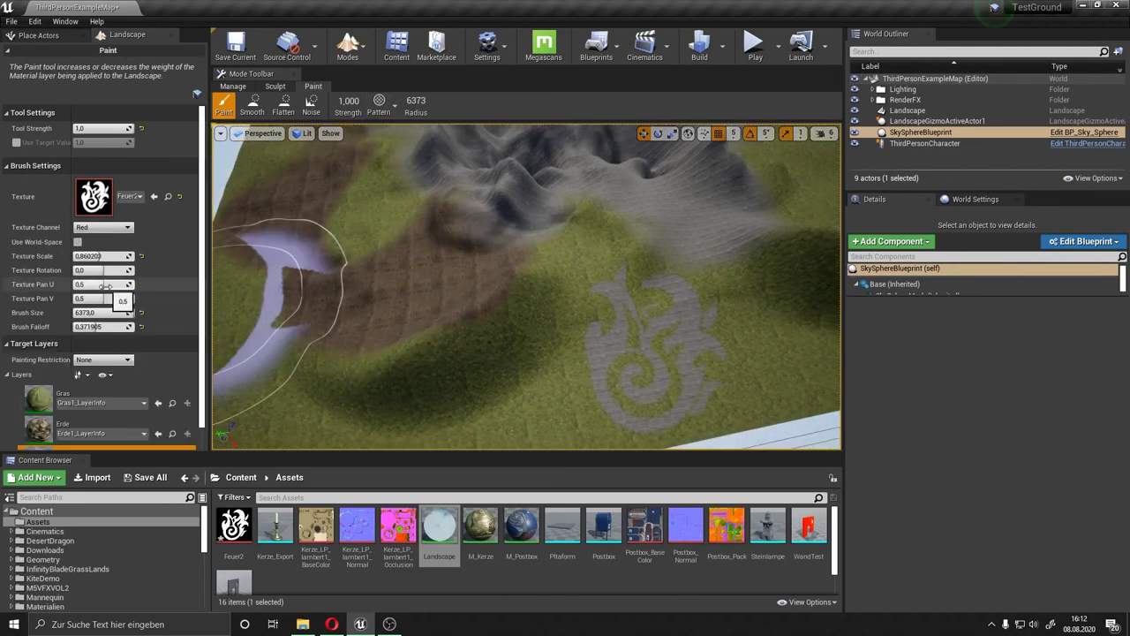
left_click_drag(105, 285, 106, 285)
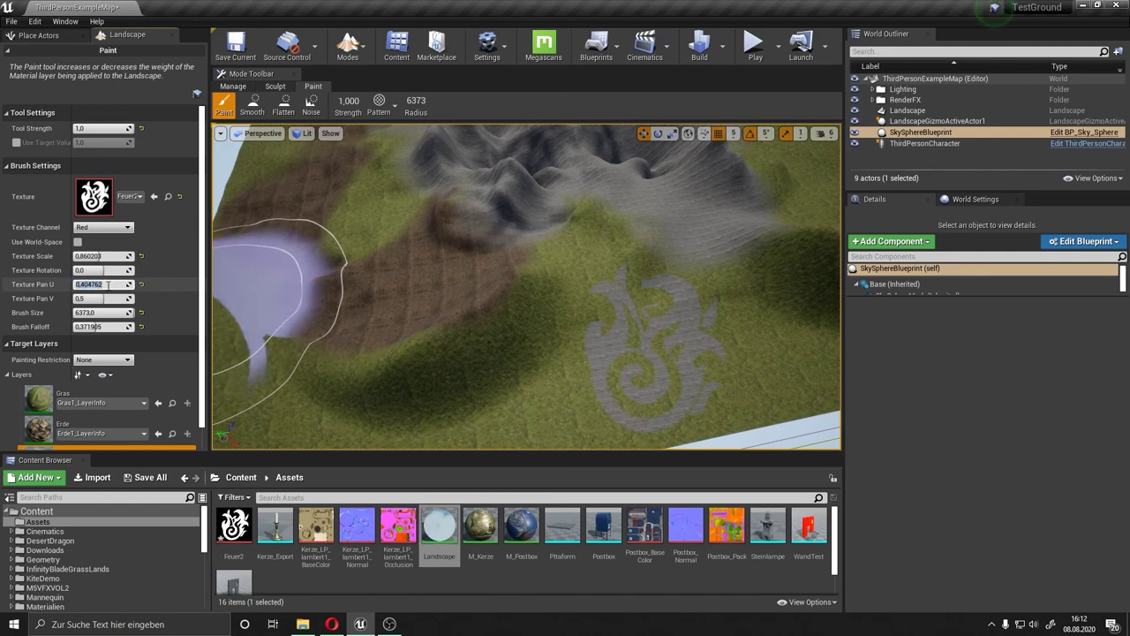
type(".1")
key("Return")
type("0.1")
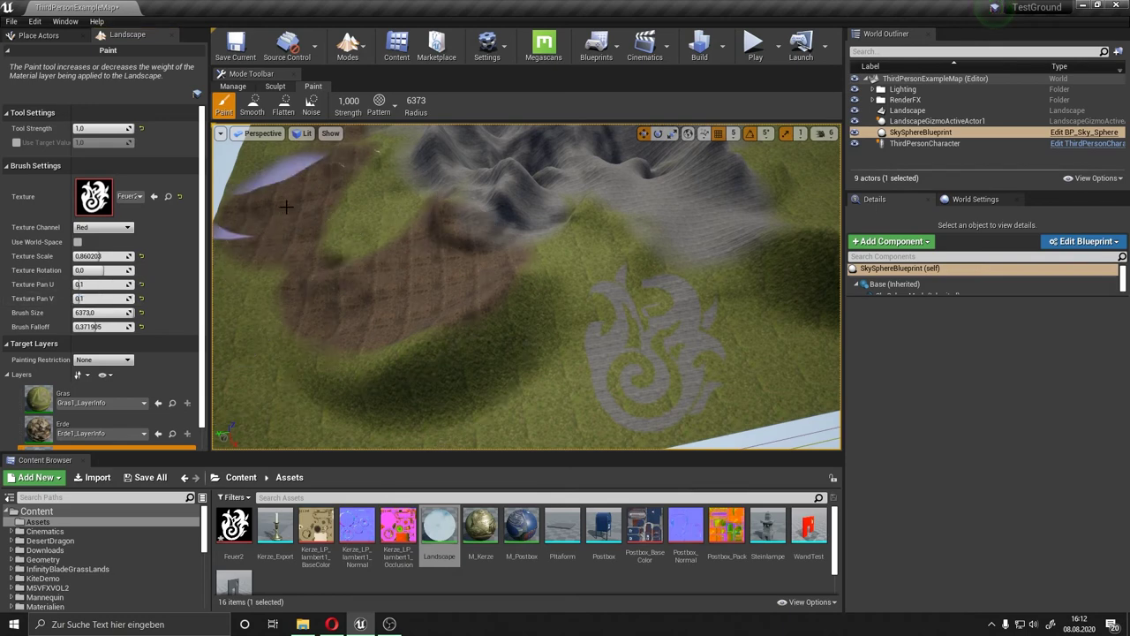
mouse_move(277, 159)
right_mouse_down()
mouse_move(302, 186)
mouse_move(396, 131)
right_mouse_up()
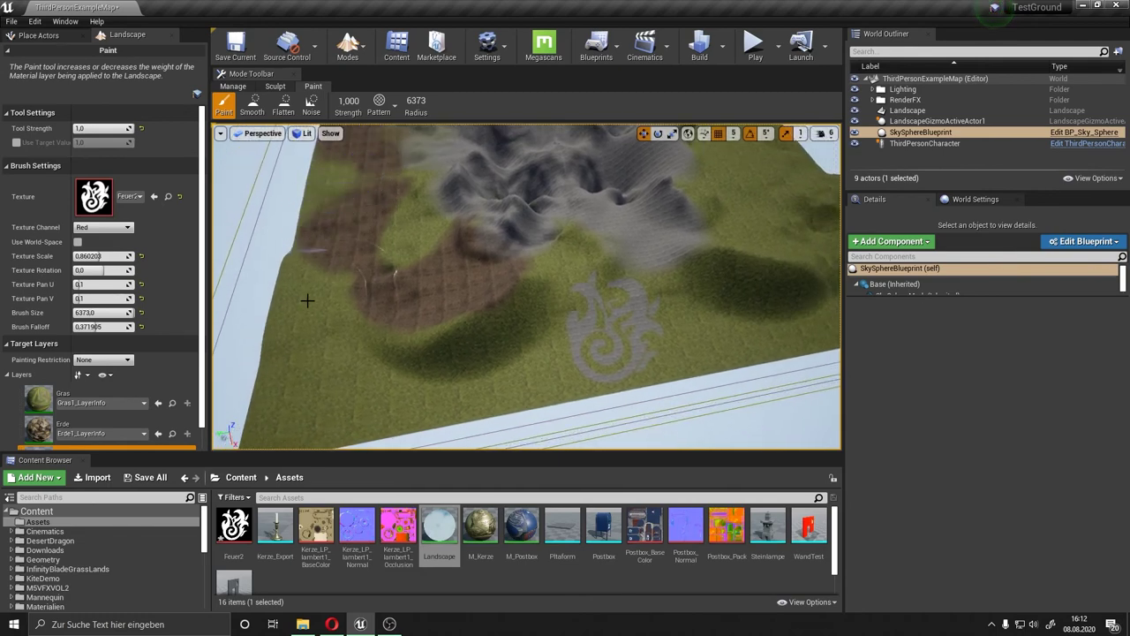
Reset the pattern's U and V offsets and stamp grey stone patterns up the left side.
left_click(140, 285)
left_click(139, 298)
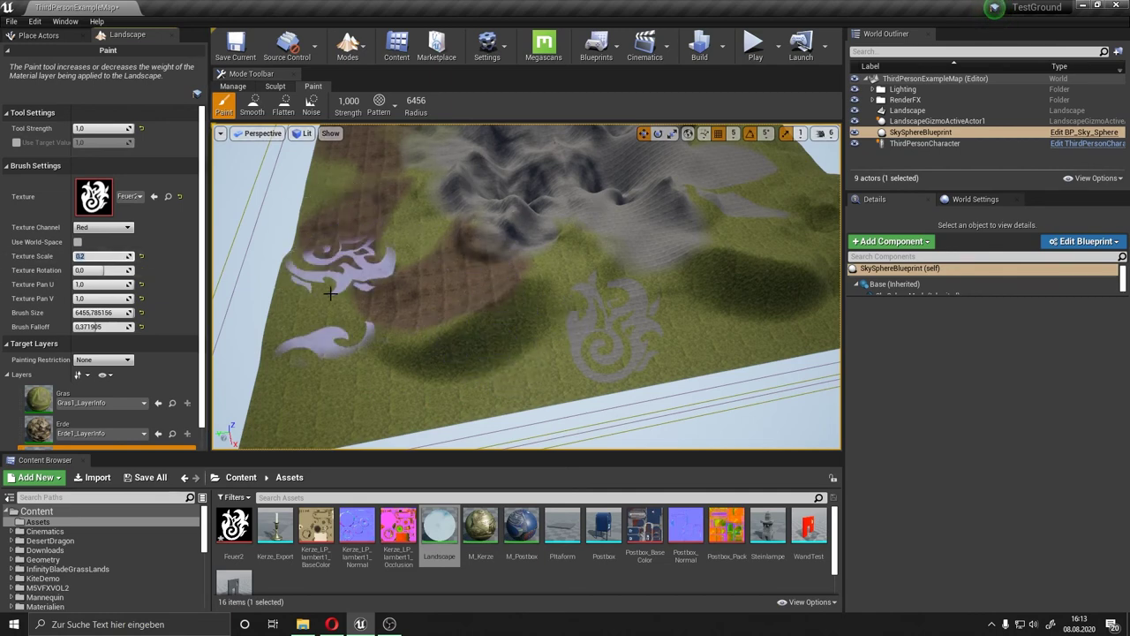
left_click_drag(328, 372, 362, 175)
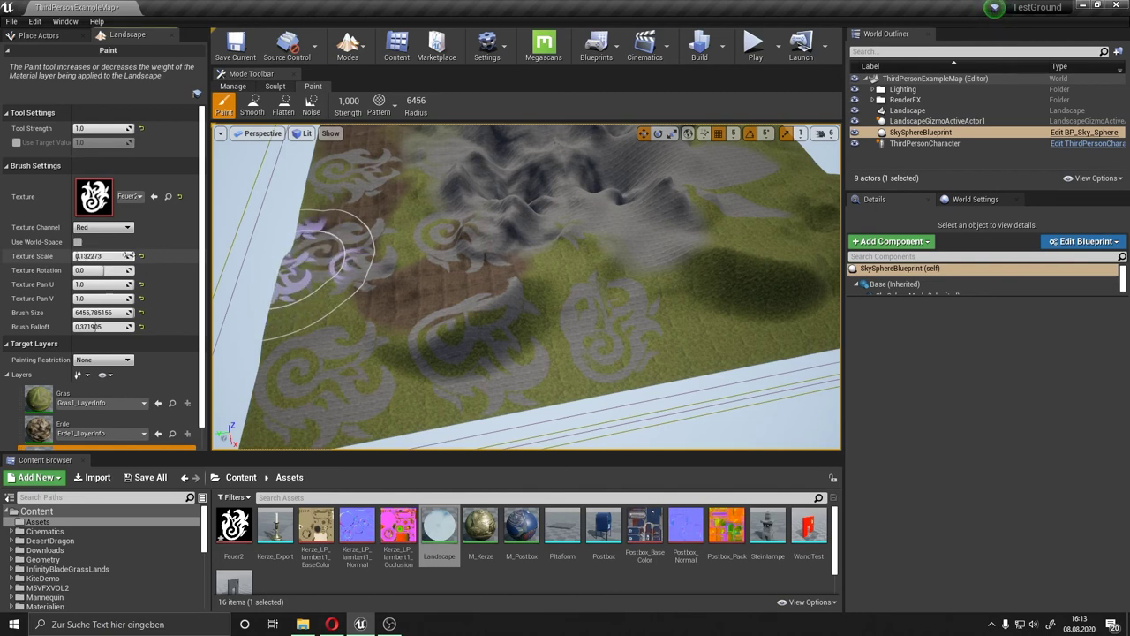
Paint brown Erde pattern stamps across the landscape, then select the Landscape actor.
left_click(88, 430)
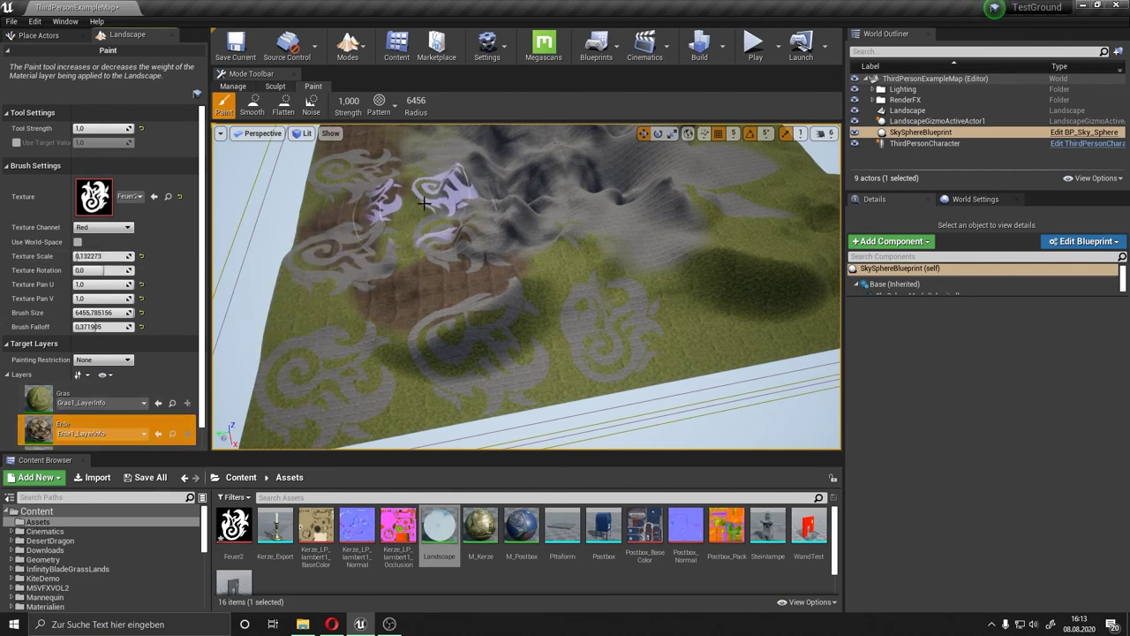
left_click_drag(424, 203, 292, 310)
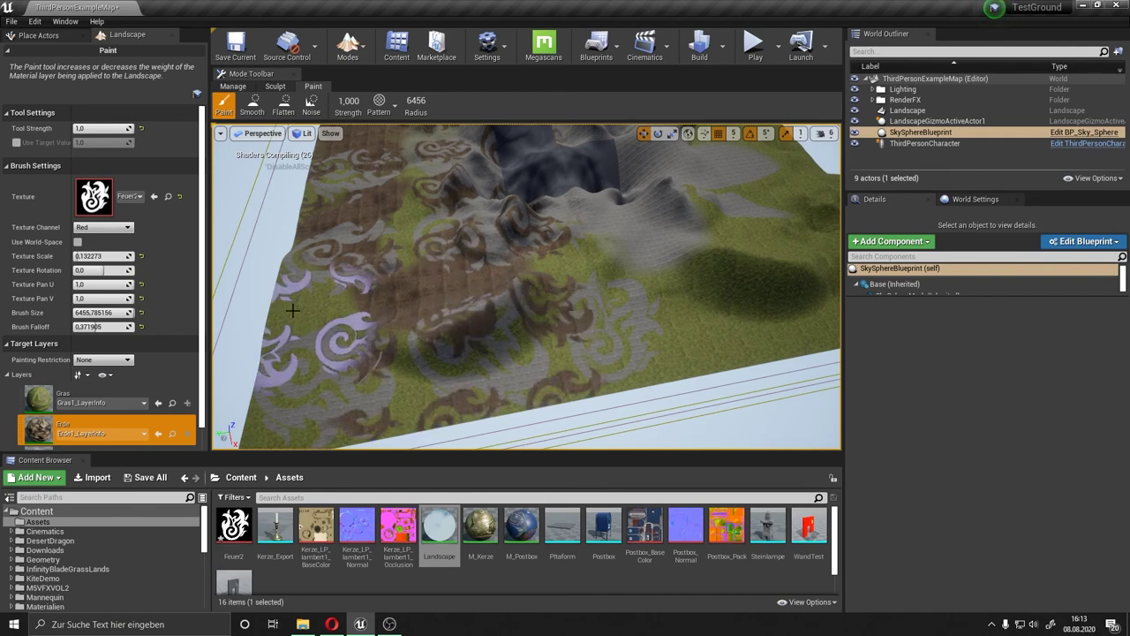
scroll(292, 310, "down", 5)
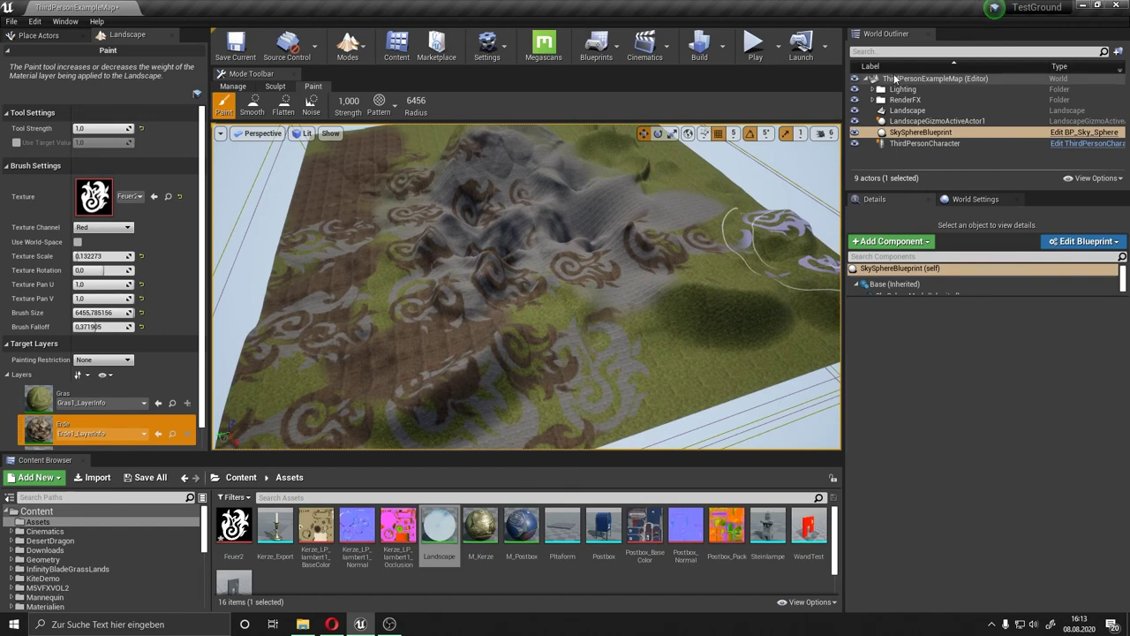
double_click(907, 110)
Snap the view to the landscape and select the Gras layer.
right_click(521, 255)
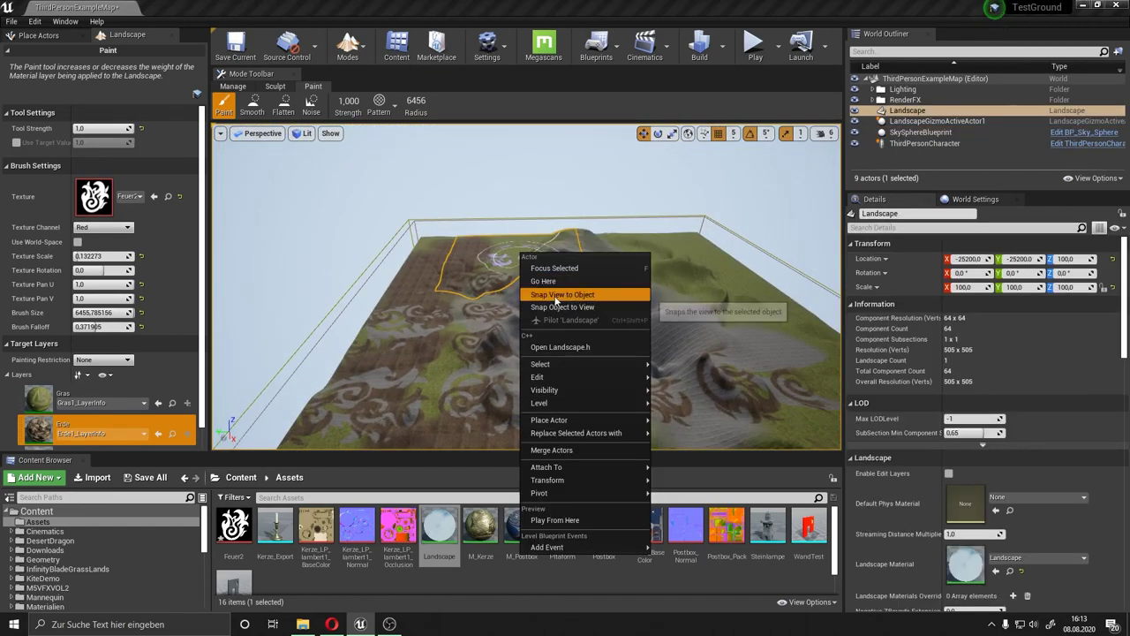
left_click(556, 302)
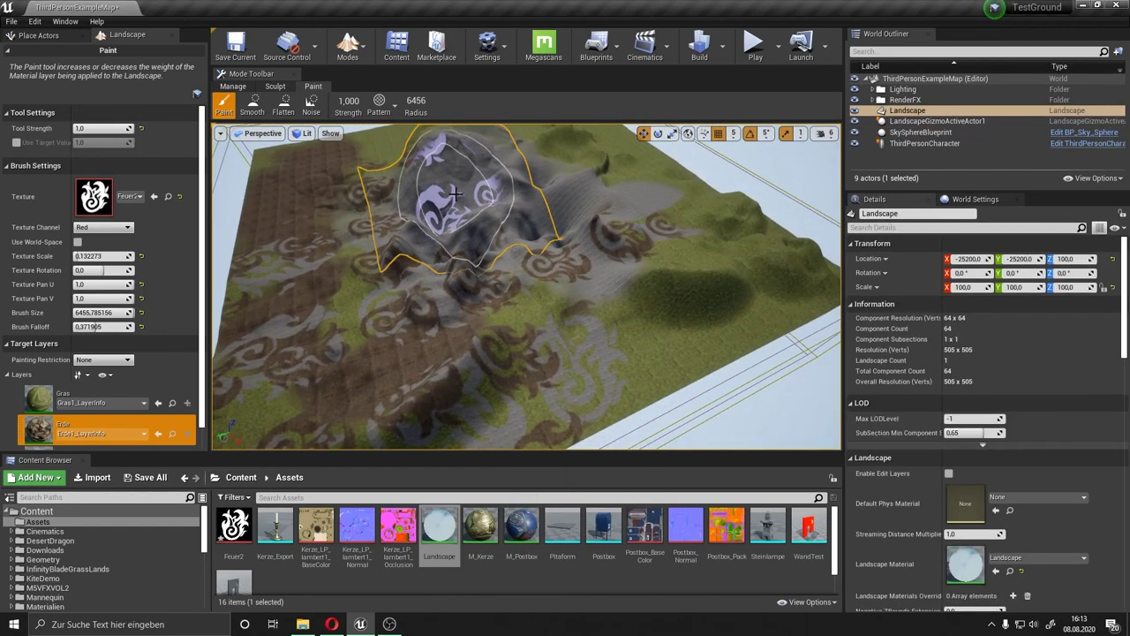
left_click(89, 395)
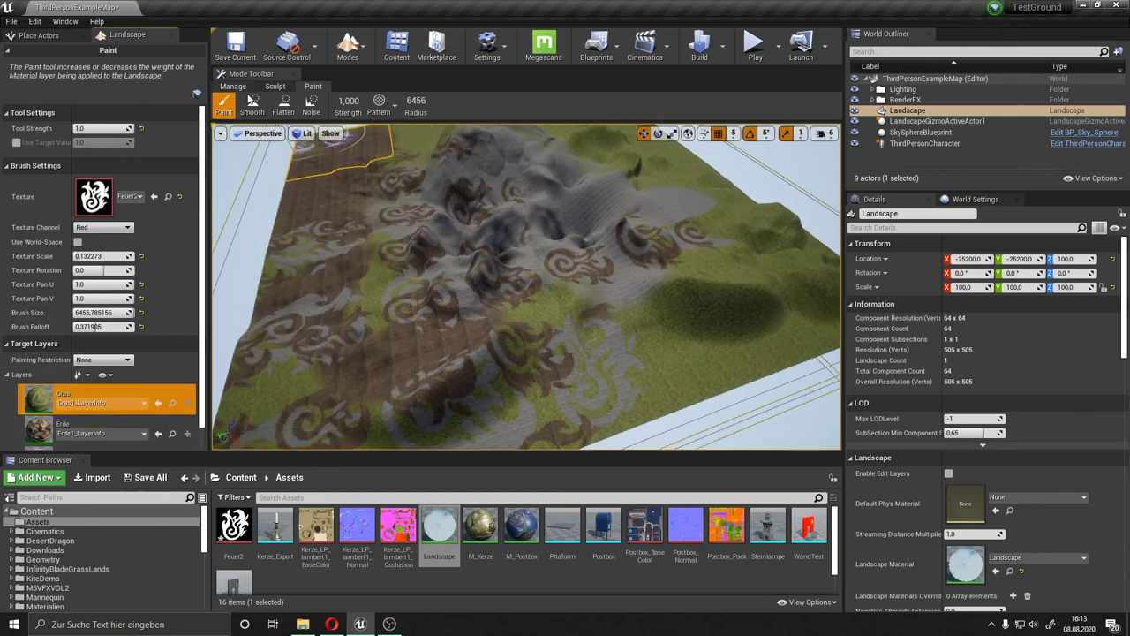
Paint grass over the patterned areas with a Circle brush and view the terrain up close.
left_click(379, 102)
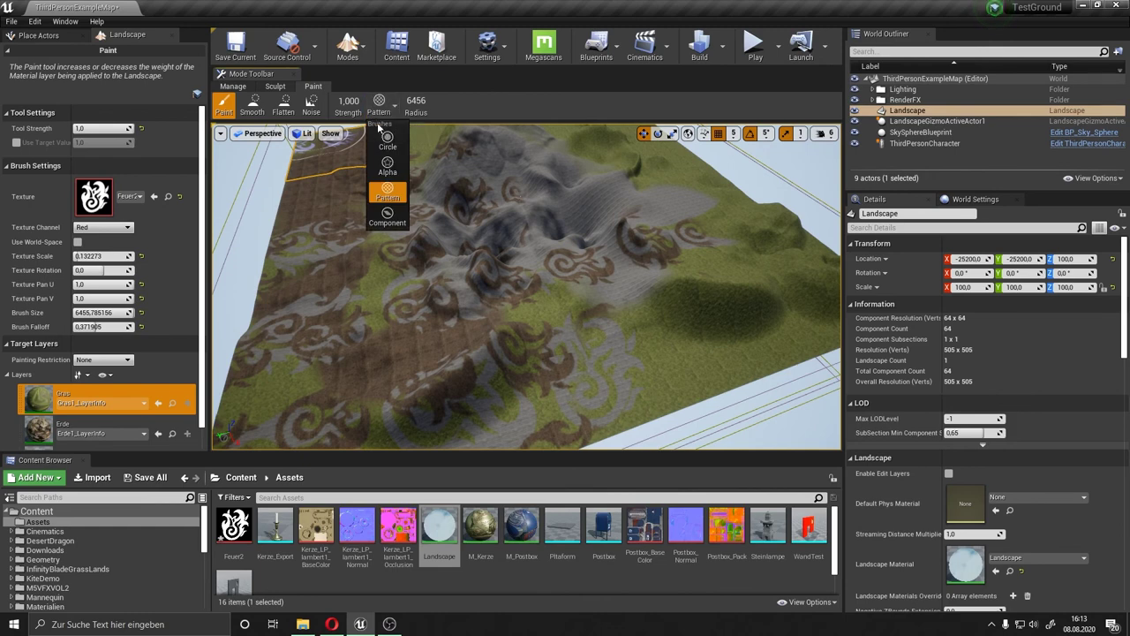
left_click(388, 134)
mouse_move(456, 319)
left_mouse_down()
mouse_move(329, 108)
mouse_move(747, 217)
mouse_move(640, 315)
left_mouse_up()
right_click_drag(574, 258, 568, 256)
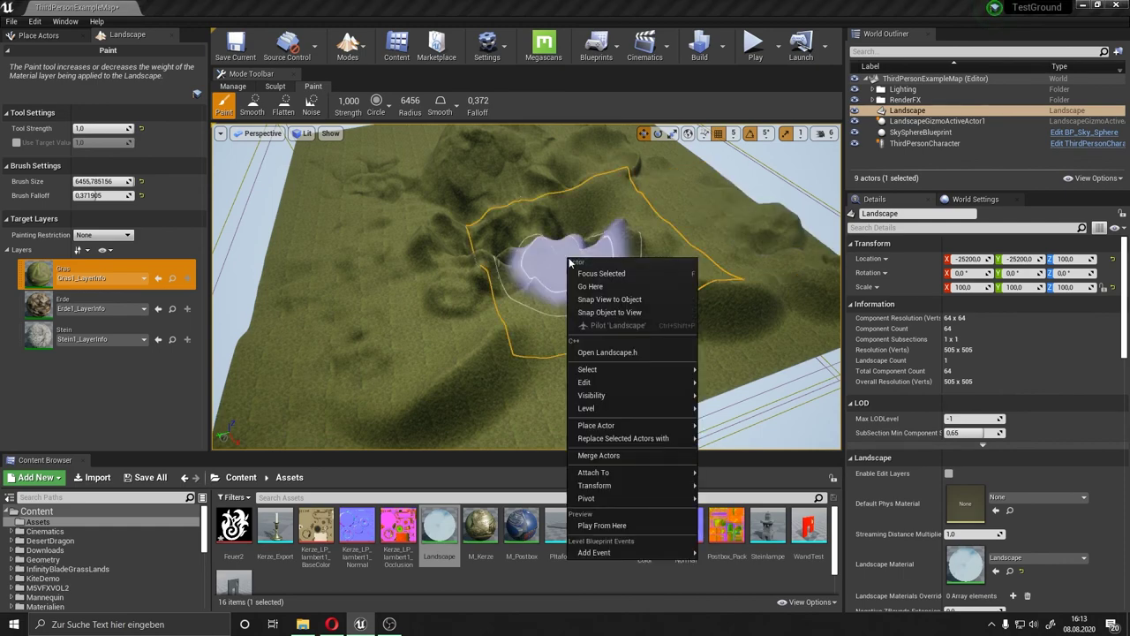
mouse_move(473, 234)
right_mouse_down()
mouse_move(495, 247)
mouse_move(472, 271)
right_mouse_up()
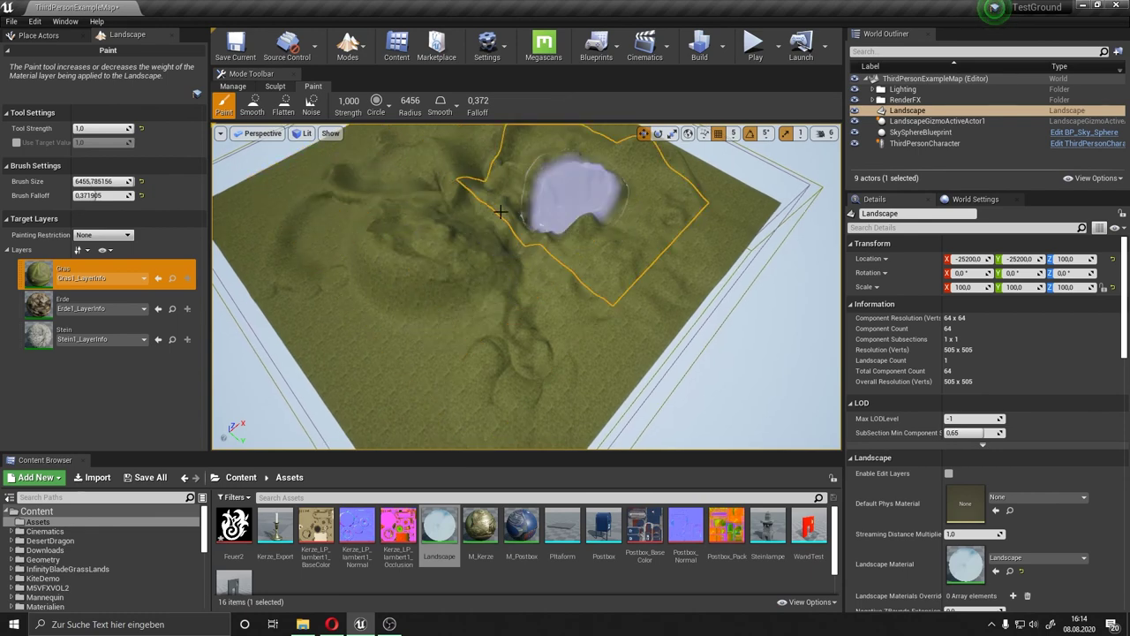
right_click_drag(500, 212, 500, 212)
Paint grey Stein stone on the hillside slope, then undo the stray stroke.
left_click(88, 304)
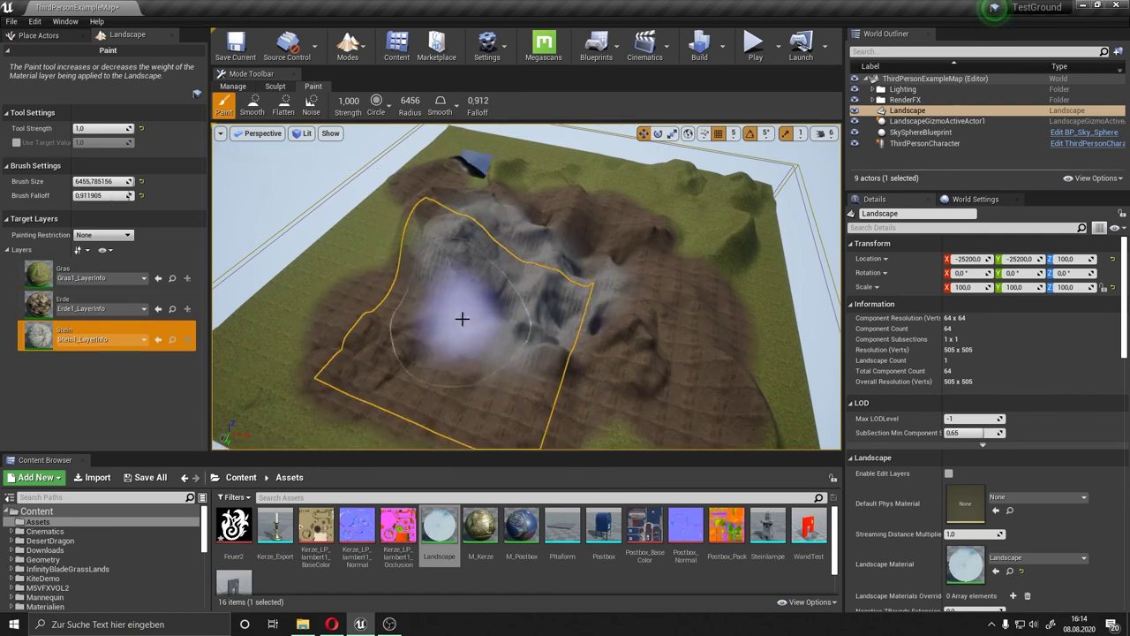
right_click_drag(574, 234, 574, 234)
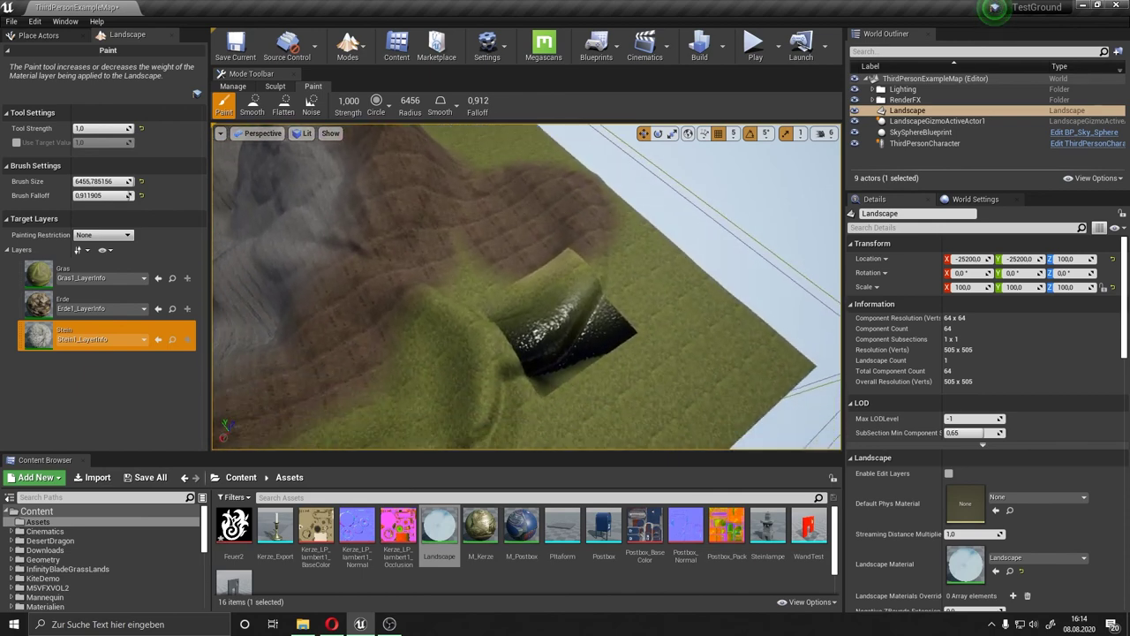
right_click_drag(547, 322, 547, 322)
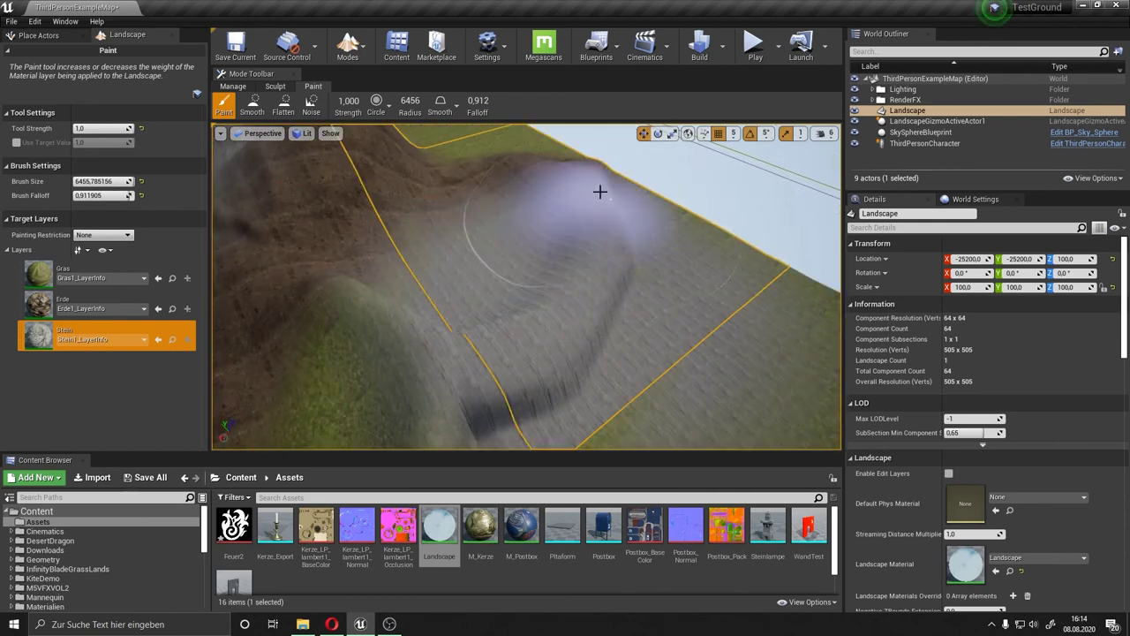
mouse_move(600, 192)
right_mouse_down()
mouse_move(559, 231)
mouse_move(553, 224)
right_mouse_up()
key("ctrl+z")
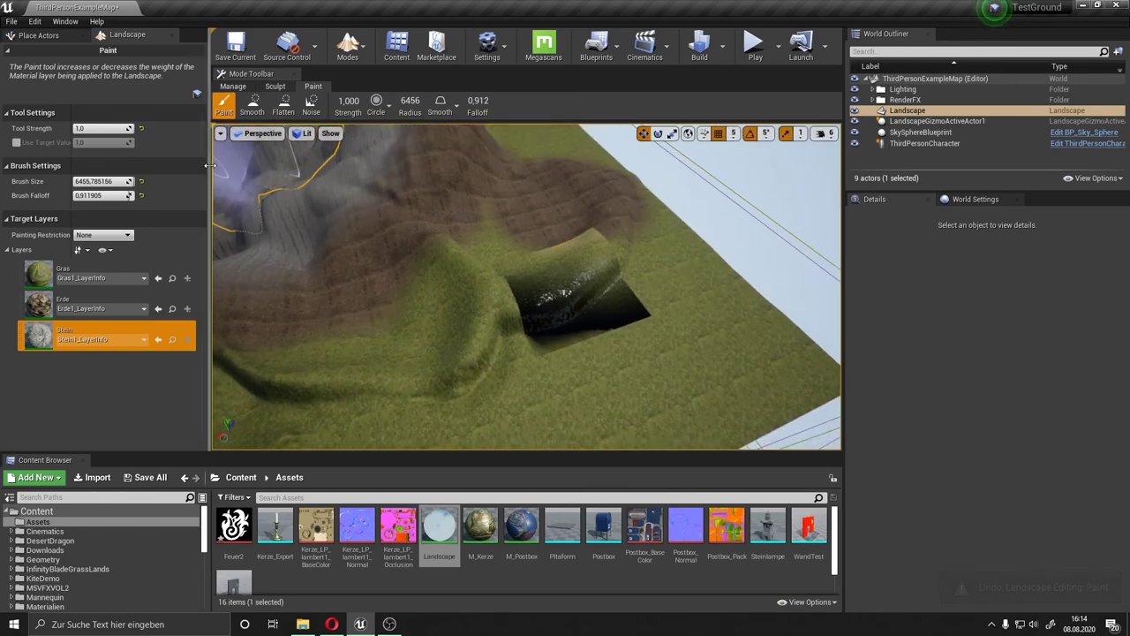
Paint Gras grass over the slope beside the hill and along the rocky hill's edge.
left_click(89, 274)
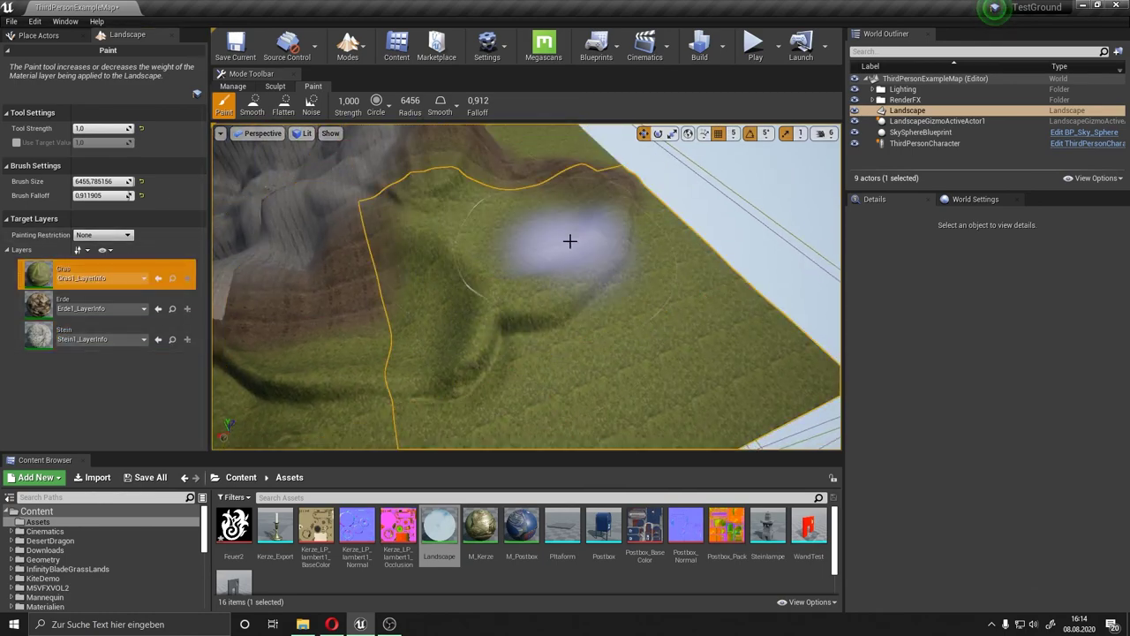
right_click_drag(569, 241, 574, 367)
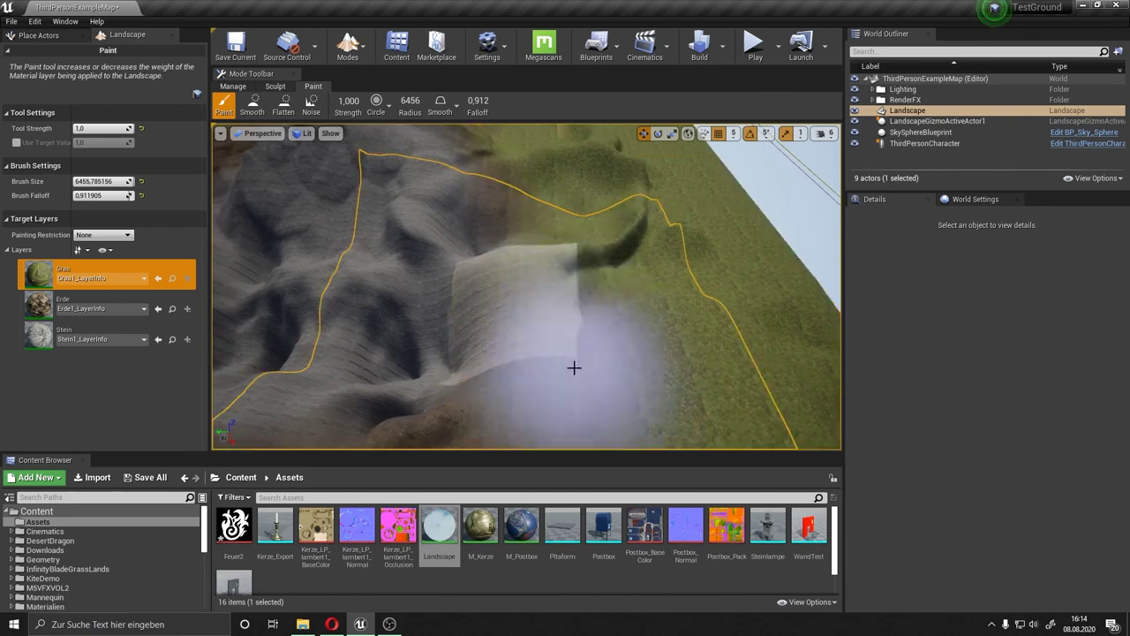
right_click_drag(647, 282, 706, 171)
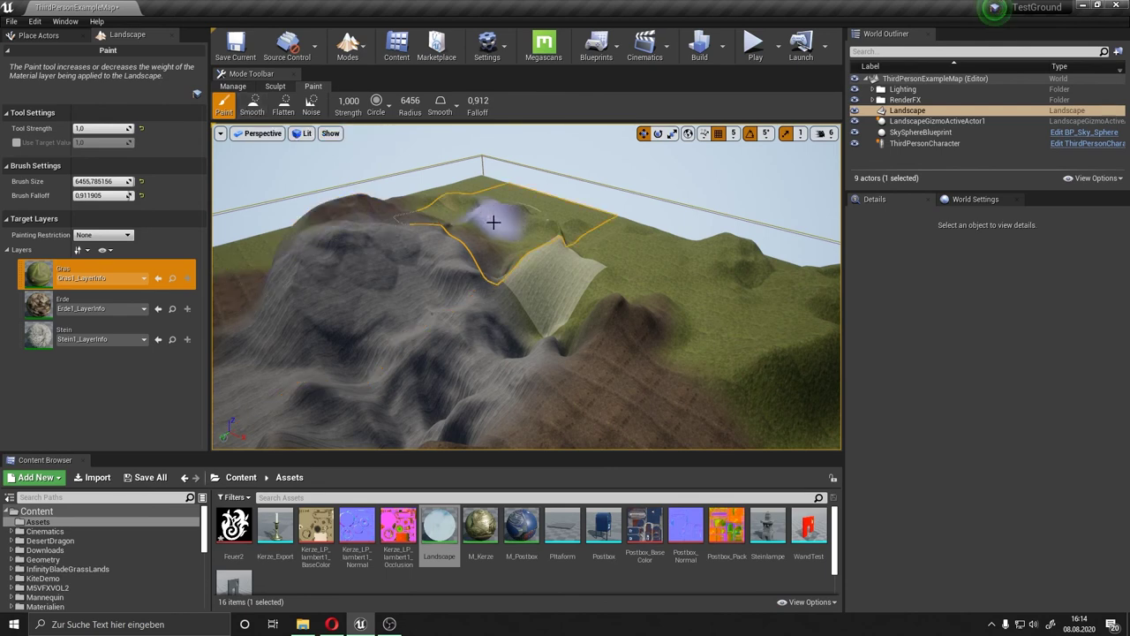
right_click_drag(663, 286, 634, 310)
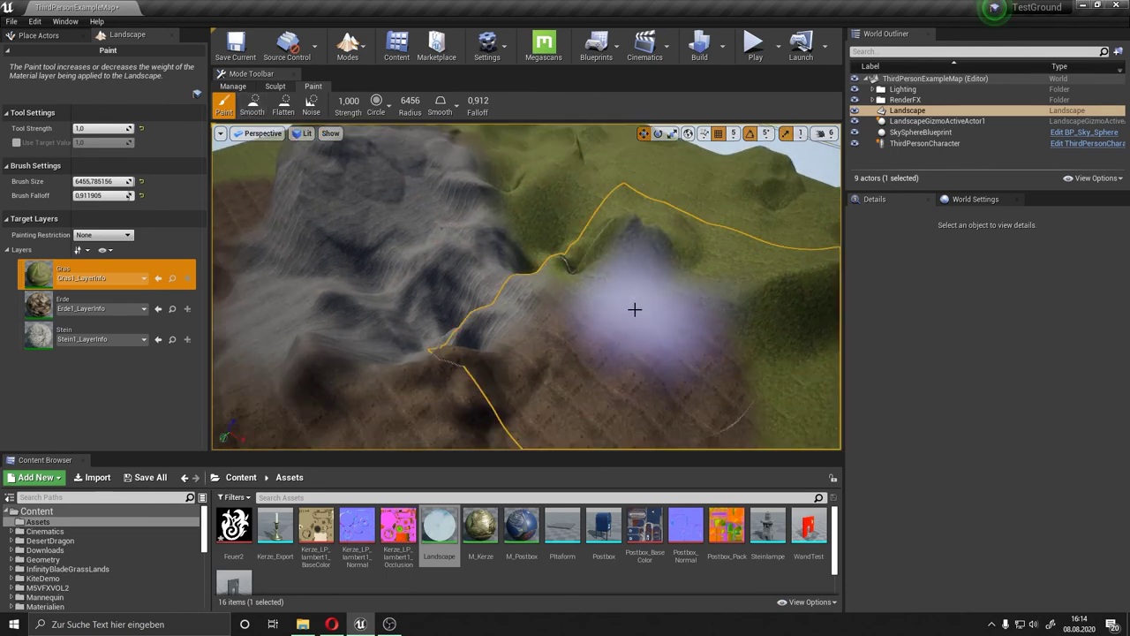
right_click_drag(807, 421, 808, 421)
right_click_drag(530, 292, 530, 292)
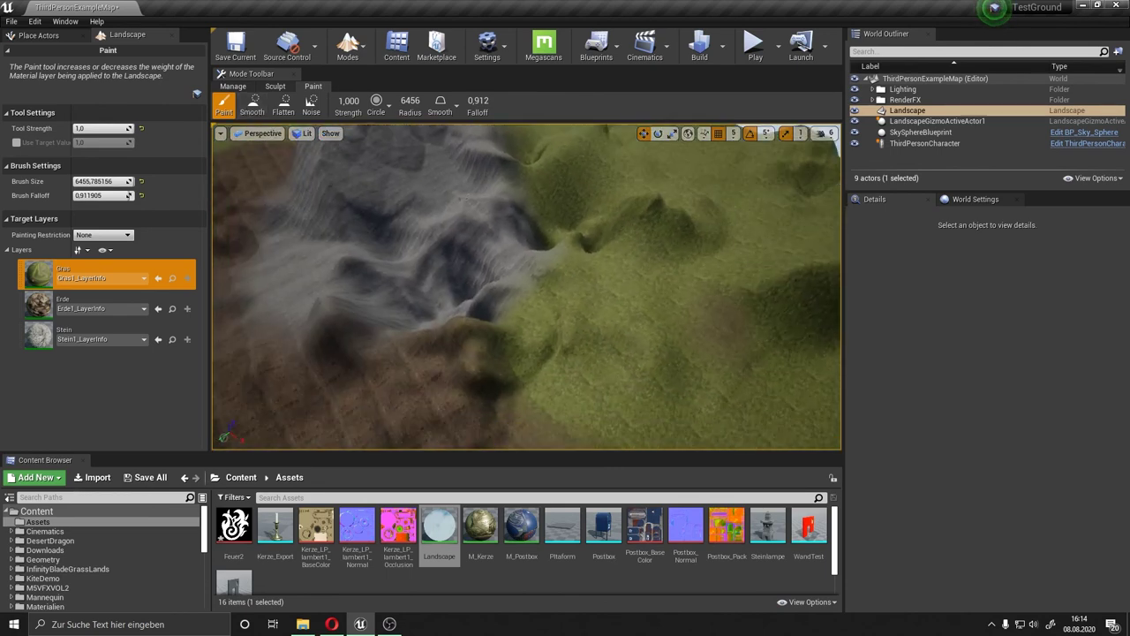
left_click(52, 314)
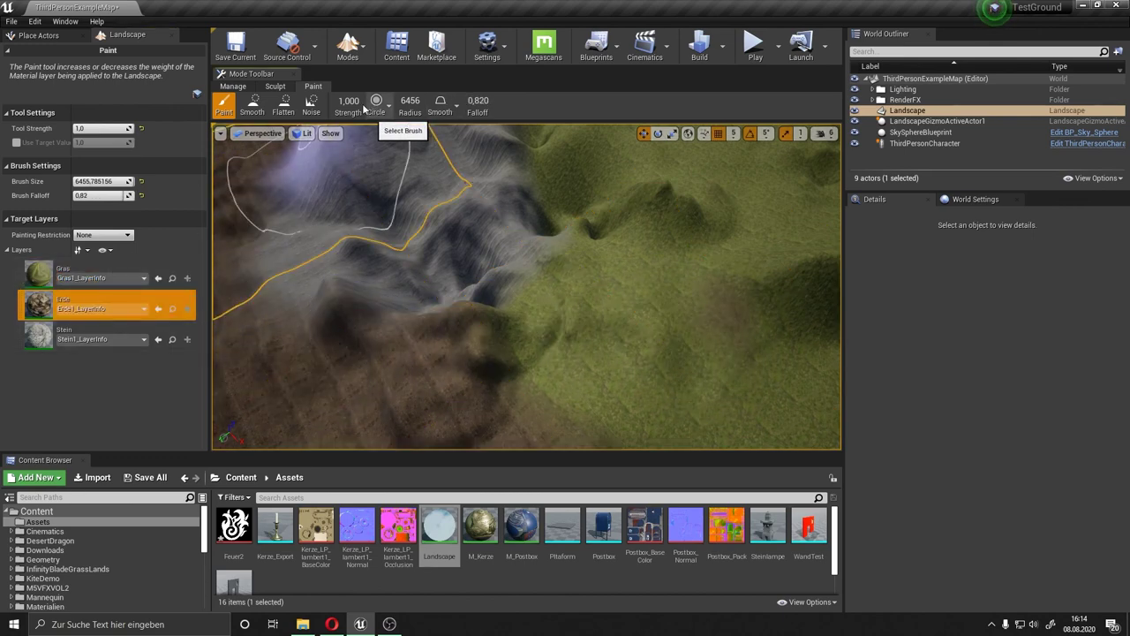
Paint brown Erde earth across the far ridge and the ground beside the rocky hill.
right_click_drag(651, 285, 576, 304)
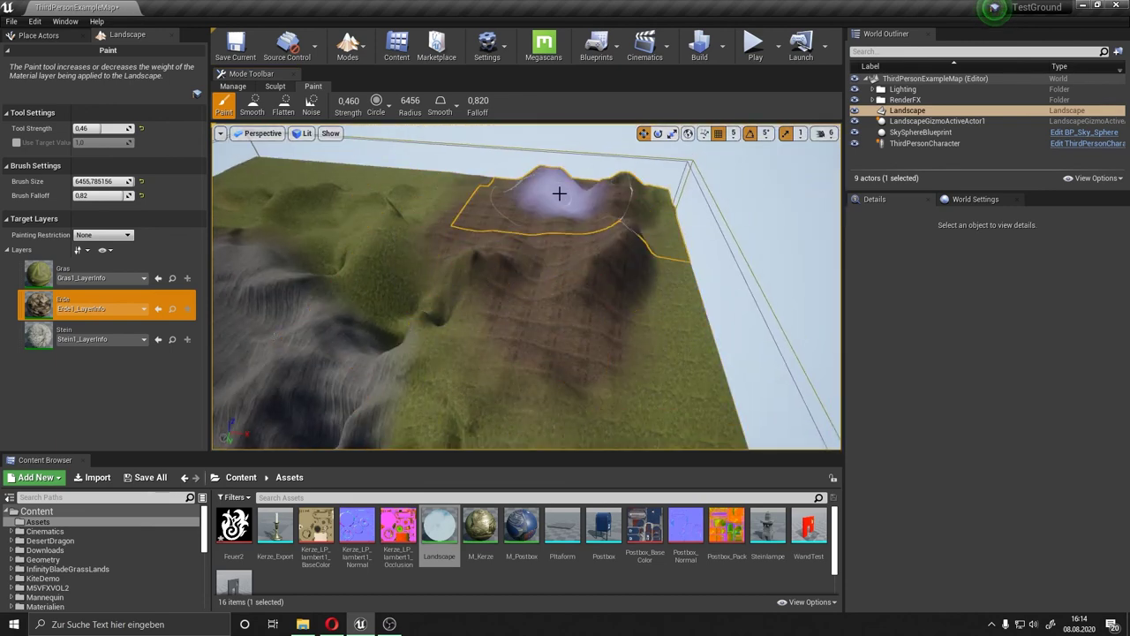
mouse_move(559, 193)
right_mouse_down()
mouse_move(535, 270)
mouse_move(594, 217)
right_mouse_up()
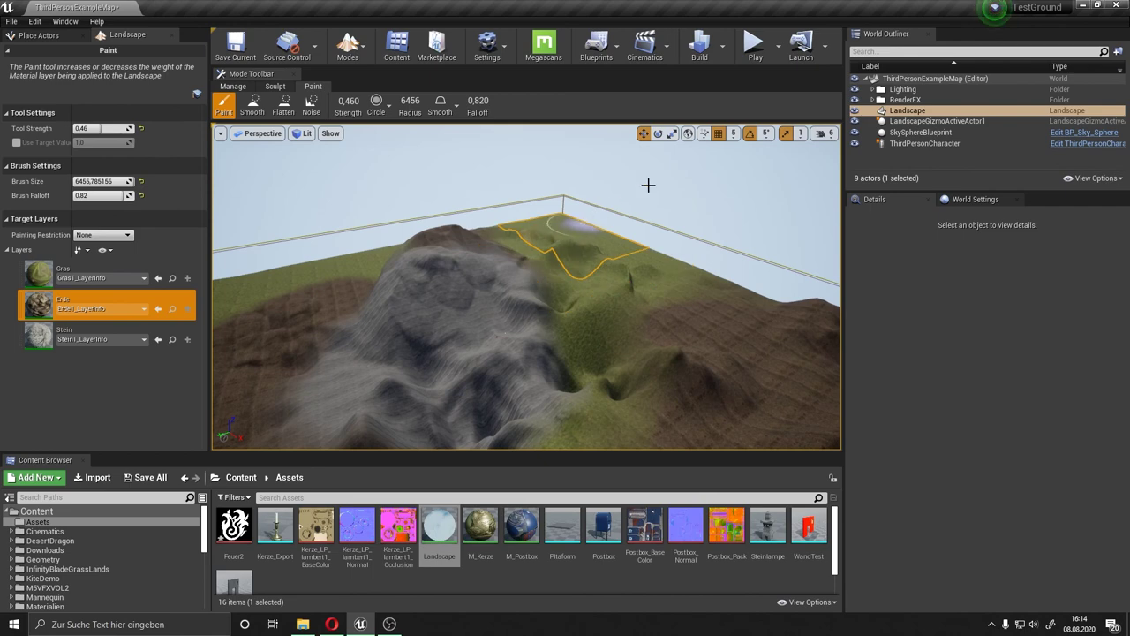
right_click_drag(586, 256, 586, 257)
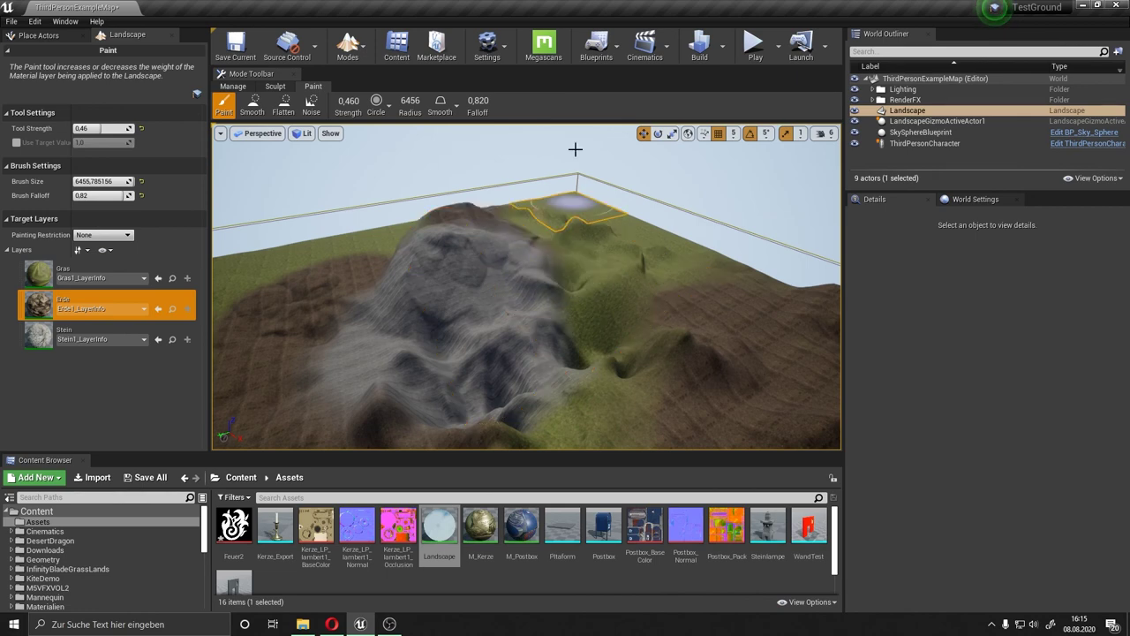
mouse_move(575, 149)
right_mouse_down()
mouse_move(585, 247)
mouse_move(626, 227)
mouse_move(592, 249)
mouse_move(601, 266)
mouse_move(555, 294)
mouse_move(514, 283)
mouse_move(648, 292)
mouse_move(391, 227)
mouse_move(454, 290)
mouse_move(522, 315)
mouse_move(441, 251)
right_mouse_up()
mouse_move(719, 262)
right_mouse_down()
mouse_move(777, 265)
mouse_move(596, 285)
right_mouse_up()
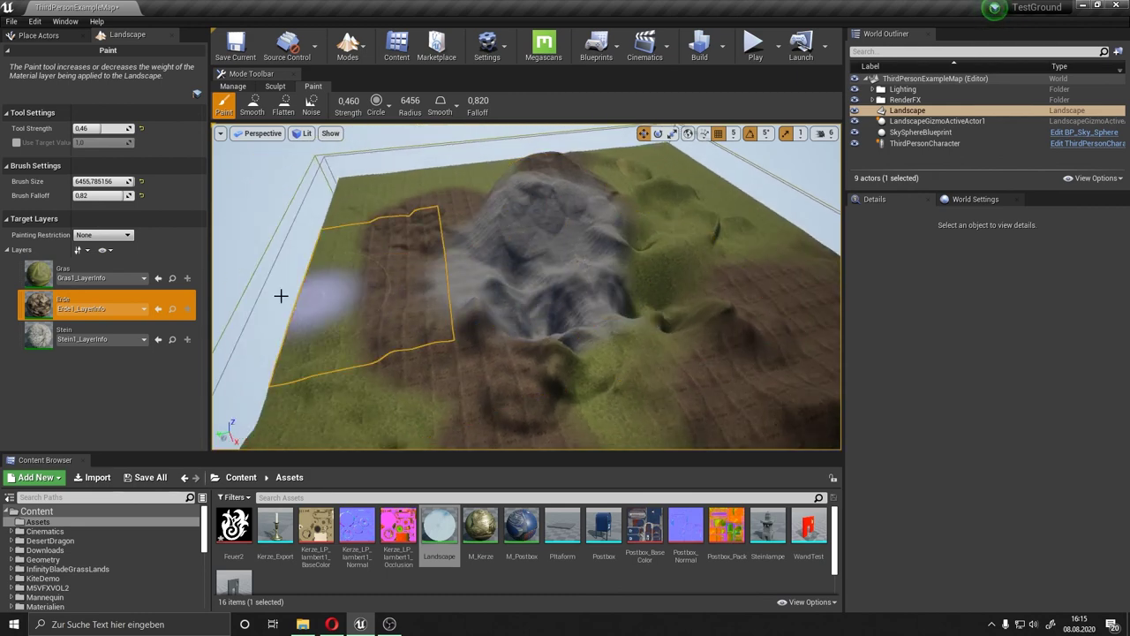
right_click_drag(515, 295, 513, 241)
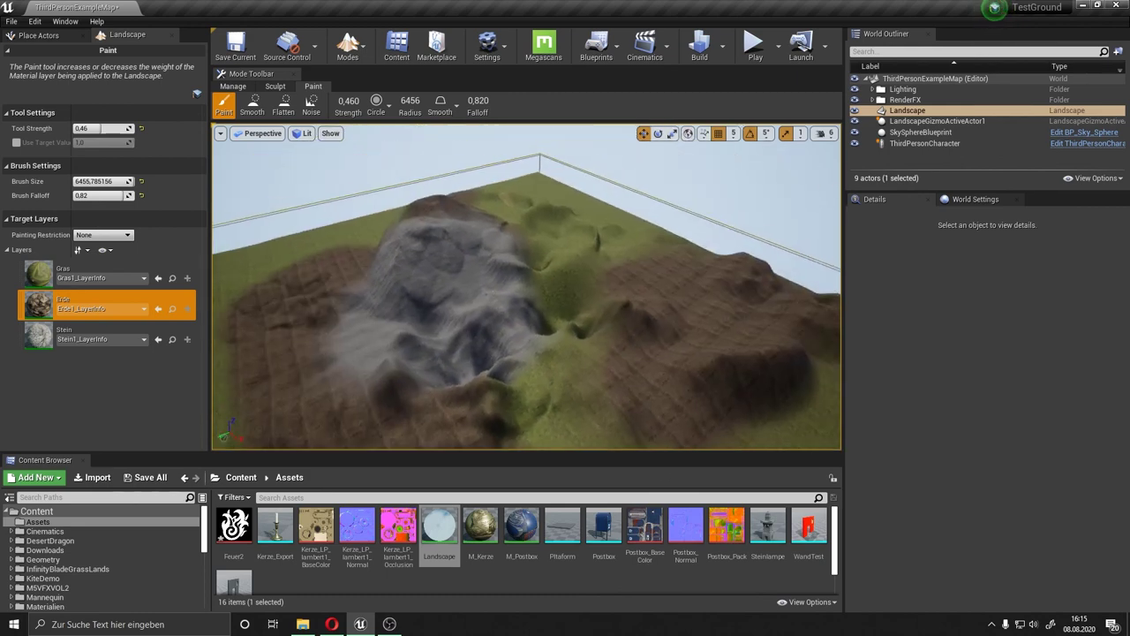